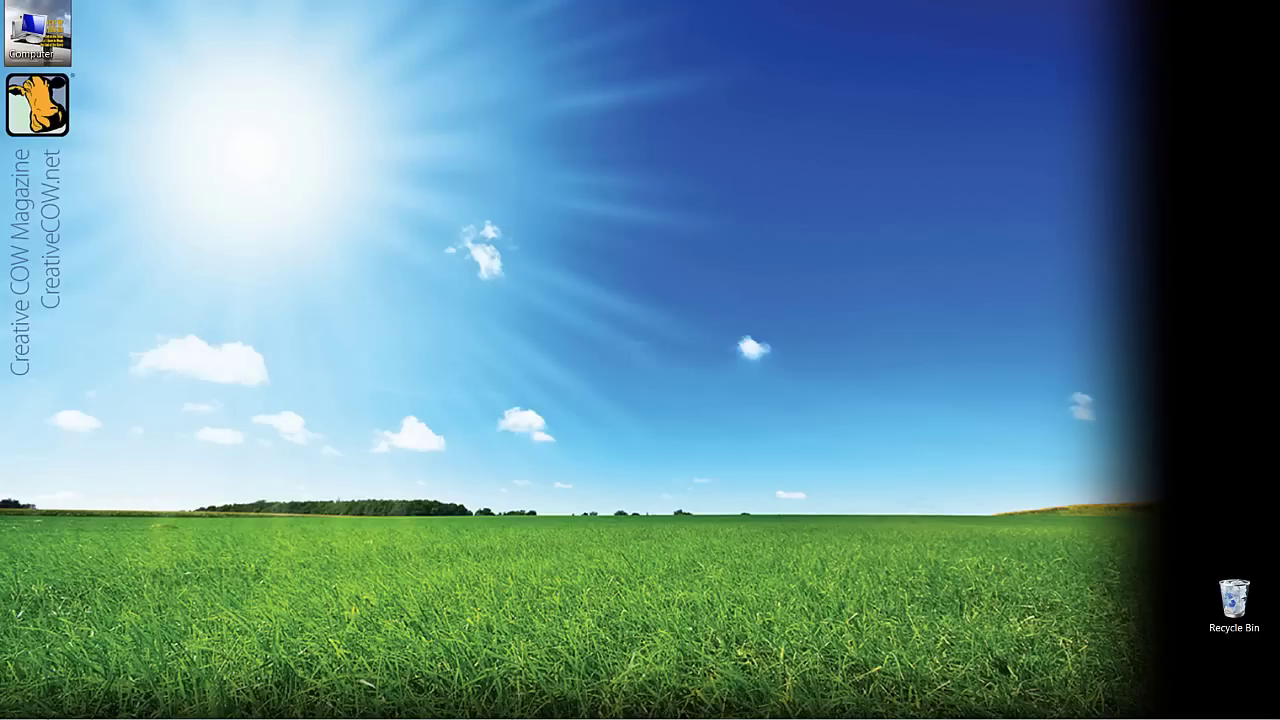
Switch to Avid Symphony, open the Sequences bin and import the Rampant_HipHop_Vol 02_Chyea_30 audio file, applying the 23.98 start-time option to all
key(alt+Tab)
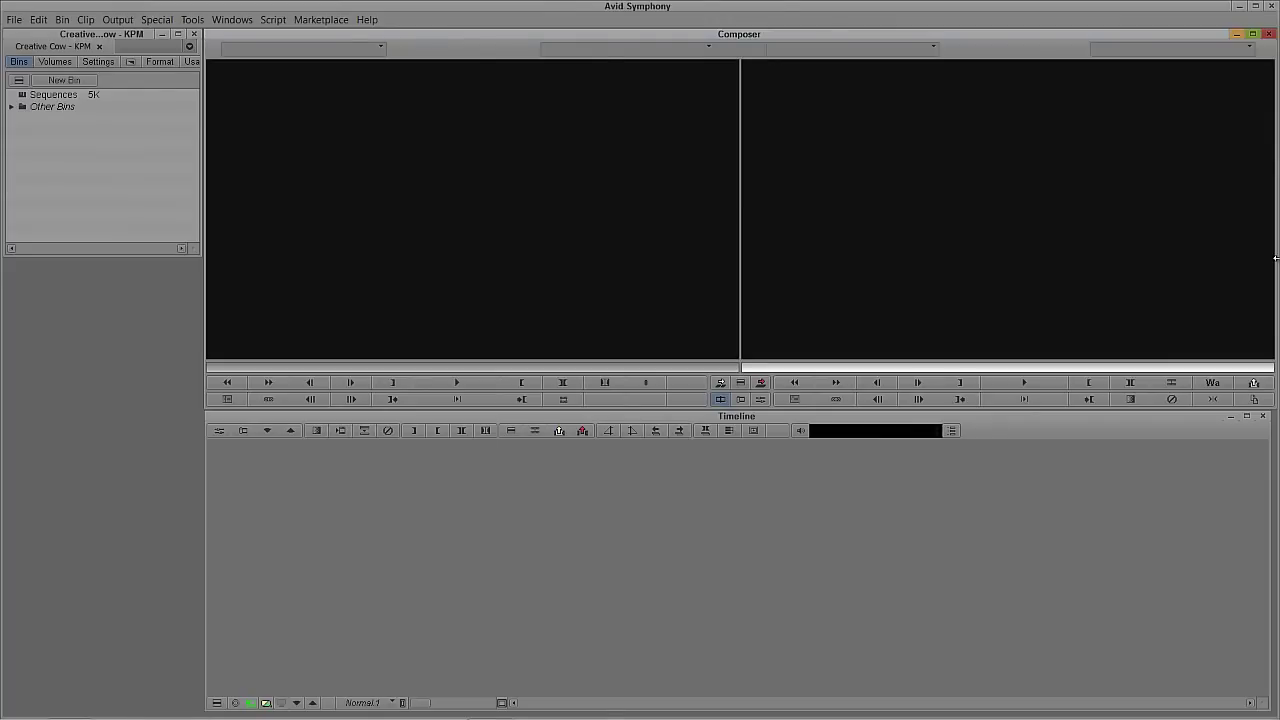
double_click(35, 100)
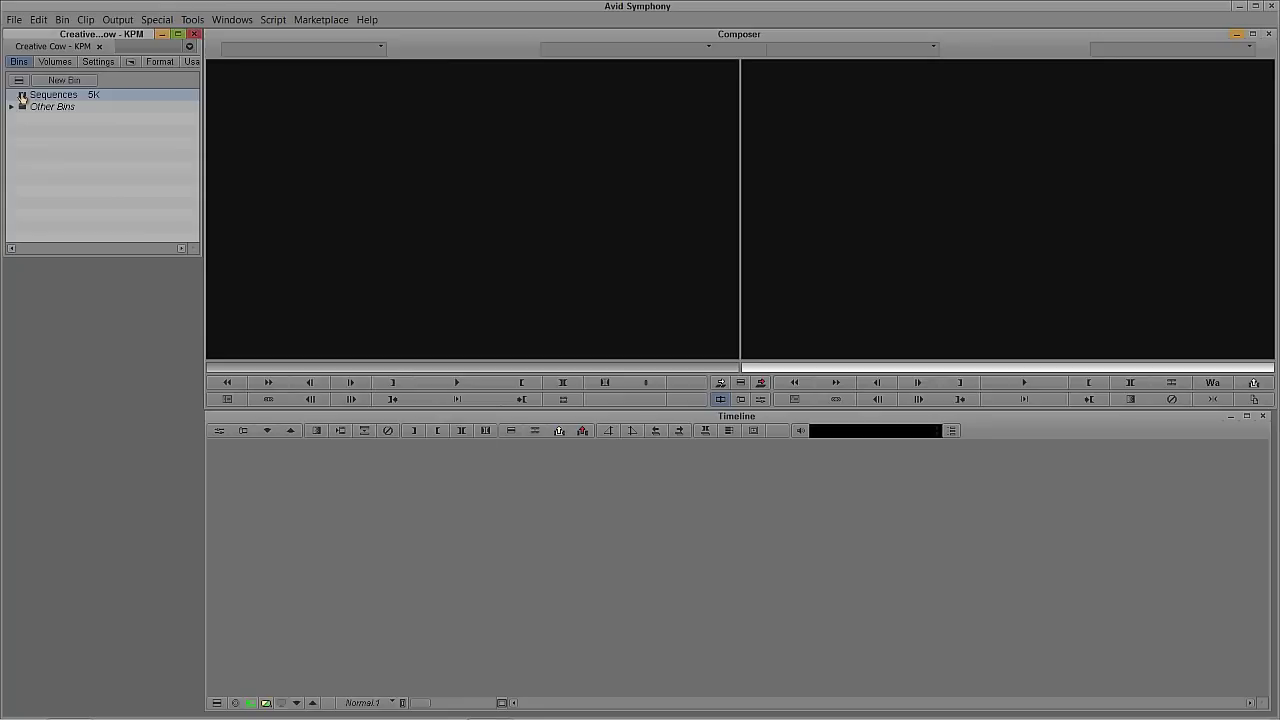
right_click(37, 368)
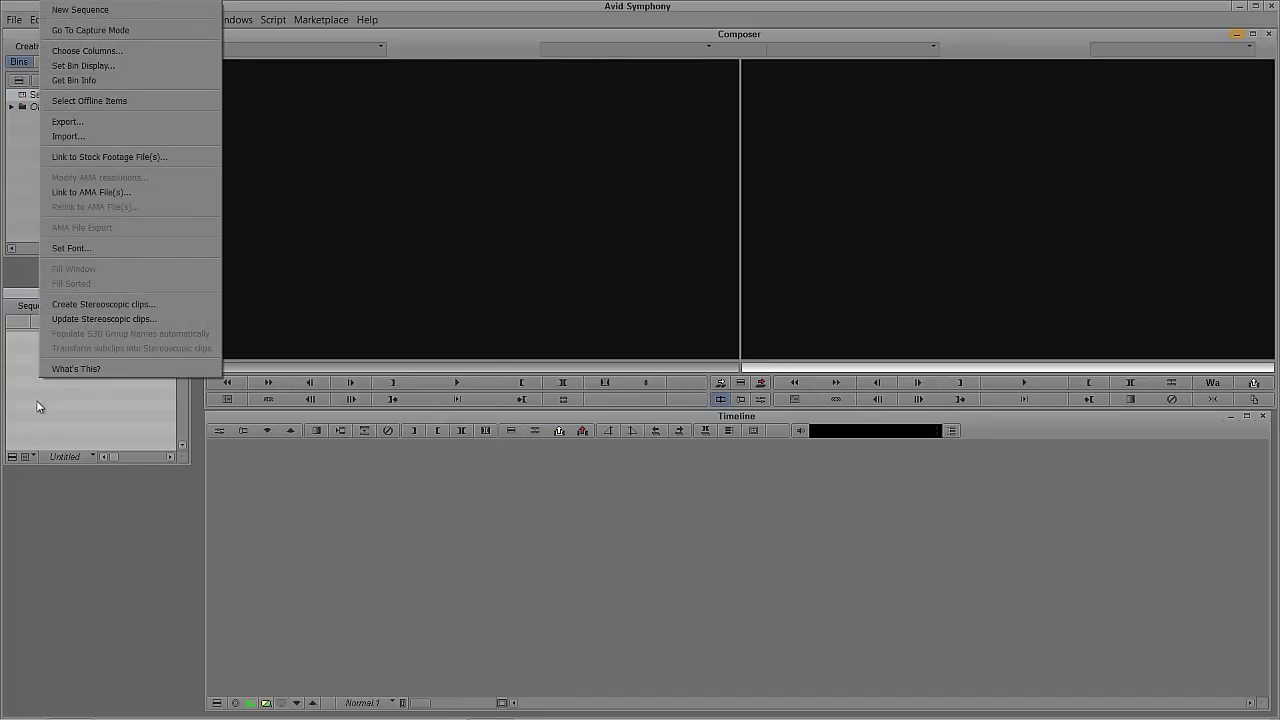
click(114, 135)
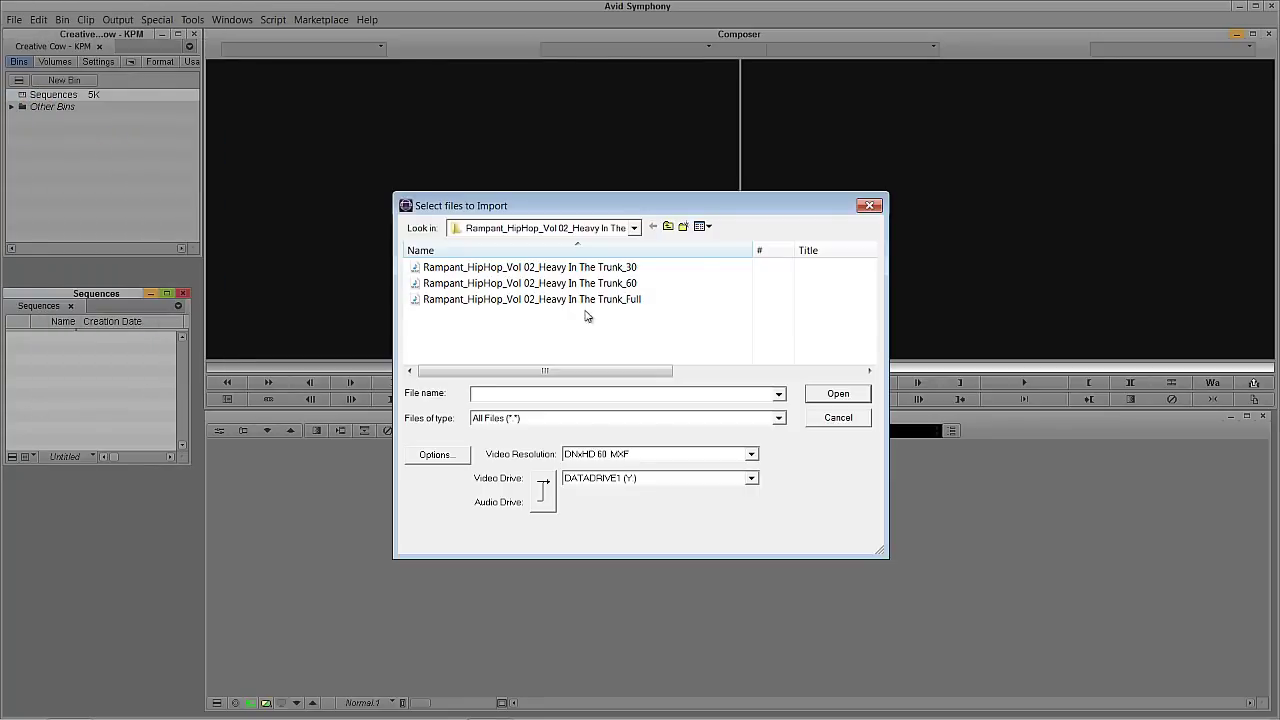
click(668, 227)
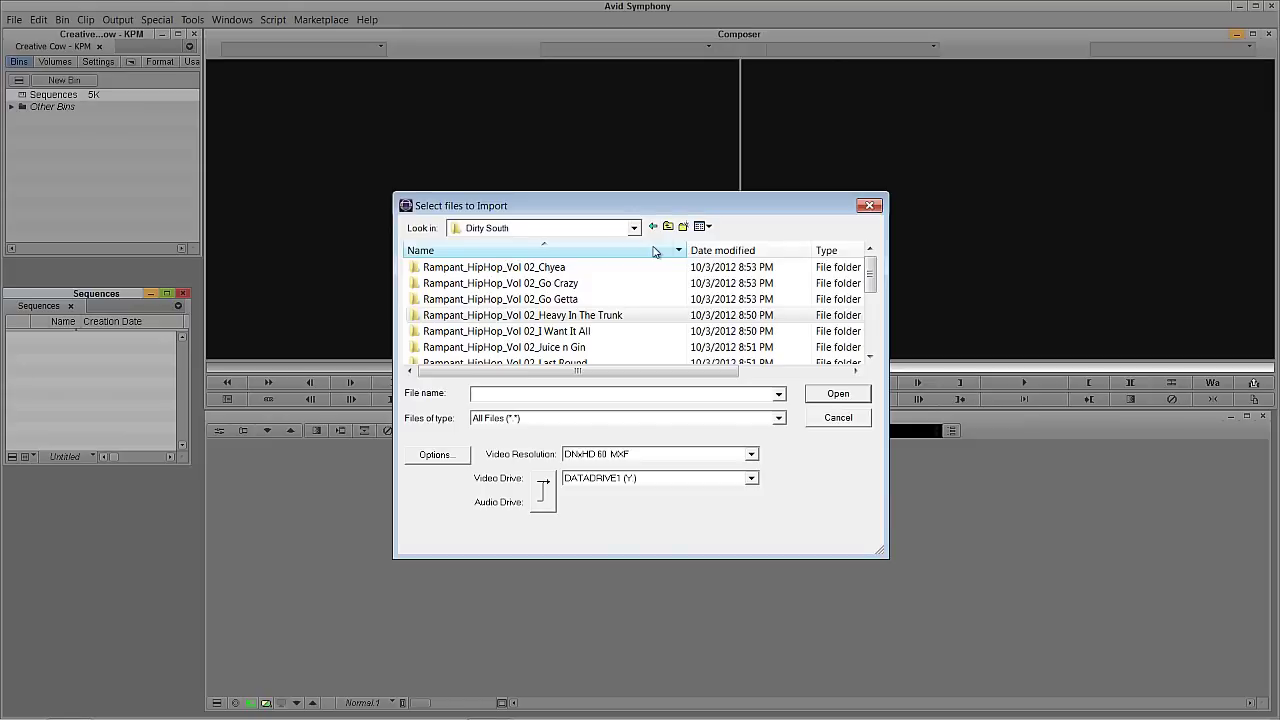
double_click(520, 272)
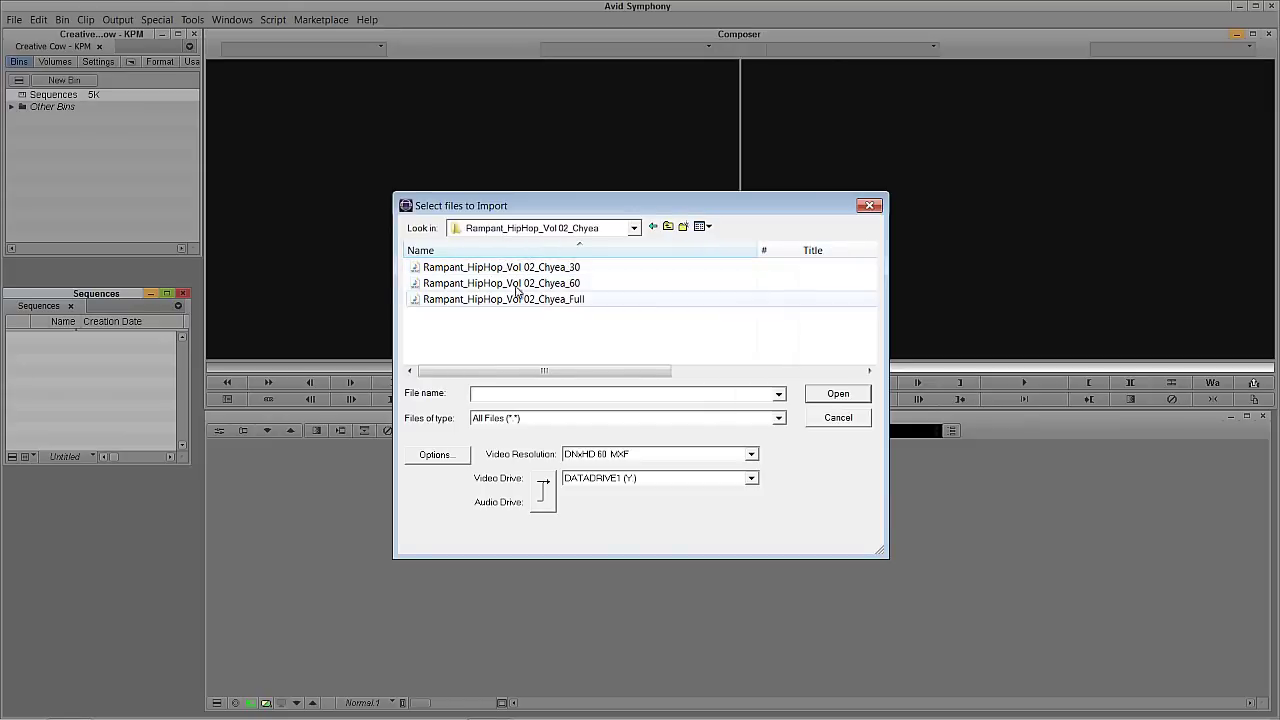
click(515, 268)
click(826, 395)
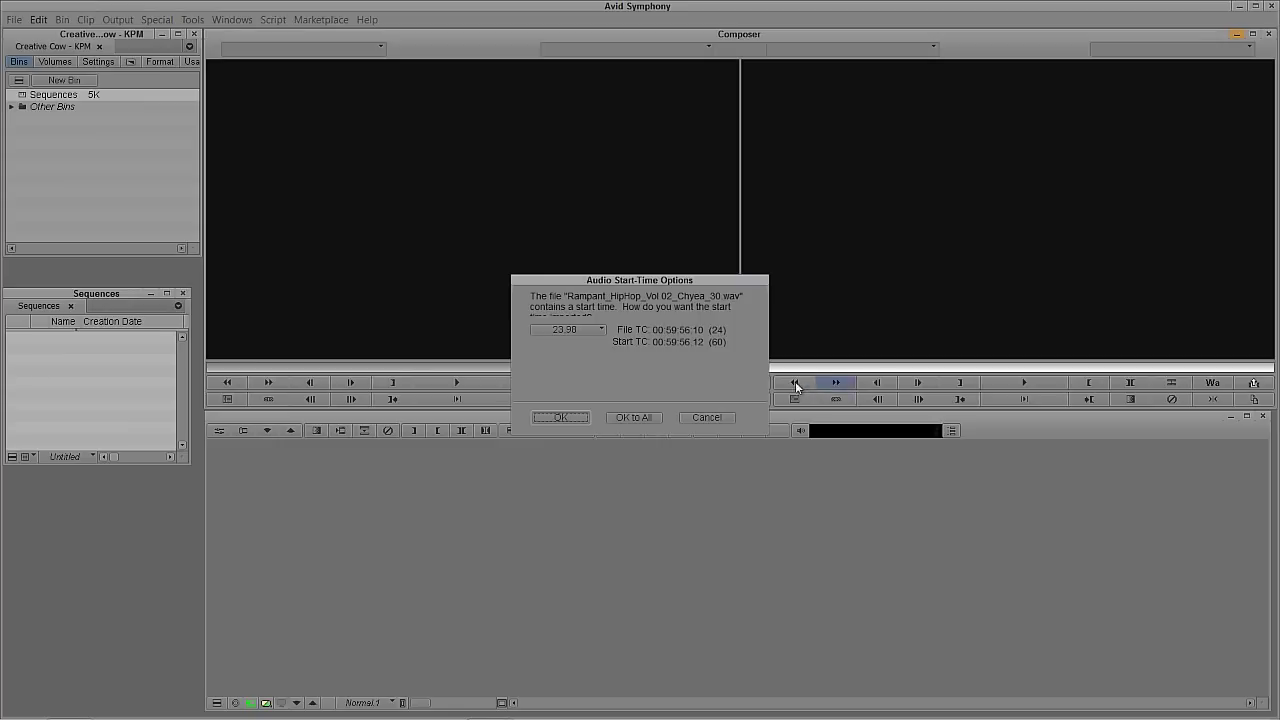
click(635, 417)
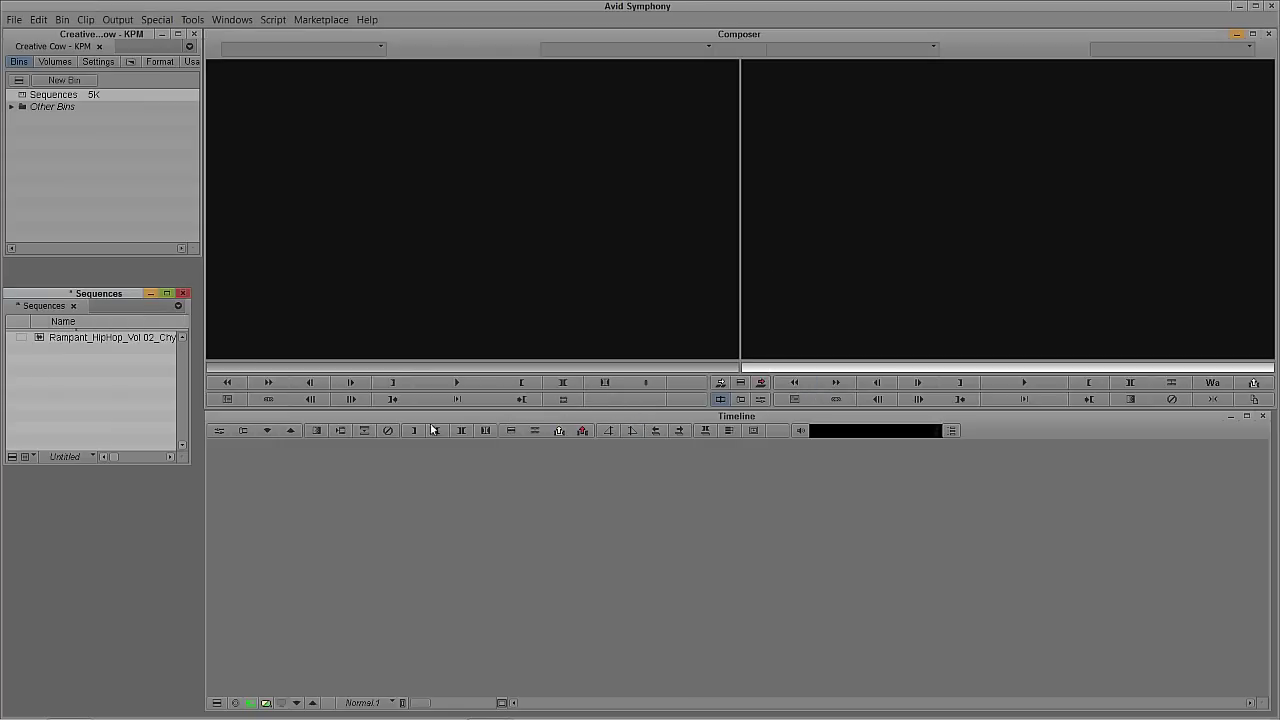
Import Rampant_HipHop_Vol 02_Go Crazy_30 from its folder in Dirty South into the Sequences bin, applying the 23.98 start-time option to all
right_click(84, 390)
click(137, 142)
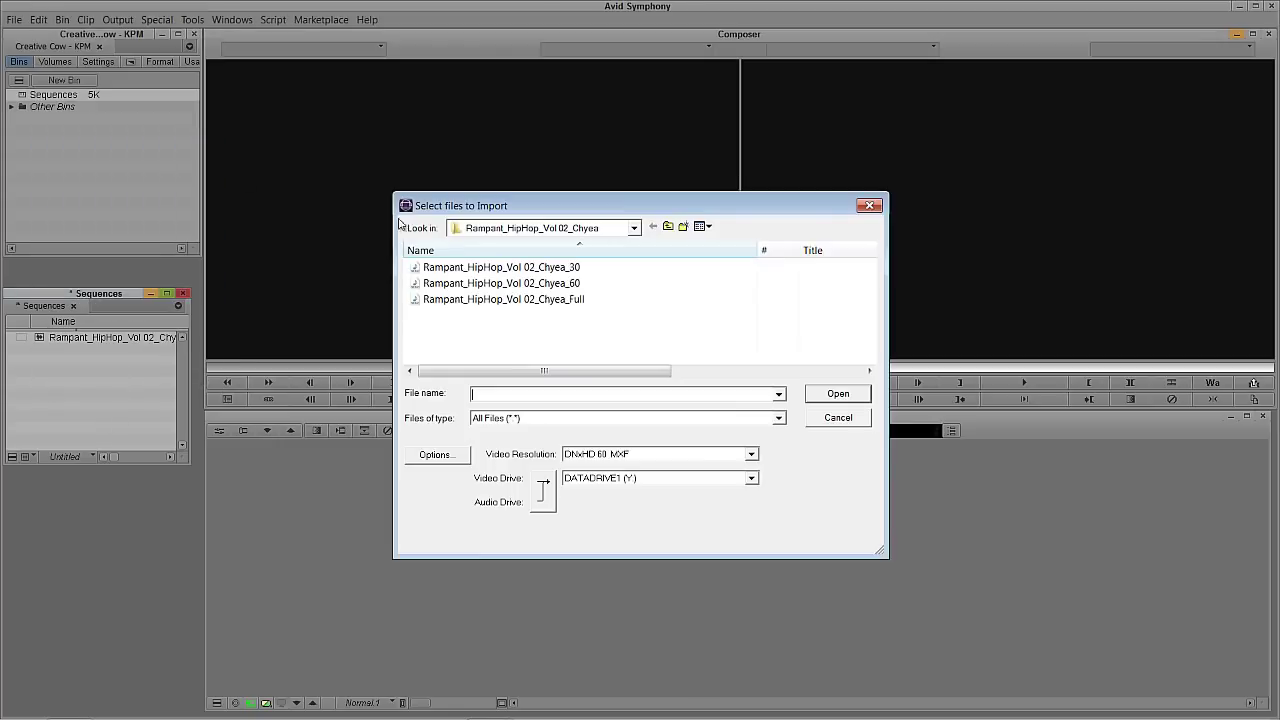
click(668, 226)
double_click(545, 283)
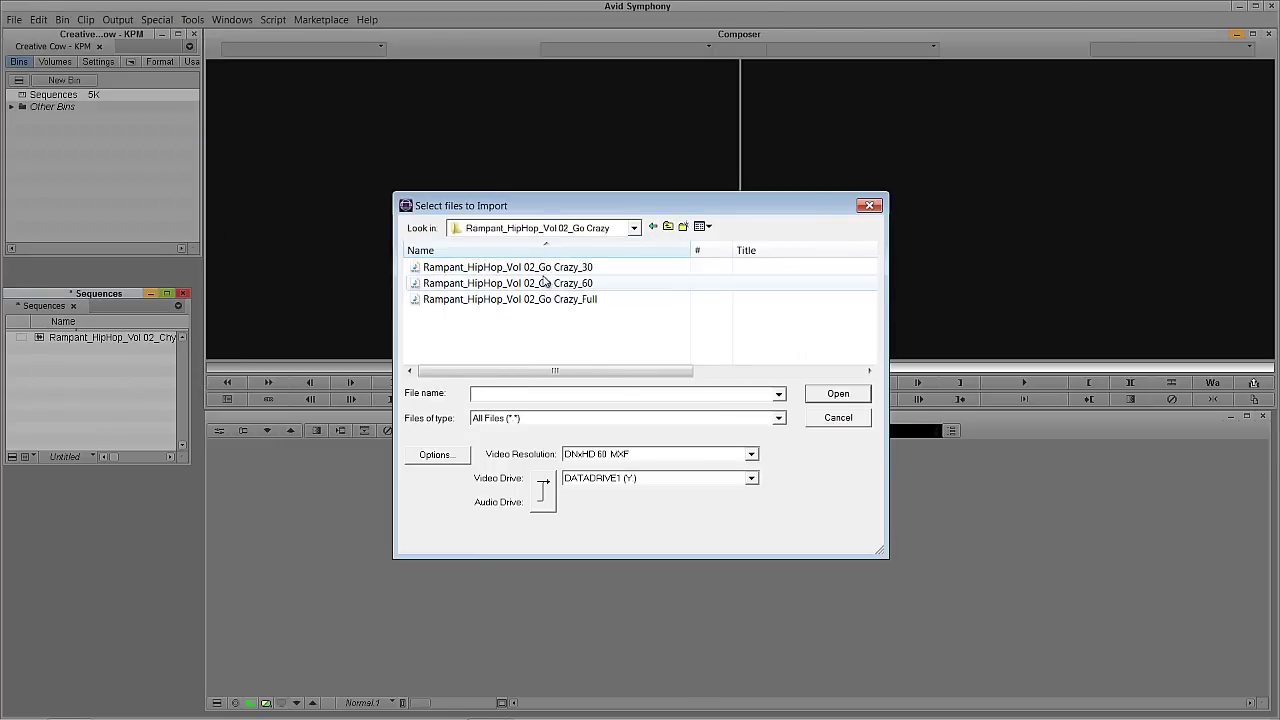
click(520, 267)
click(838, 393)
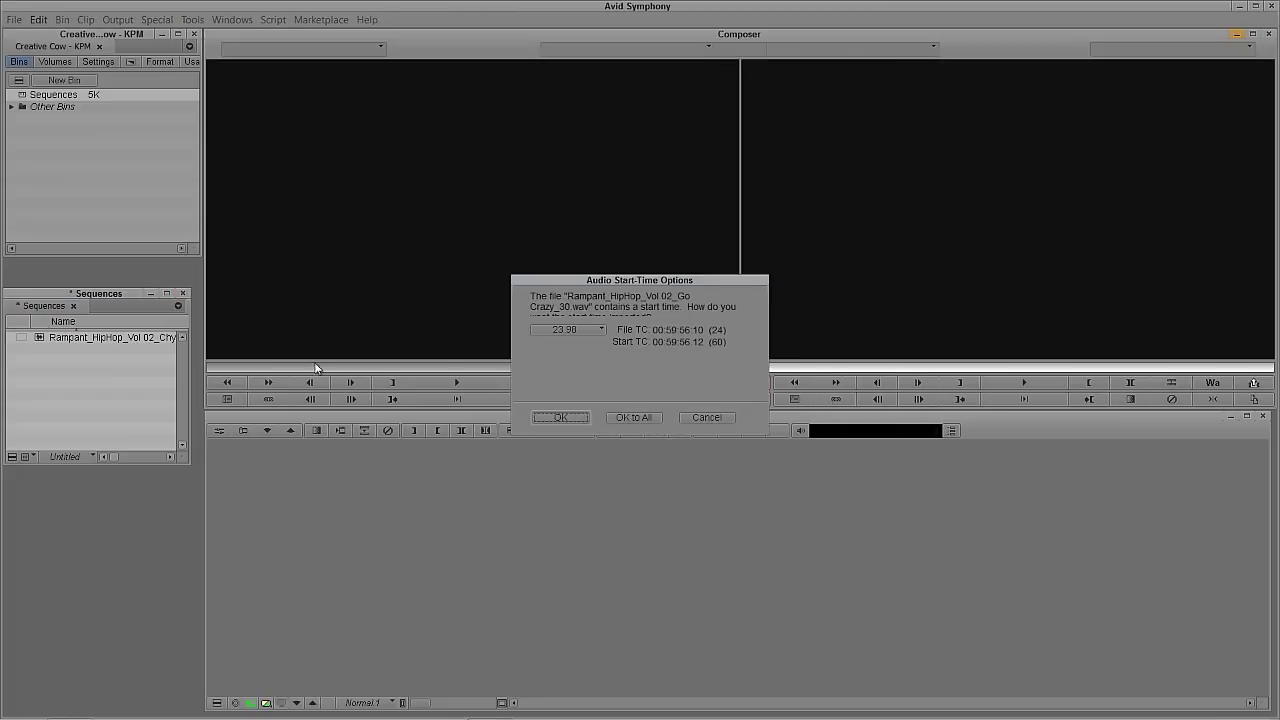
click(644, 417)
Import Rampant_HipHop_Vol 02_Go Getta_30 from its folder in Dirty South into the Sequences bin, accepting the 23.98 start-time option
right_click(172, 390)
click(332, 141)
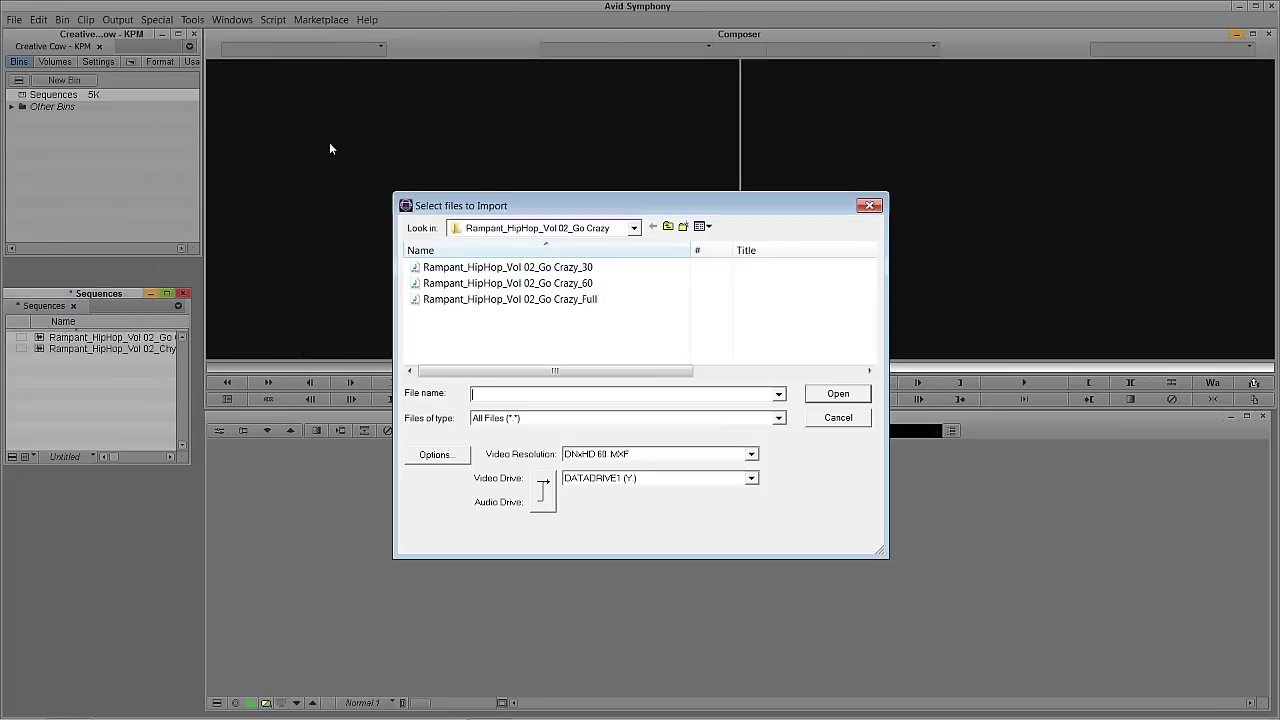
click(668, 226)
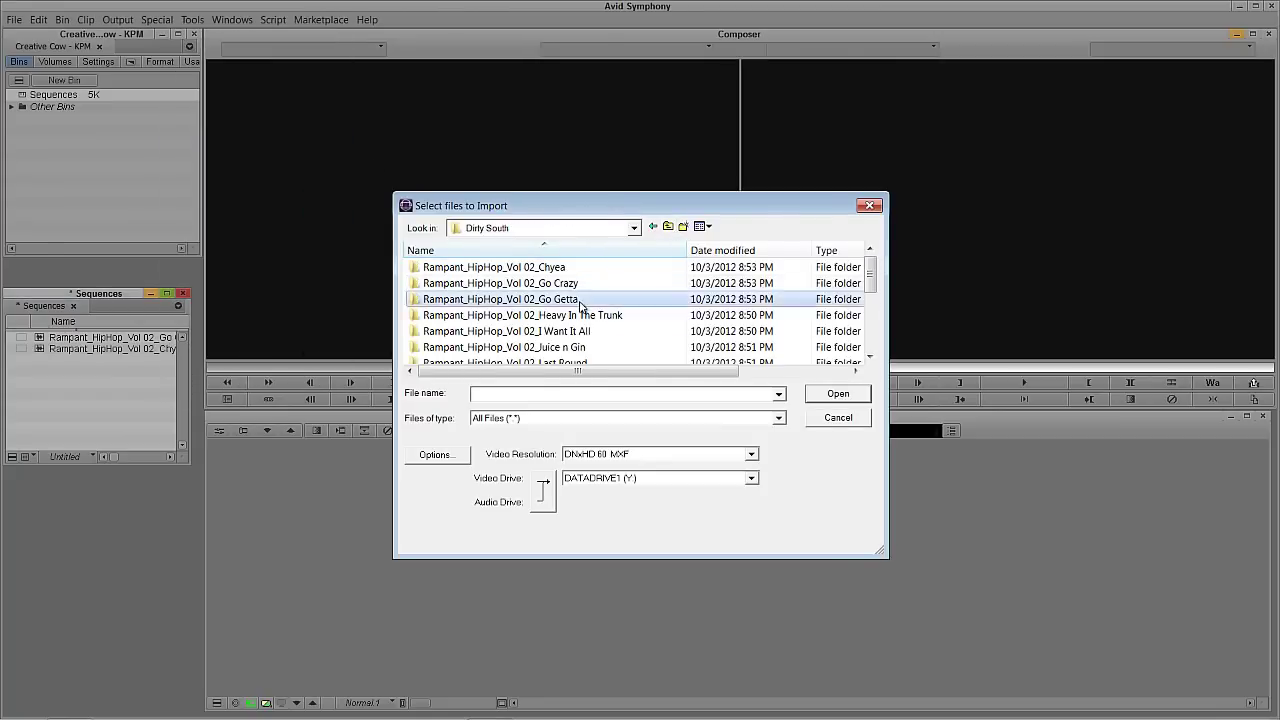
double_click(580, 300)
click(510, 267)
click(830, 397)
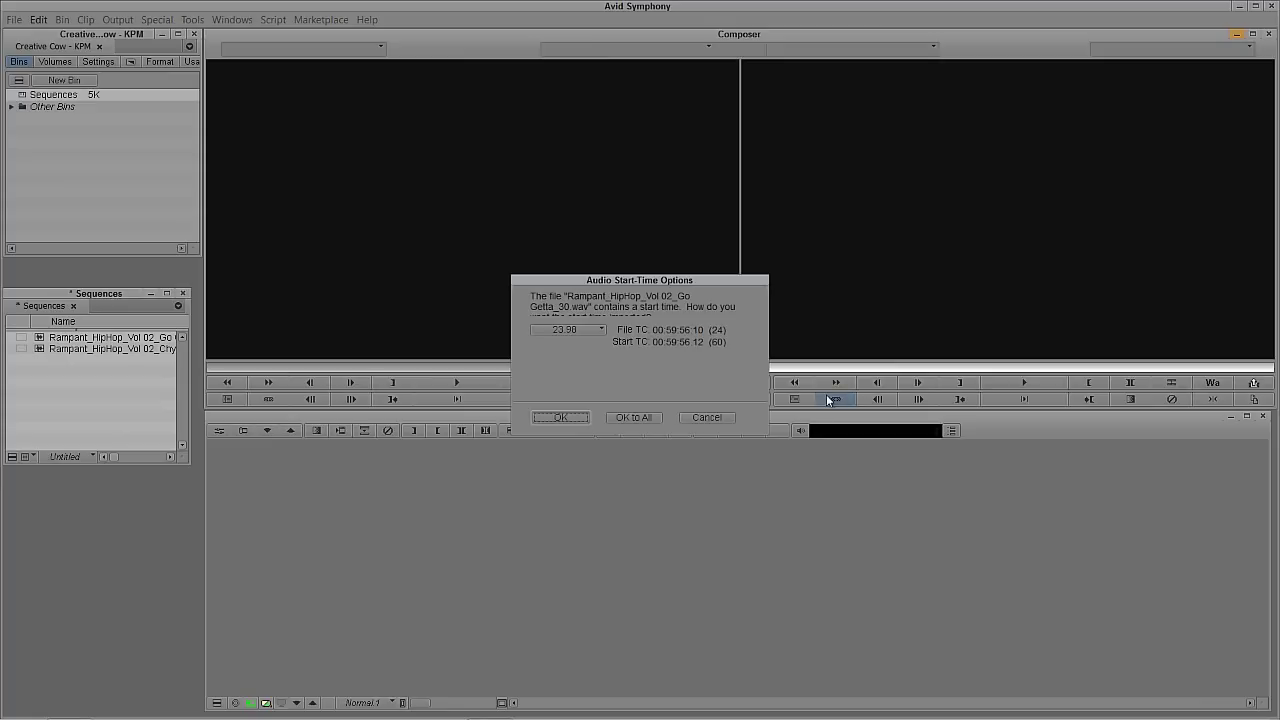
click(560, 417)
Import Rampant_HipHop_Vol 02_Heavy In The Trunk_30 from its folder in Dirty South into the Sequences bin, applying the 23.98 start-time option to all
right_click(65, 373)
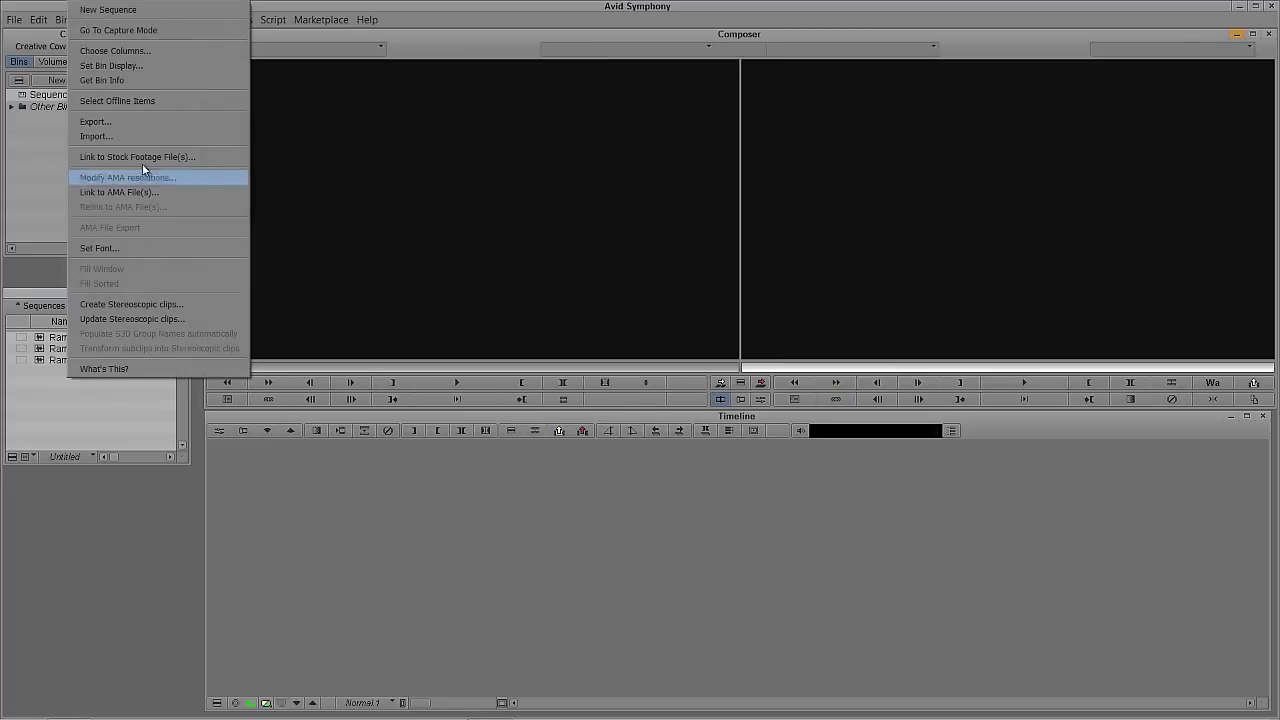
click(144, 137)
click(664, 227)
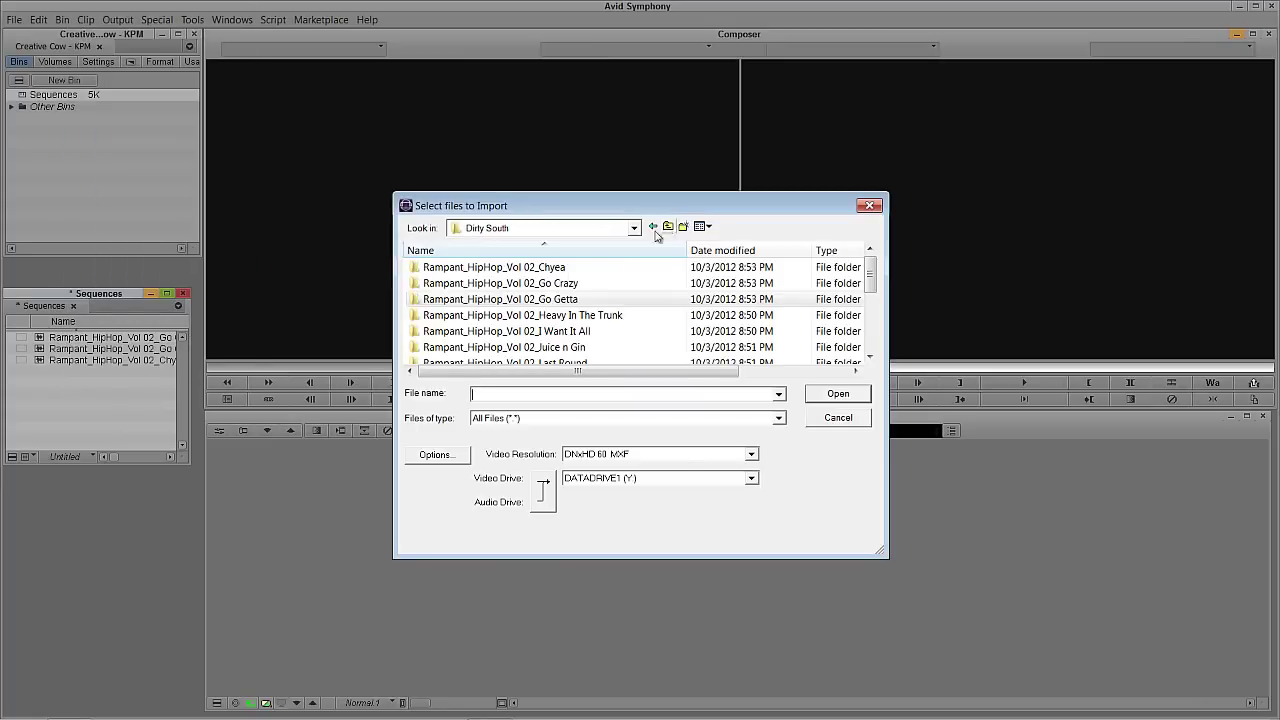
double_click(510, 315)
click(505, 274)
key(Return)
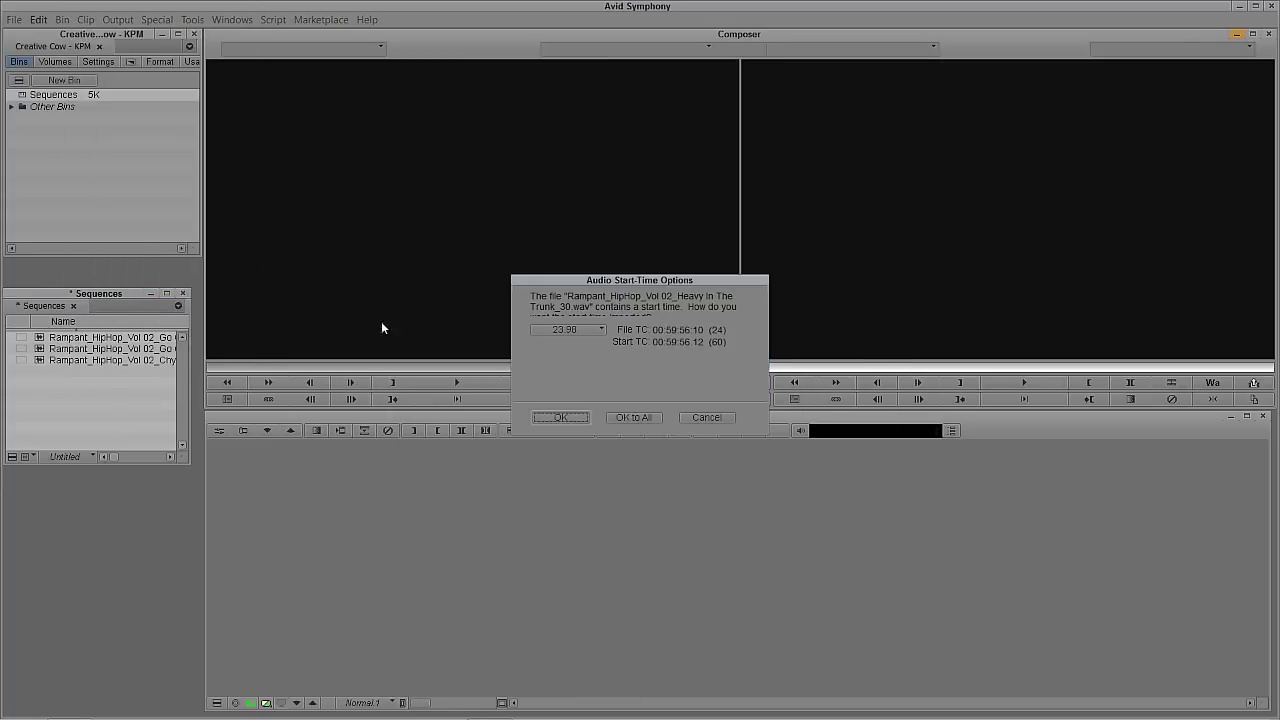
click(626, 420)
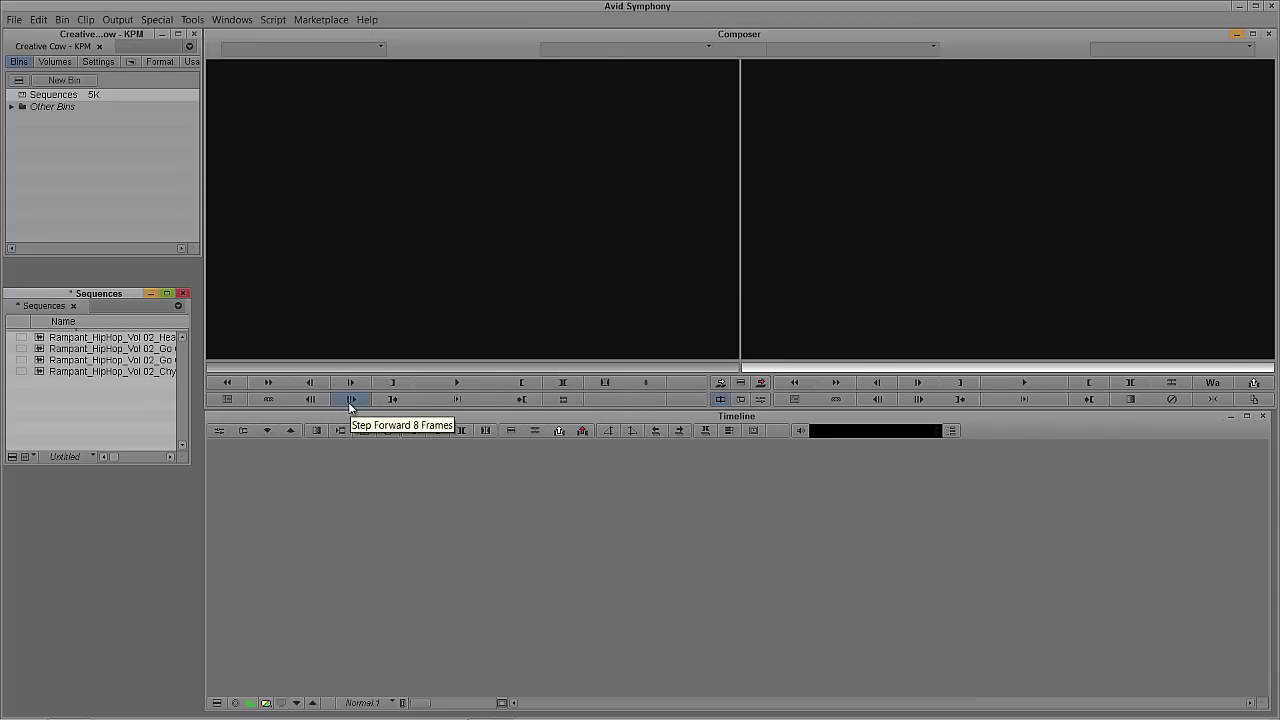
right_click(875, 256)
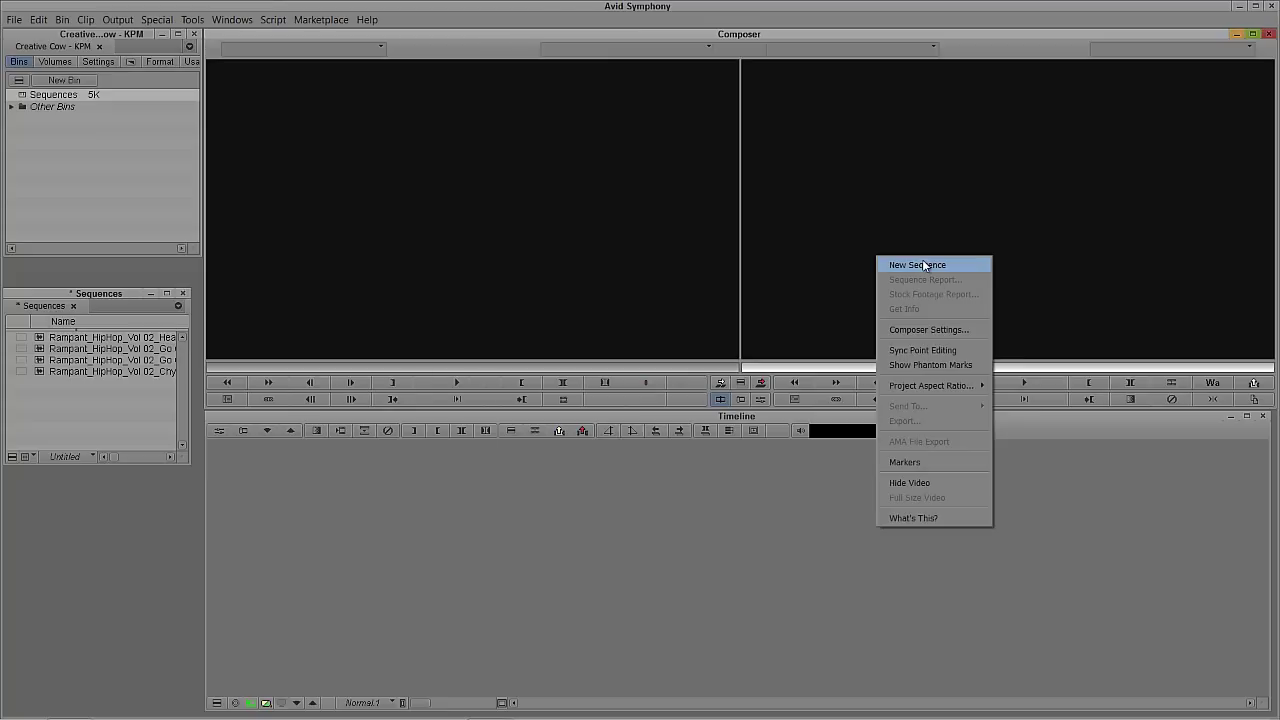
key(Escape)
click(86, 20)
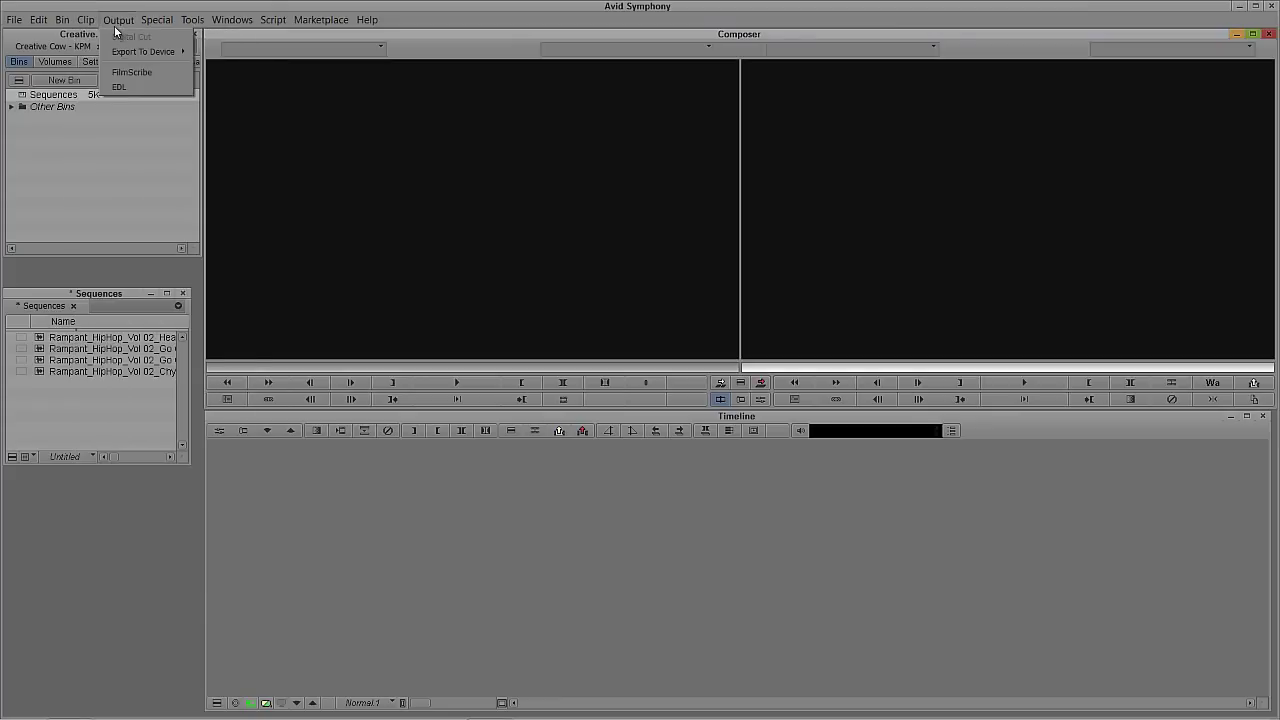
click(112, 161)
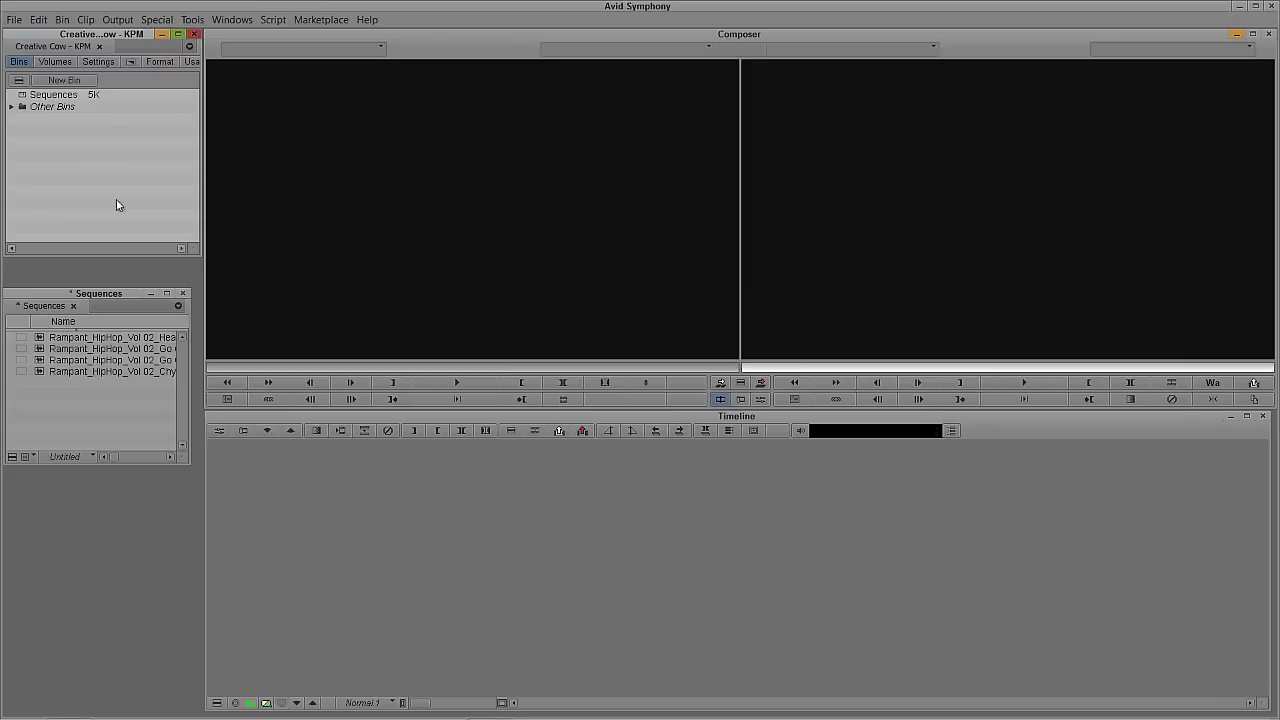
Load the Heavy In The Trunk_30 clip into the source monitor and display its source tracks in the timeline
mouse_move(42, 348)
mouse_down()
mouse_move(334, 469)
mouse_move(392, 564)
mouse_move(503, 624)
mouse_move(726, 379)
mouse_move(906, 247)
mouse_move(372, 620)
mouse_move(372, 566)
mouse_move(214, 470)
mouse_move(50, 345)
mouse_up()
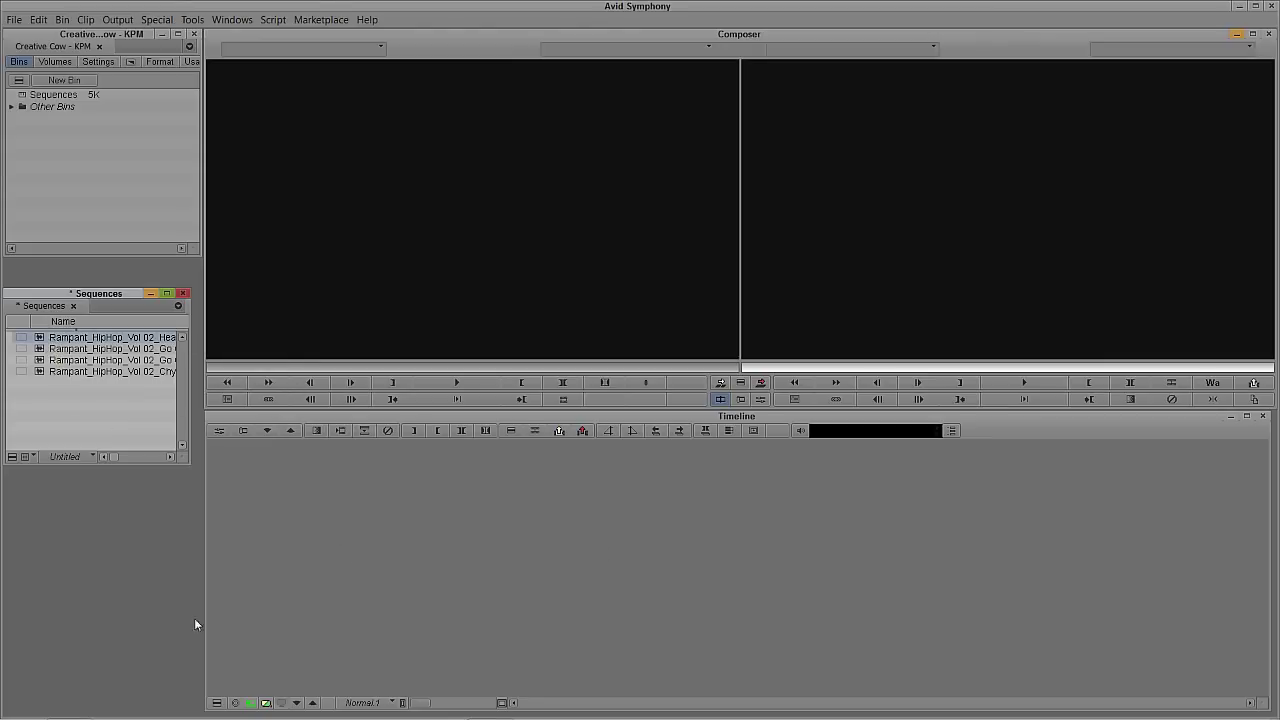
click(249, 707)
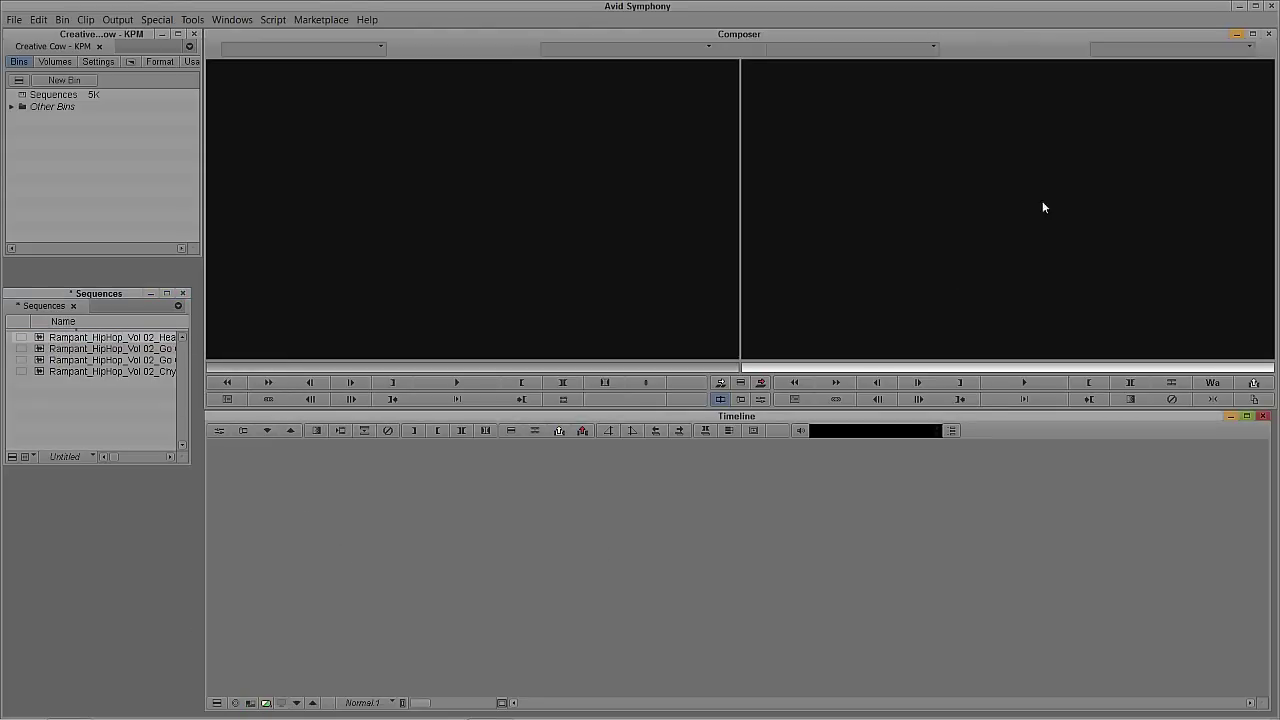
click(251, 706)
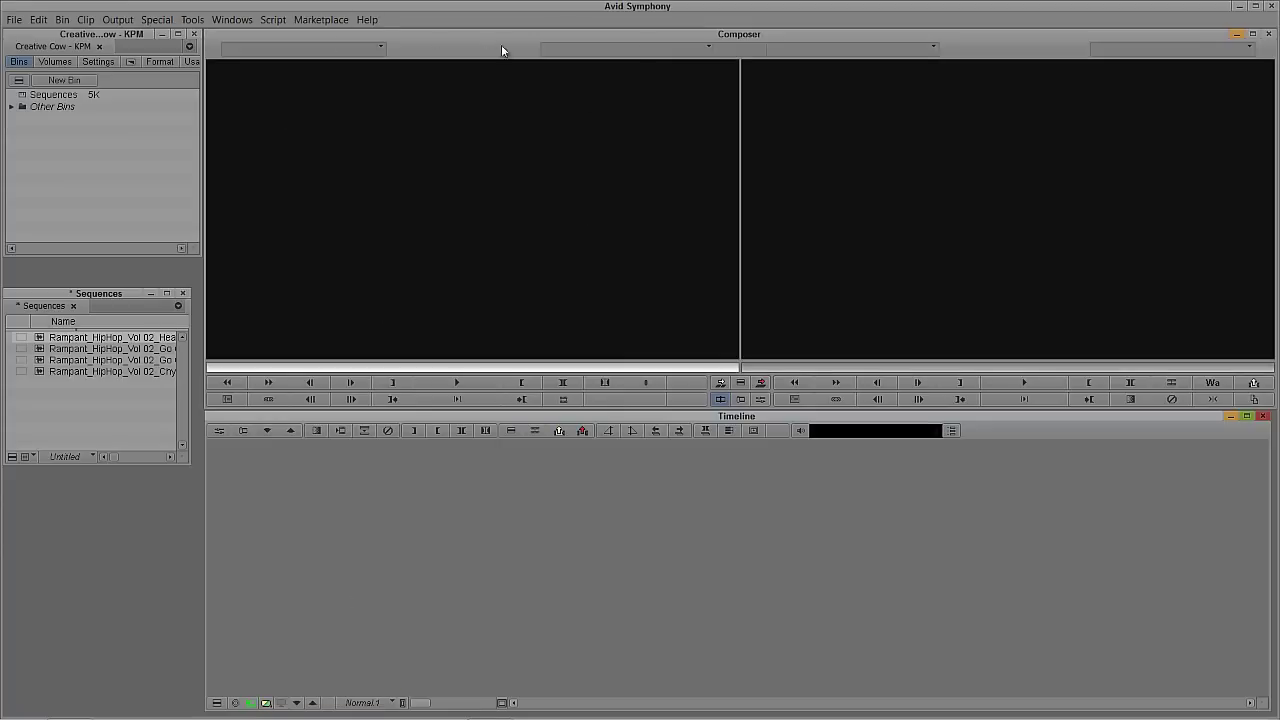
drag(52, 339, 349, 260)
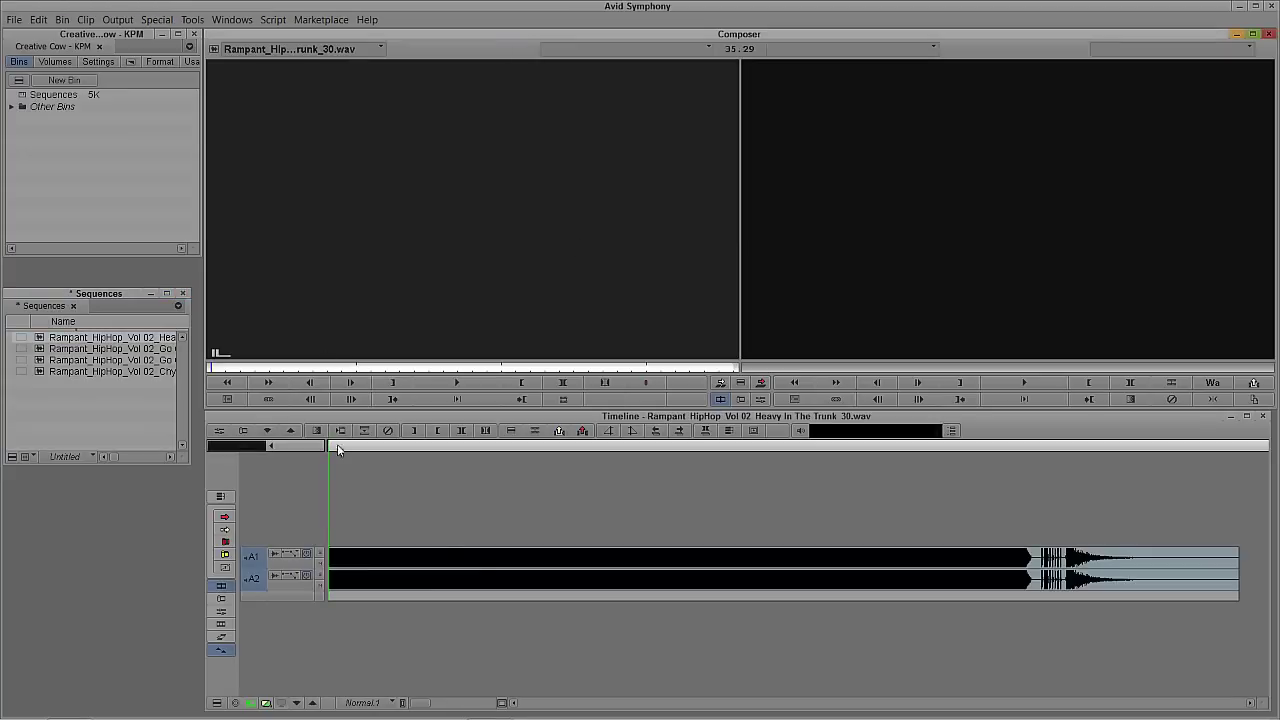
Return the timeline to the record side and place Heavy In The Trunk_30 on A1 and A2 to create a new sequence
click(251, 705)
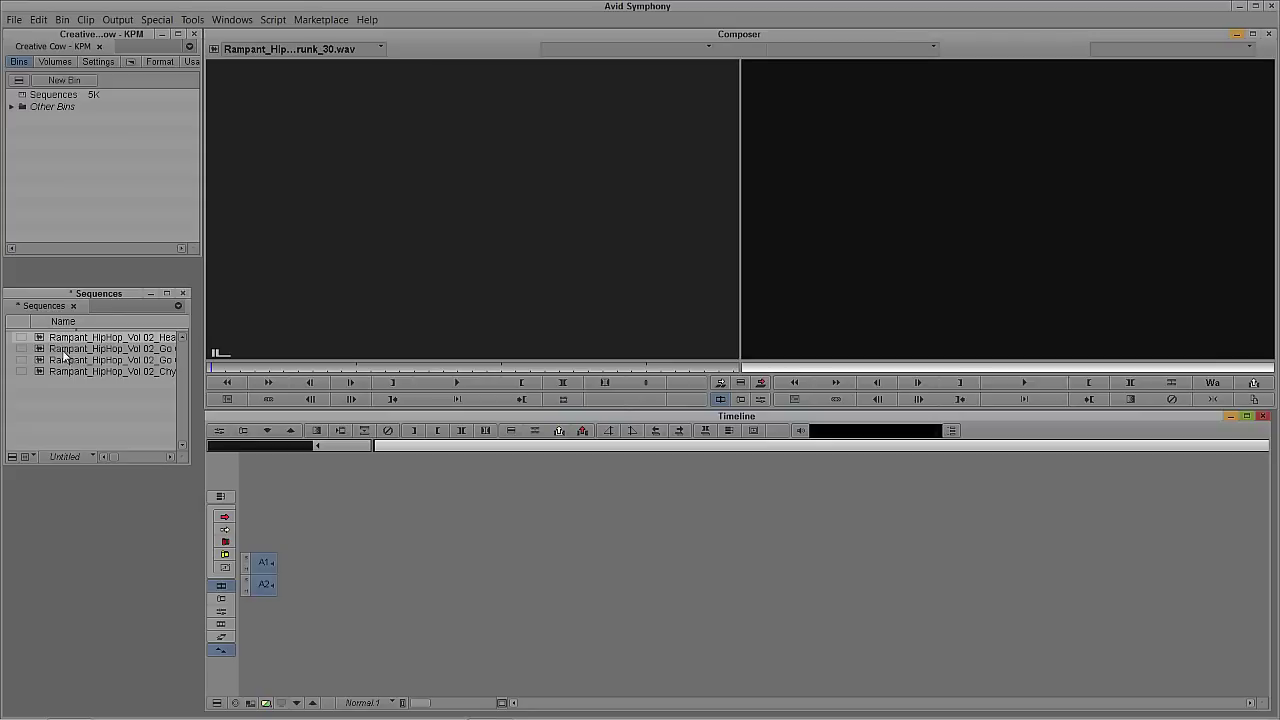
drag(39, 341, 362, 540)
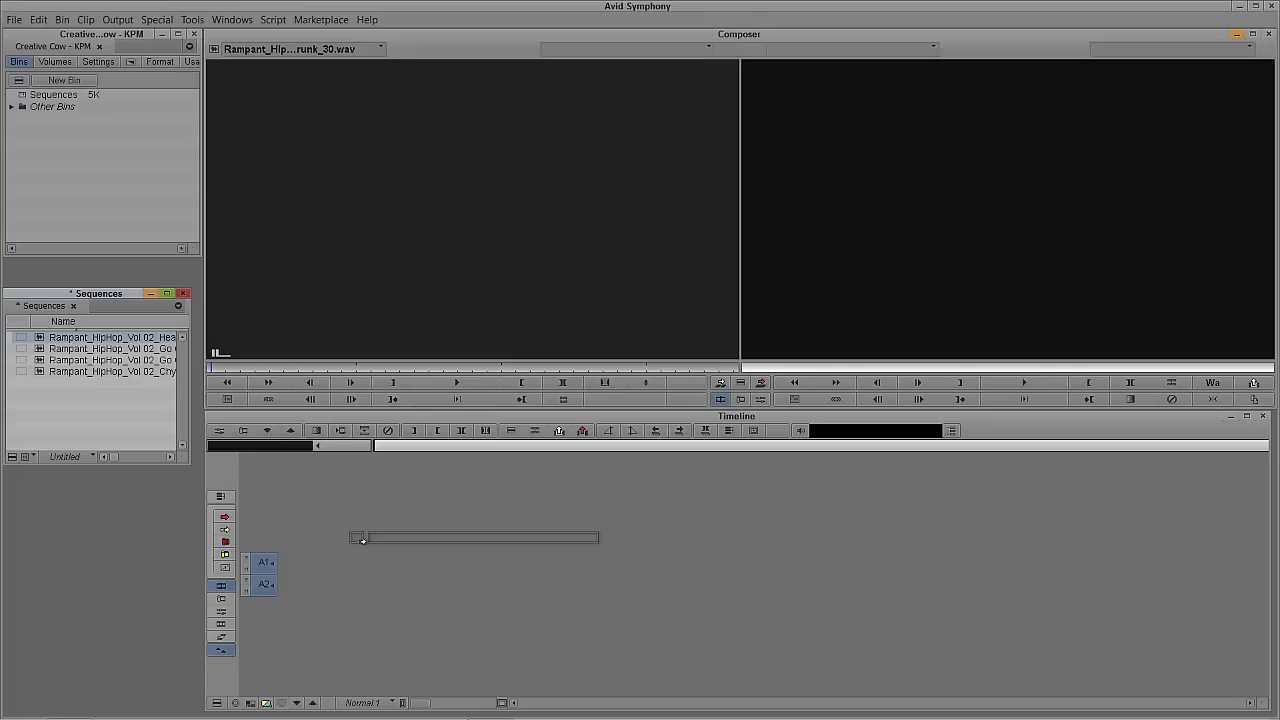
drag(362, 540, 313, 585)
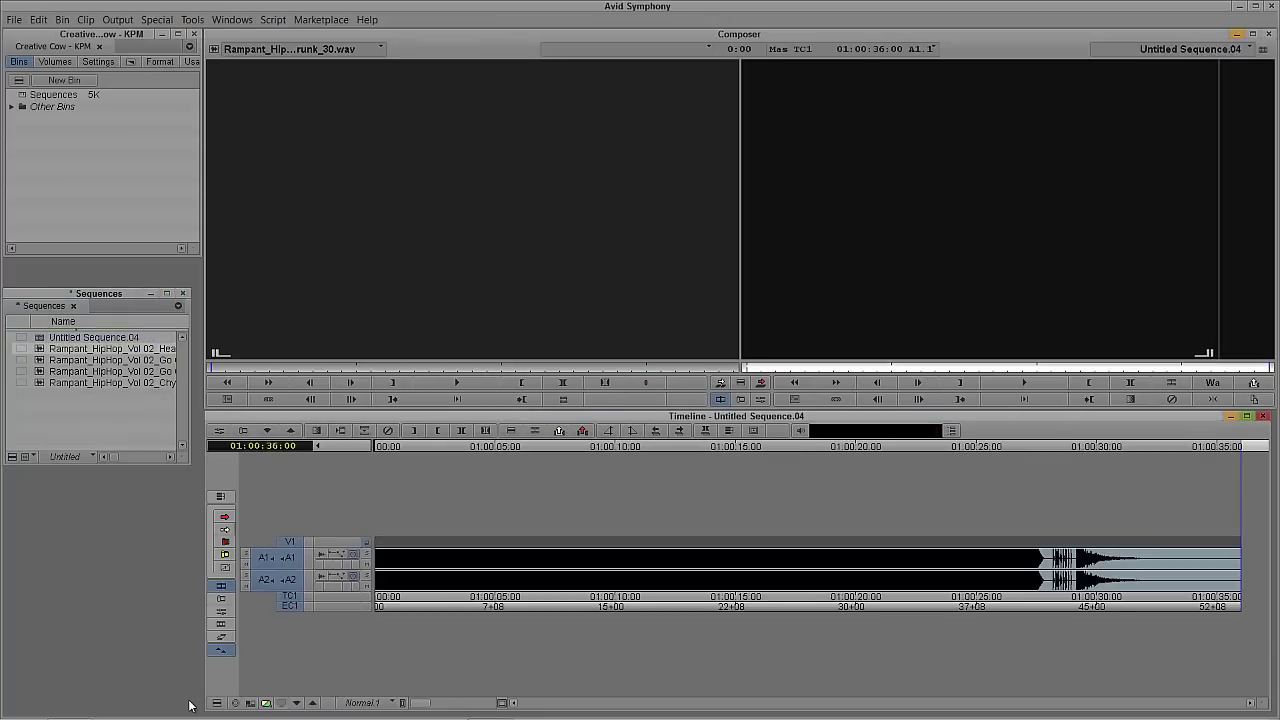
Add six audio tracks, A3 through A8, to the sequence
click(539, 576)
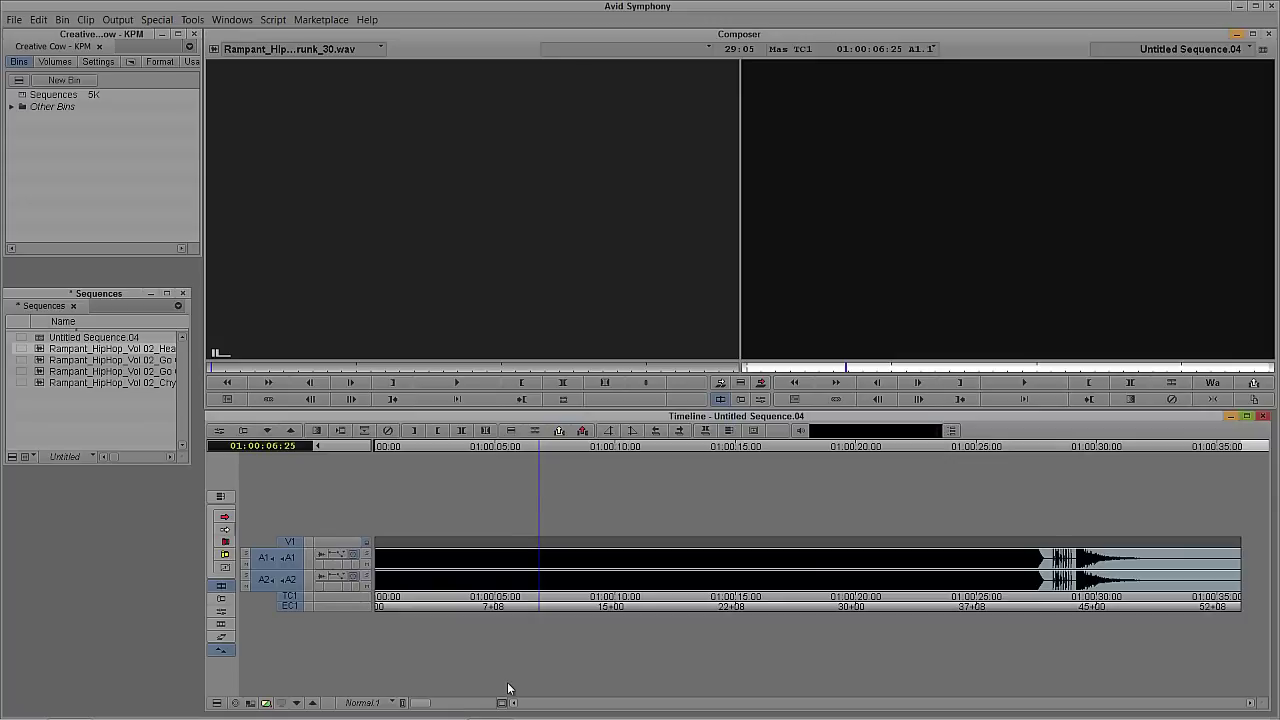
key(ctrl+u)
key(ctrl+u)
key(ctrl+u)
key(ctrl+u)
key(ctrl+u)
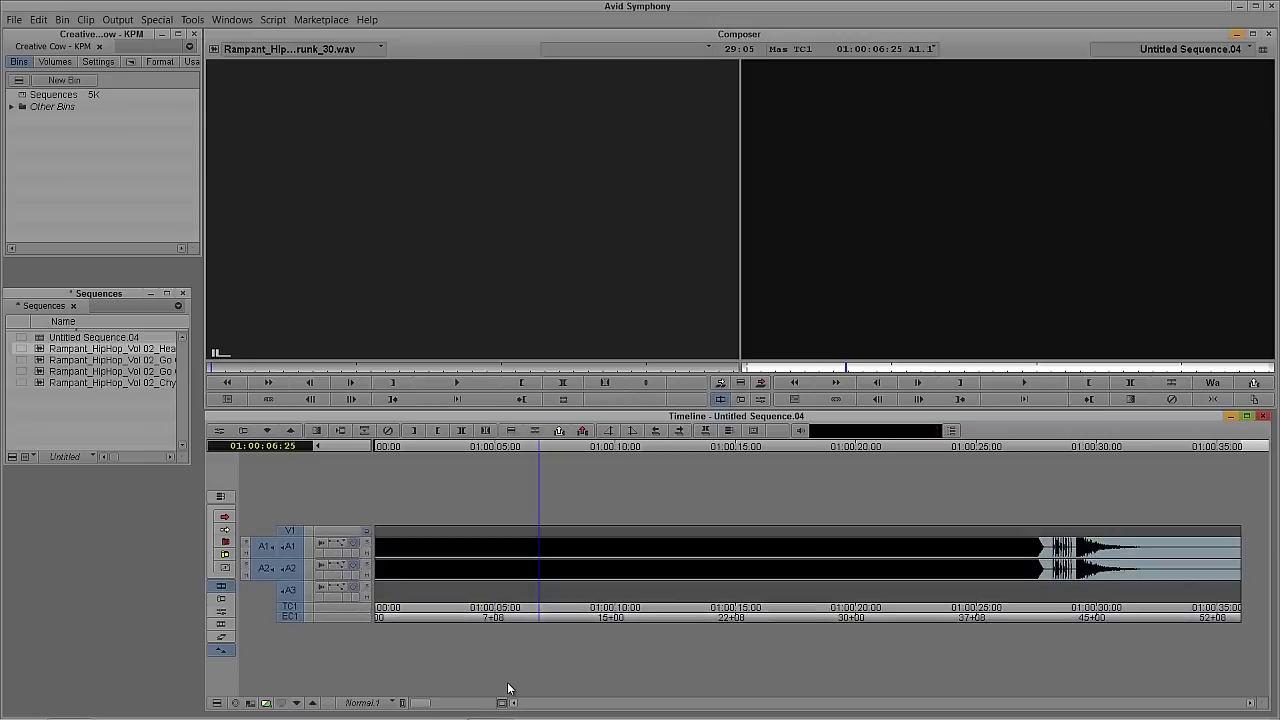
key(ctrl+u)
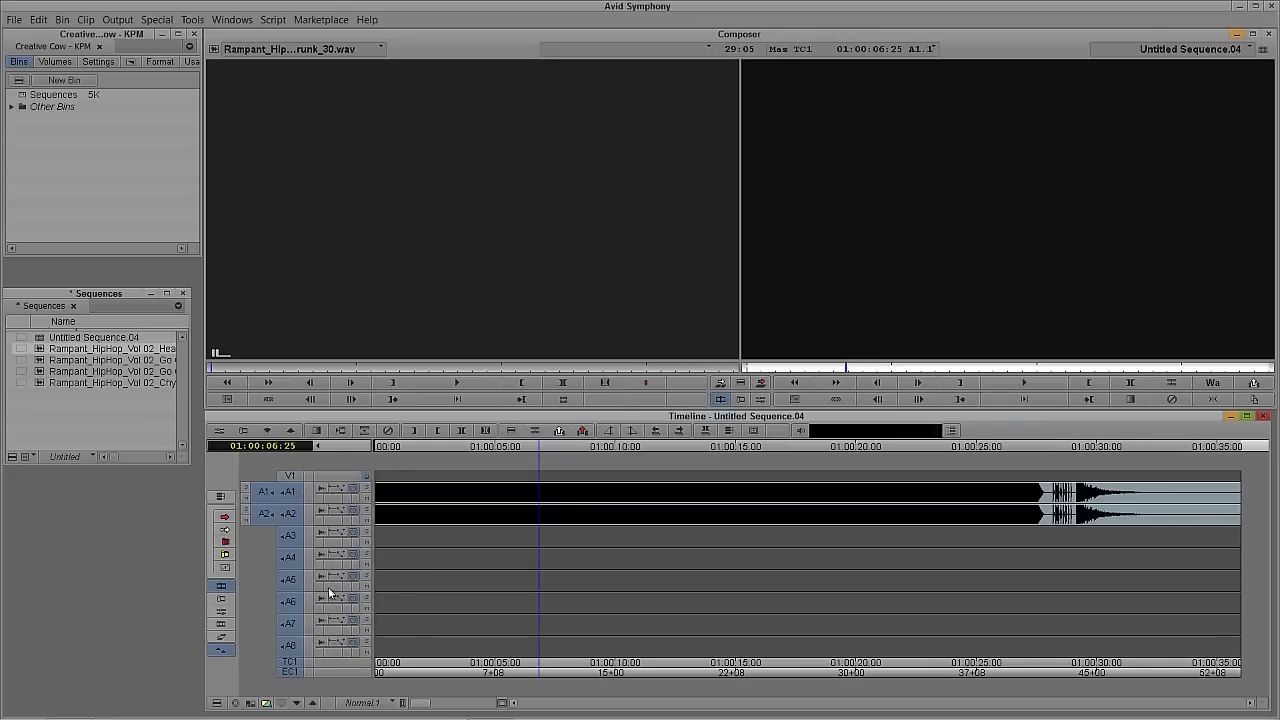
Place the other three imported music clips at the sequence start, stacked in pairs on audio tracks A3 through A8
click(600, 535)
drag(600, 535, 297, 537)
drag(40, 362, 430, 545)
drag(40, 375, 380, 620)
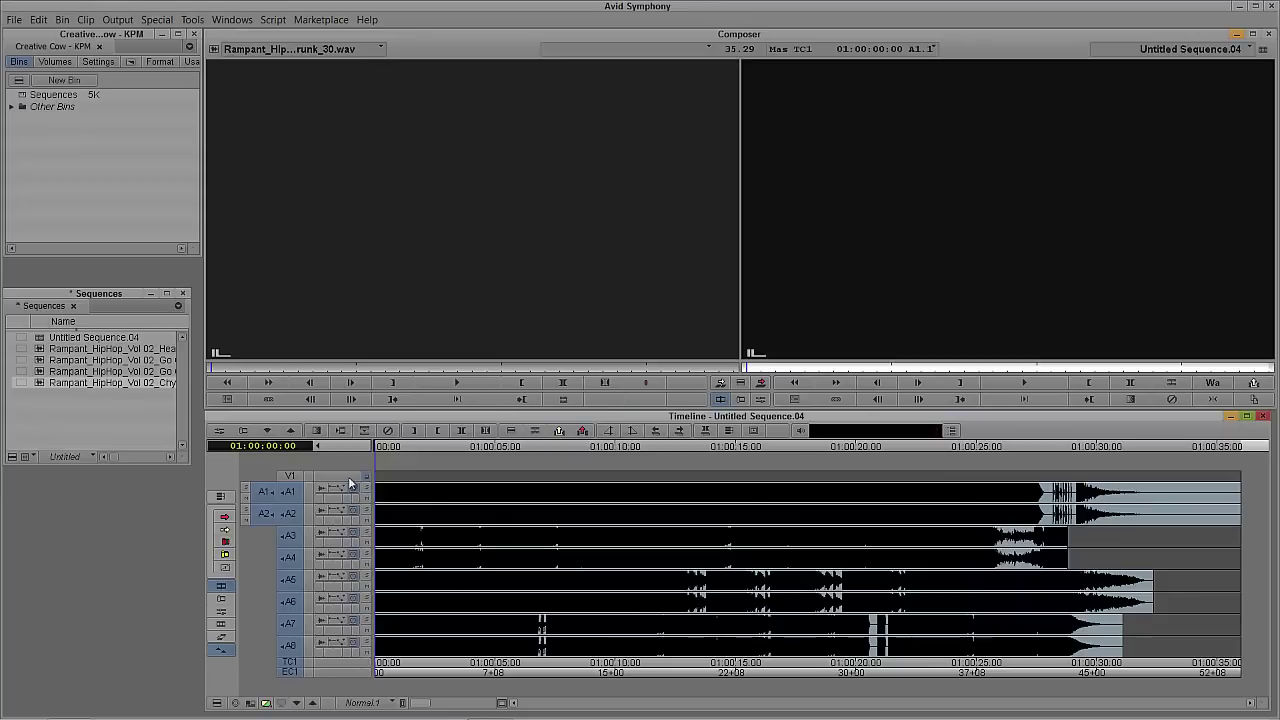
Mark from the end of the A3/A4 clip to the end of the sequence and extract that section from all tracks
click(987, 563)
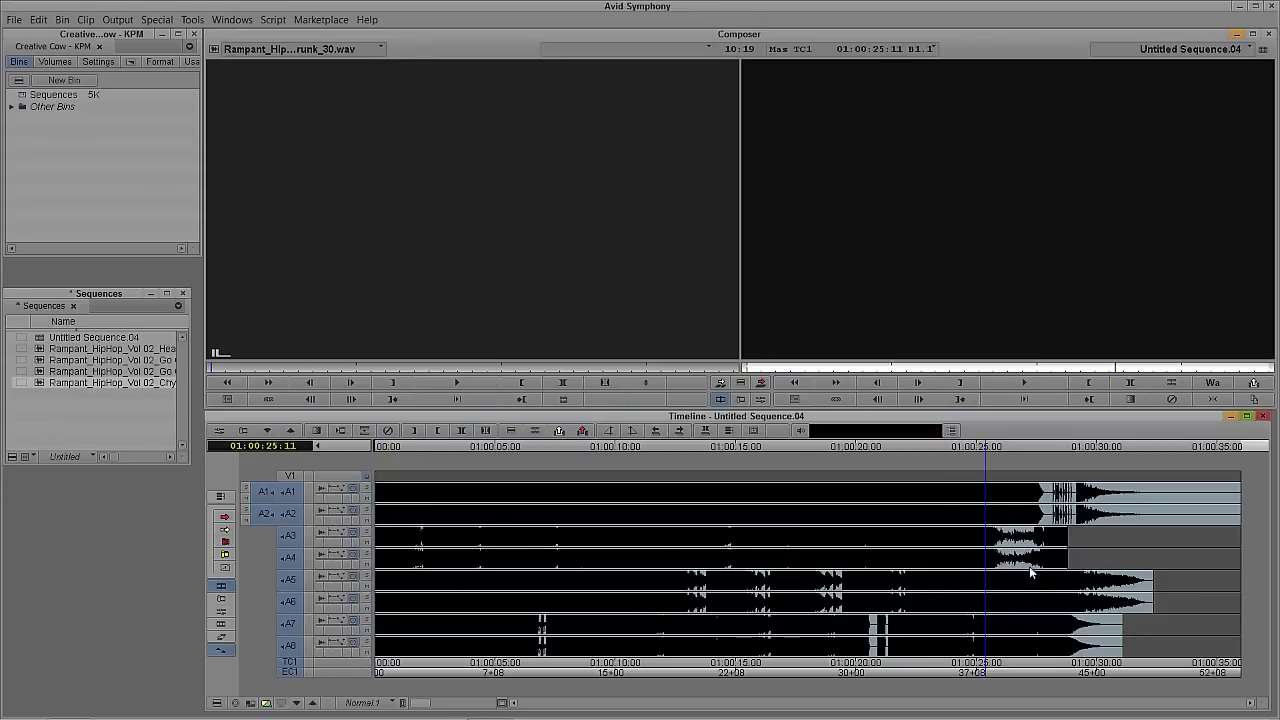
key(s)
key(i)
key(End)
key(o)
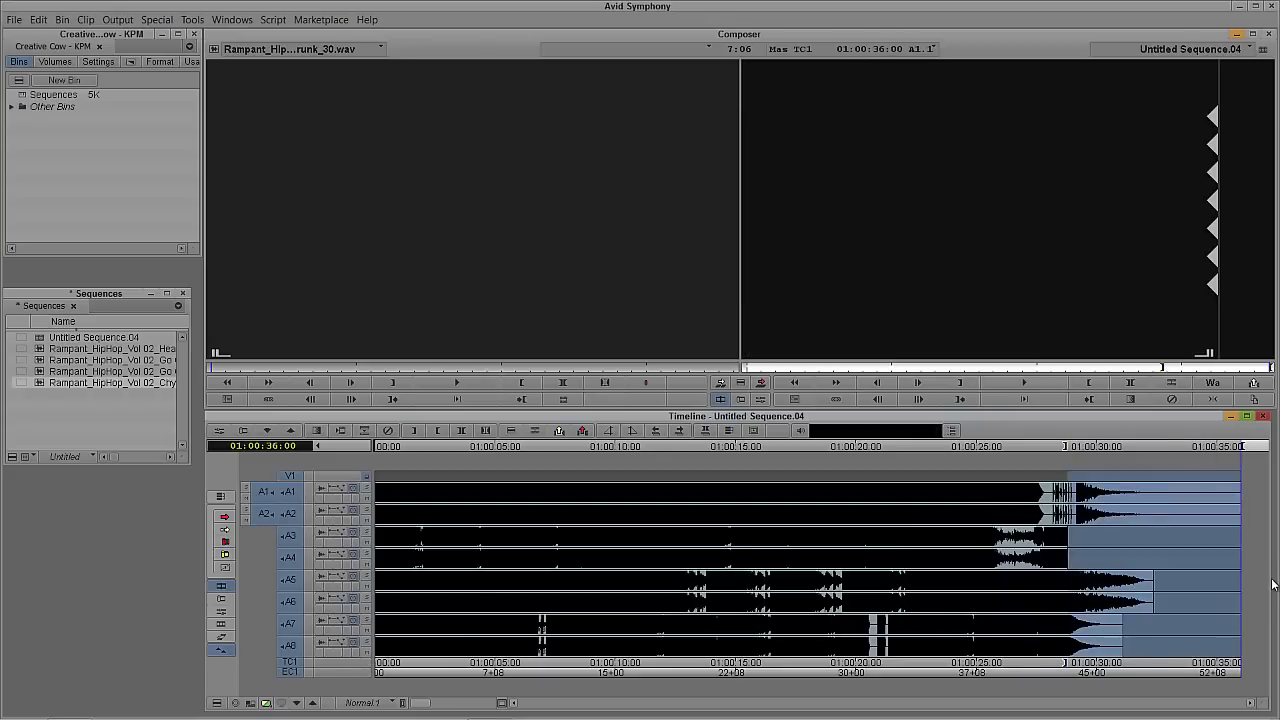
key(x)
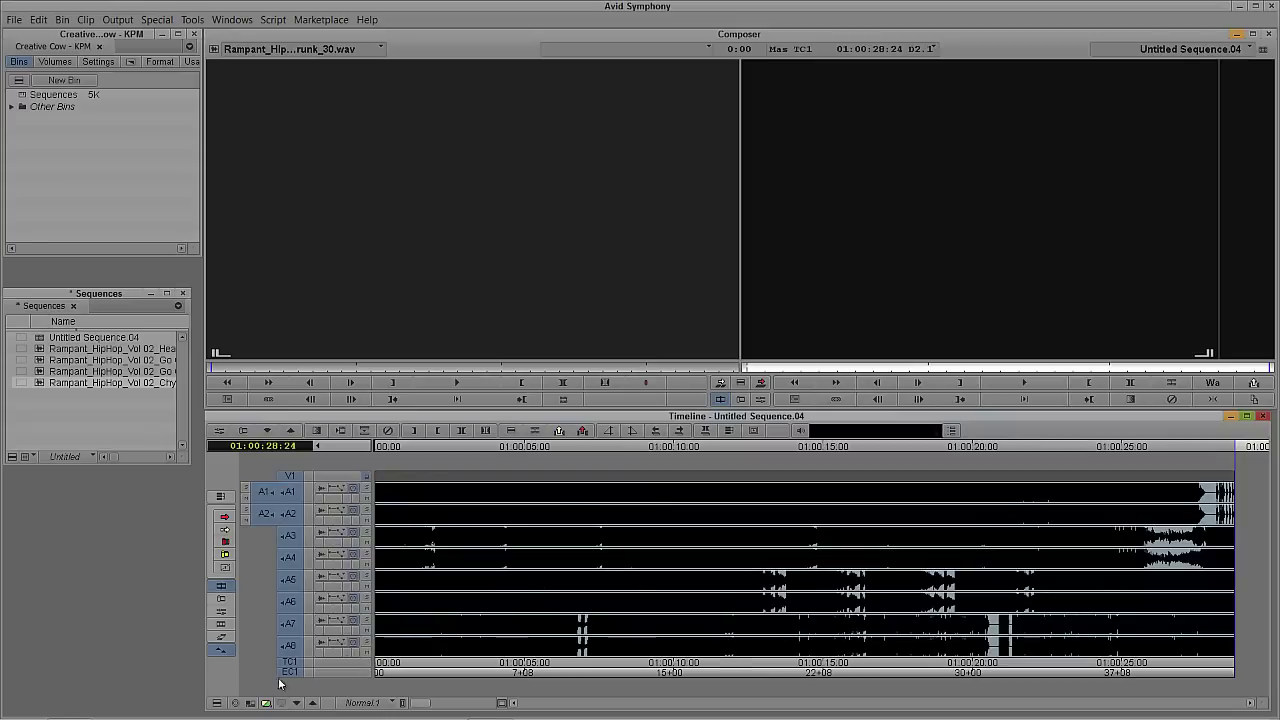
click(216, 704)
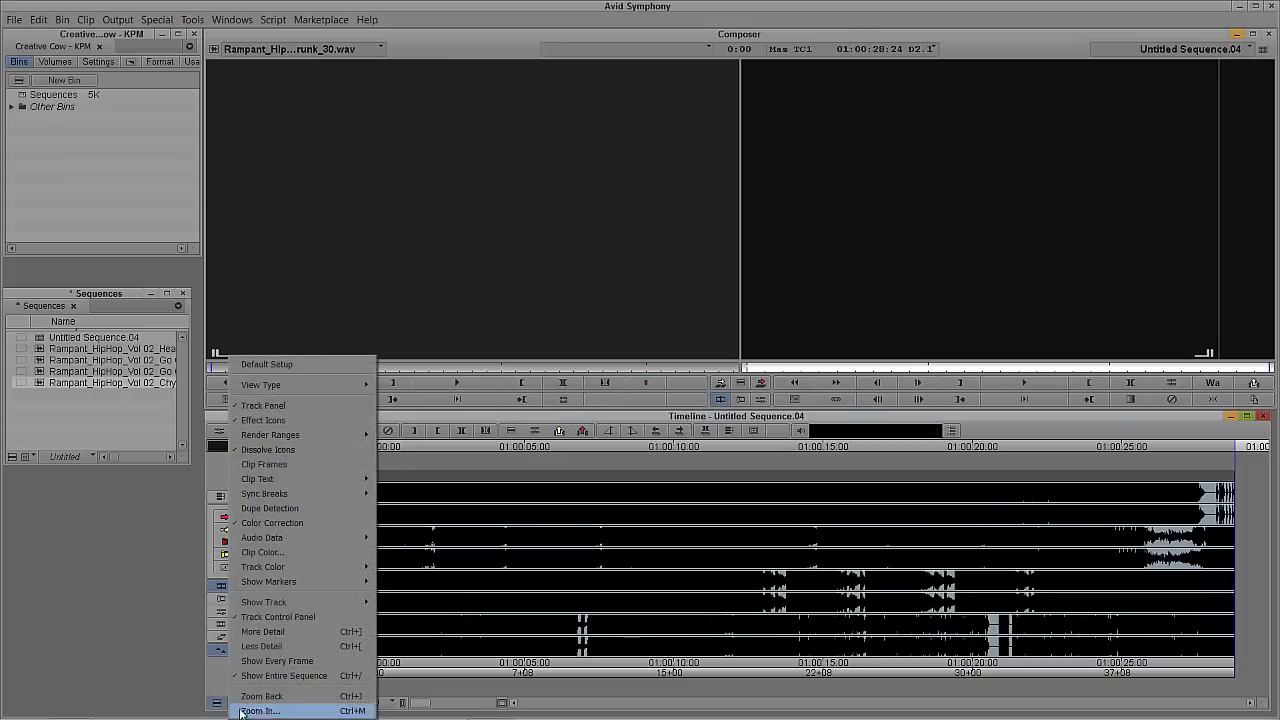
mouse_move(331, 539)
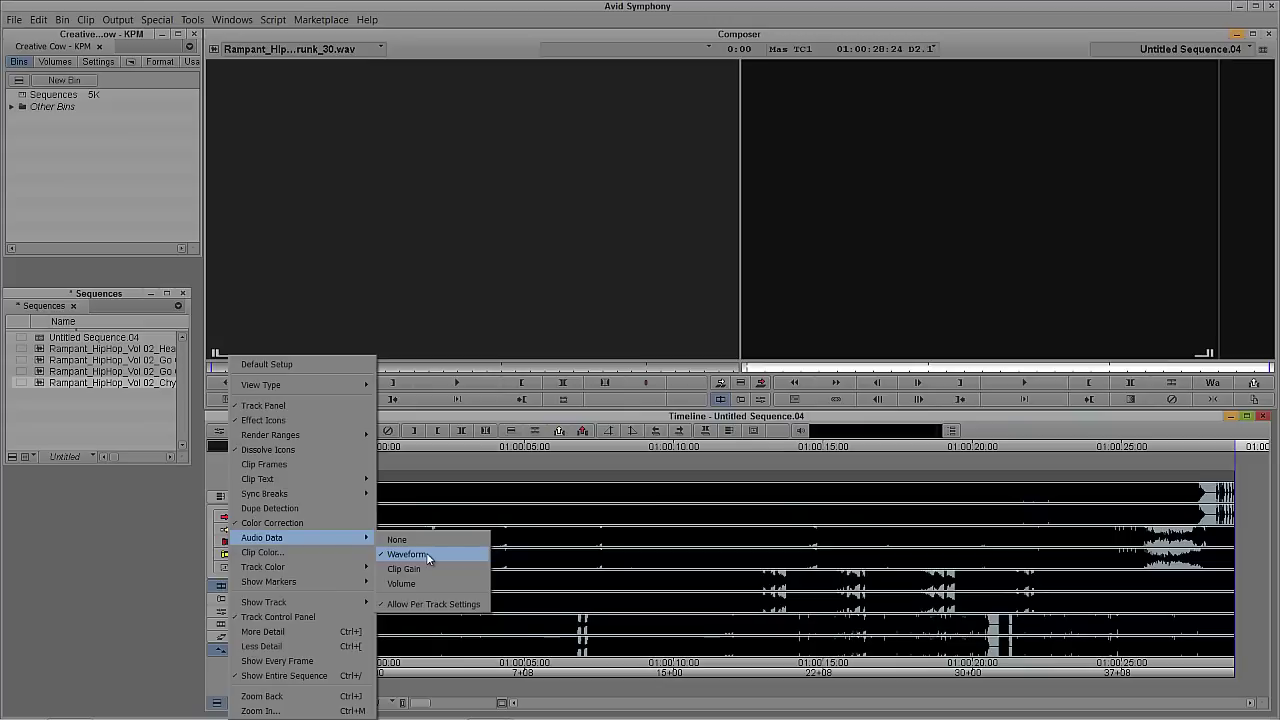
click(1206, 385)
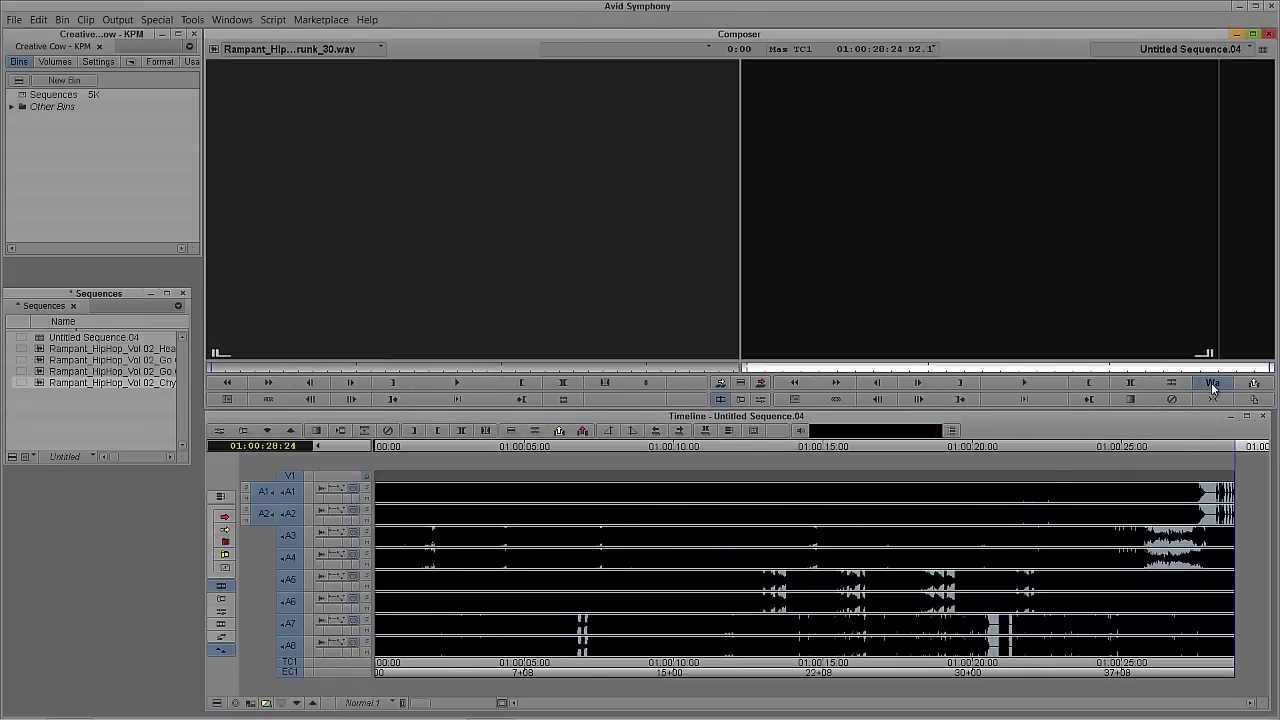
click(193, 20)
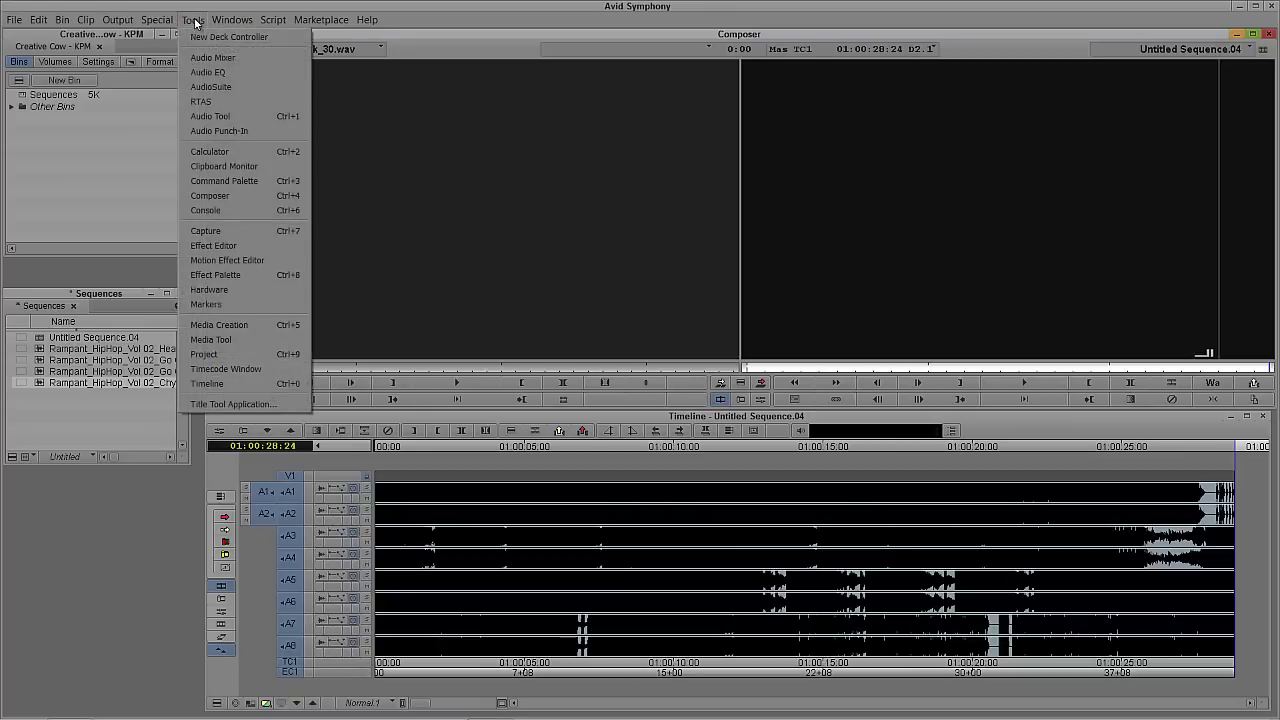
click(205, 181)
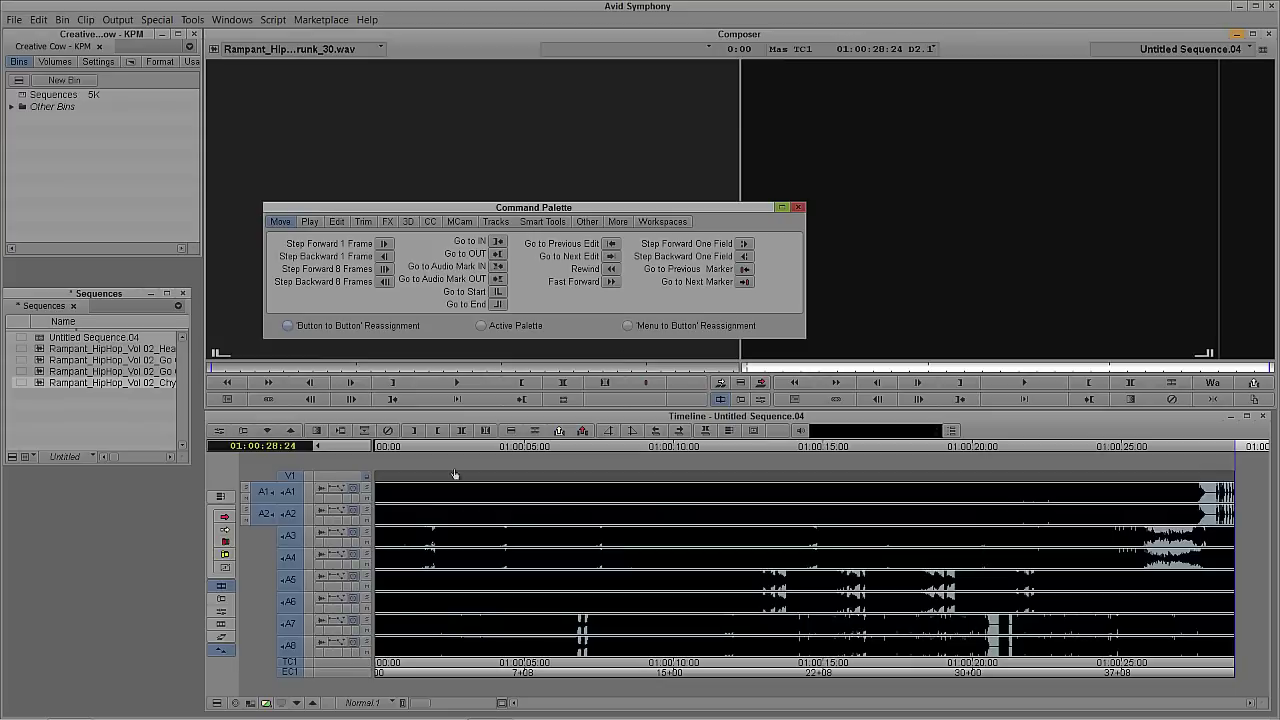
click(798, 207)
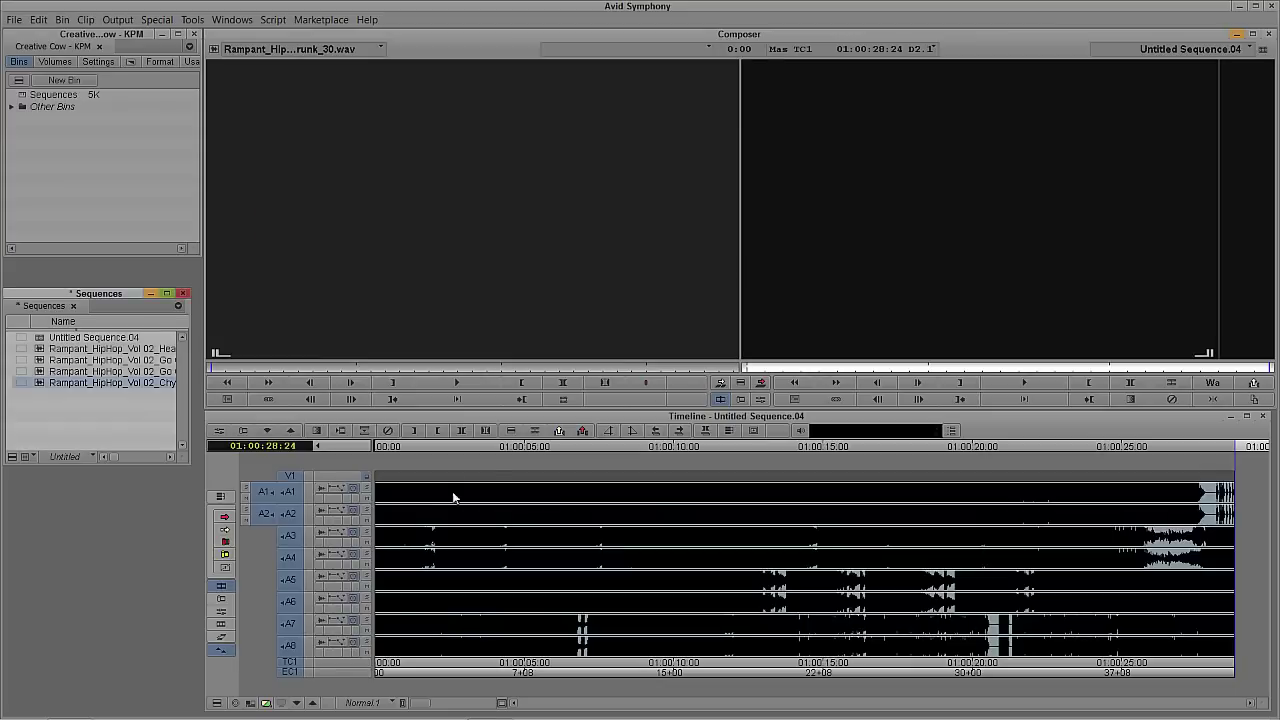
click(216, 705)
mouse_move(297, 558)
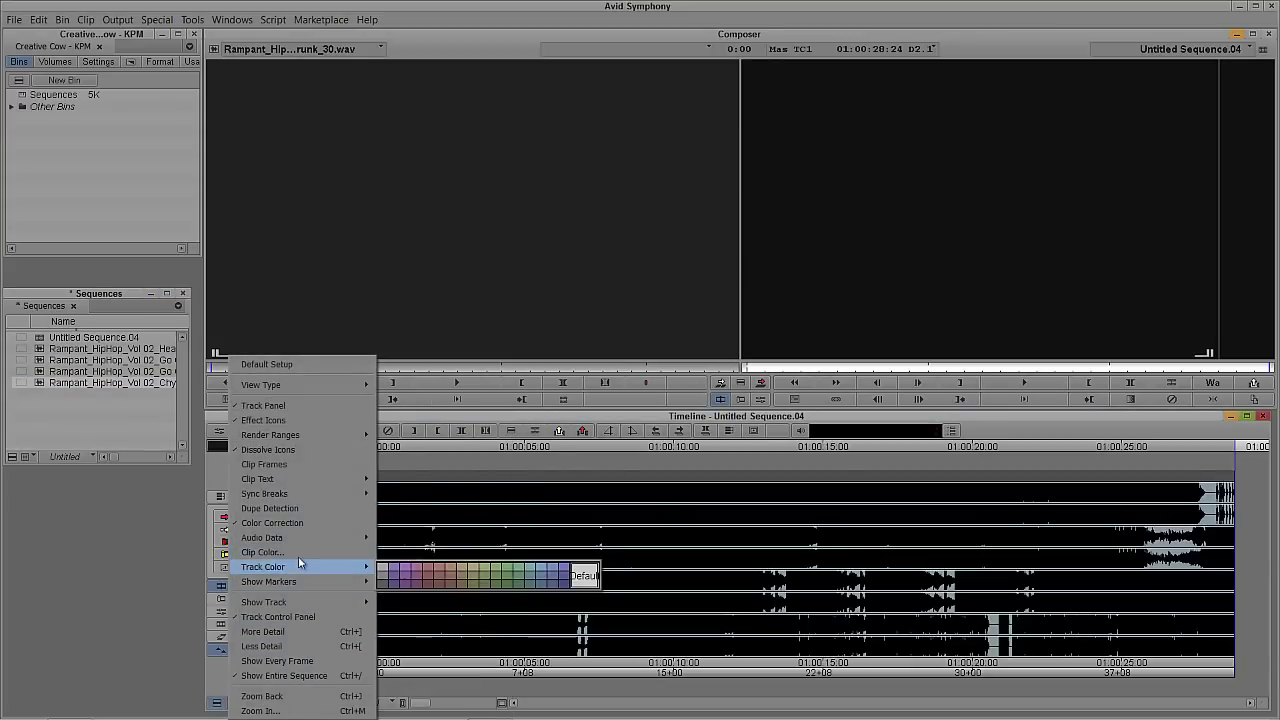
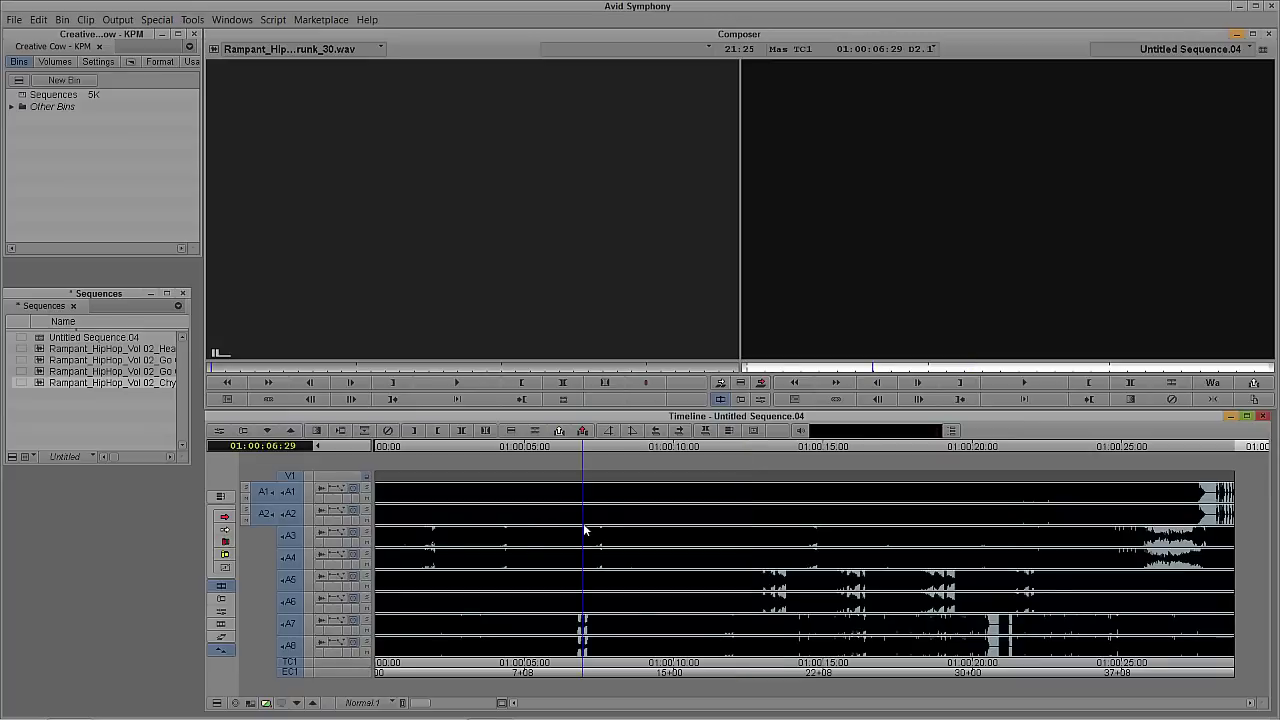
Mark the full length of the sequence with all tracks enabled and start exporting it
key(t)
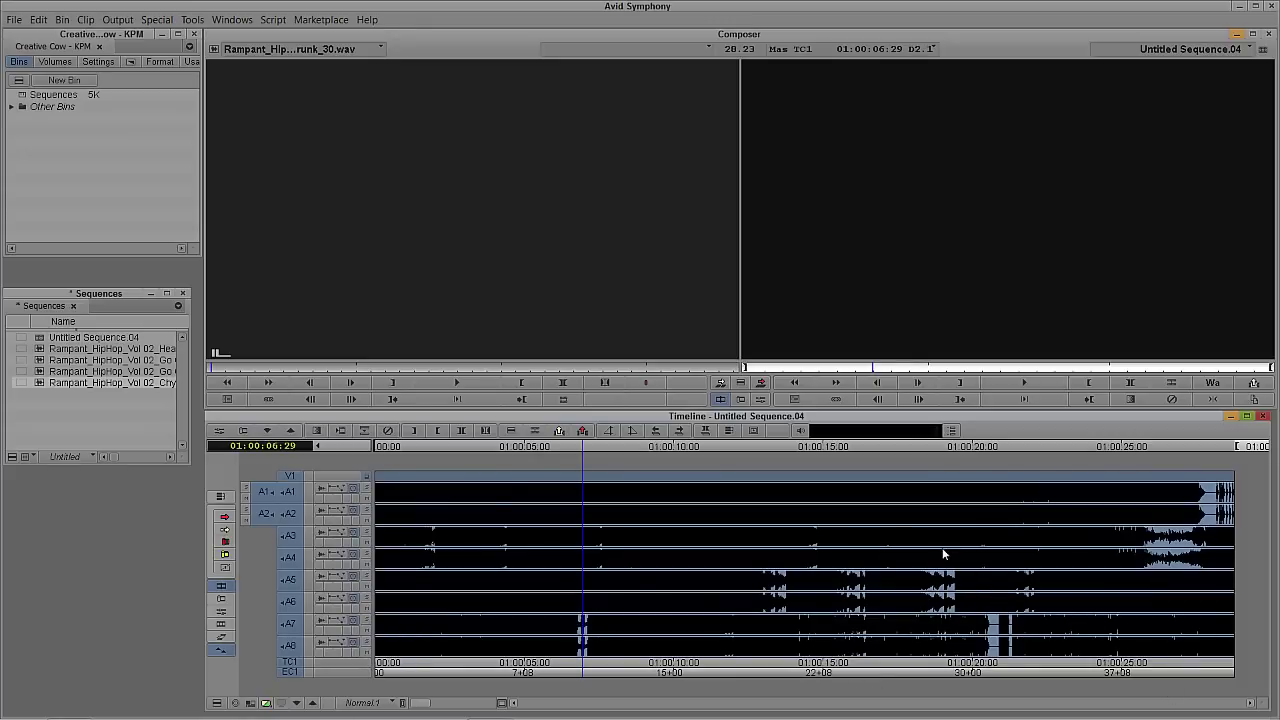
right_click(866, 202)
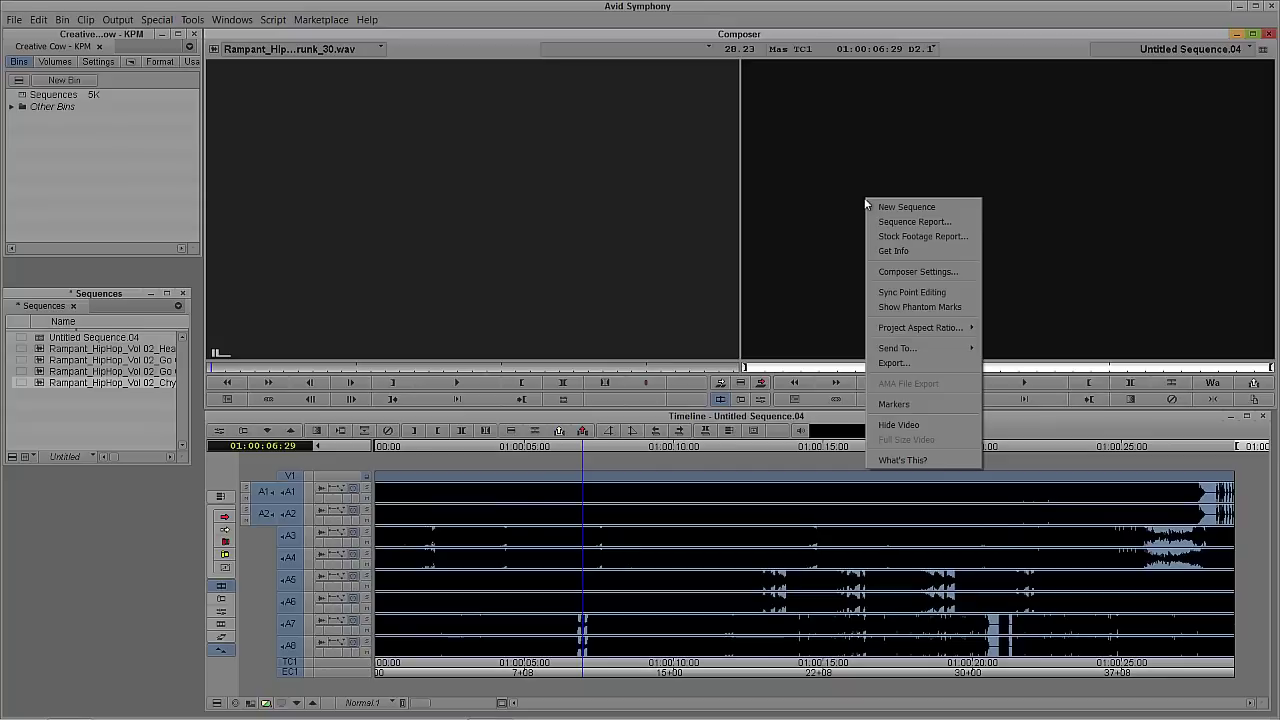
click(900, 364)
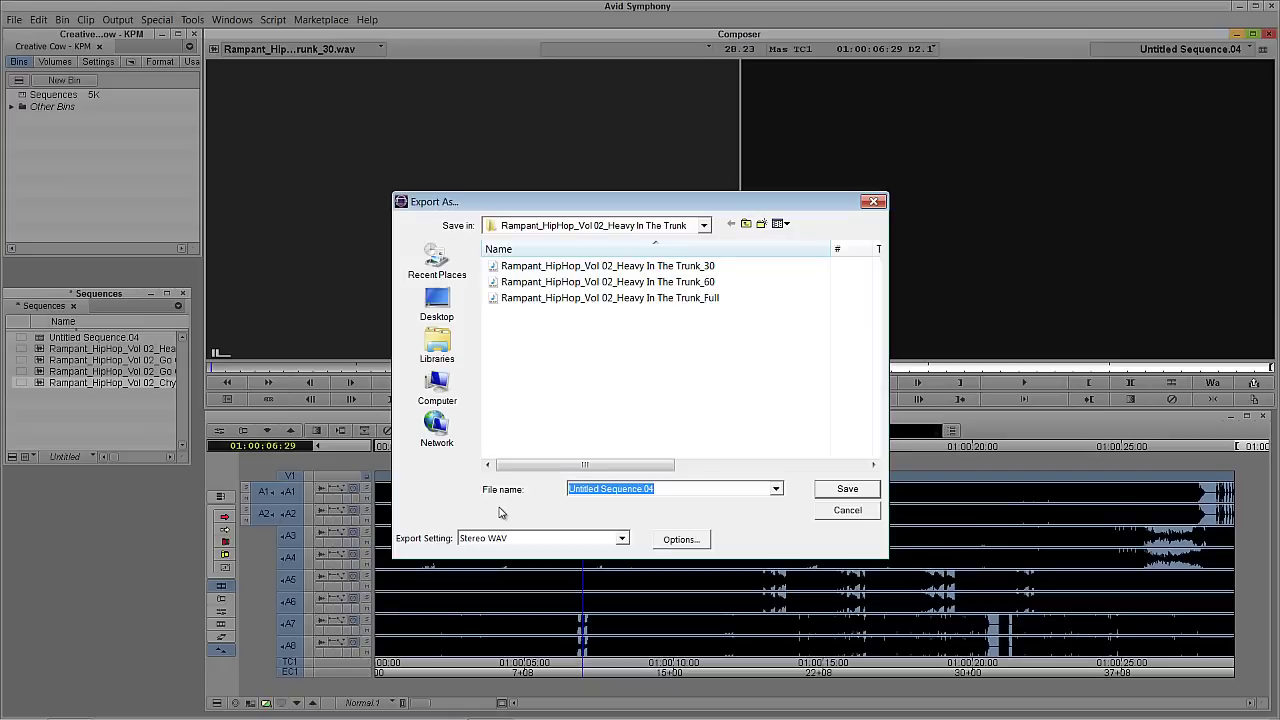
Switch the Stereo WAV export options to Direct Out and save them as a new setting named 8 Channel Wave File
click(700, 541)
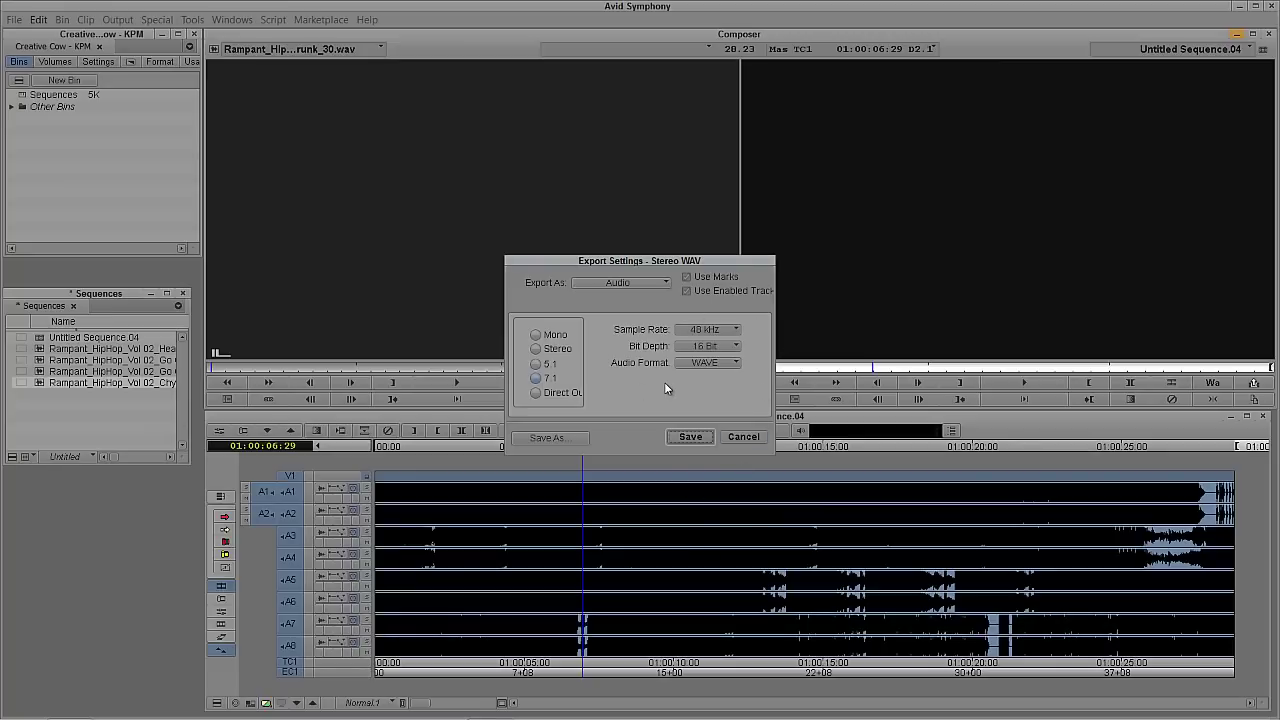
click(575, 392)
click(566, 438)
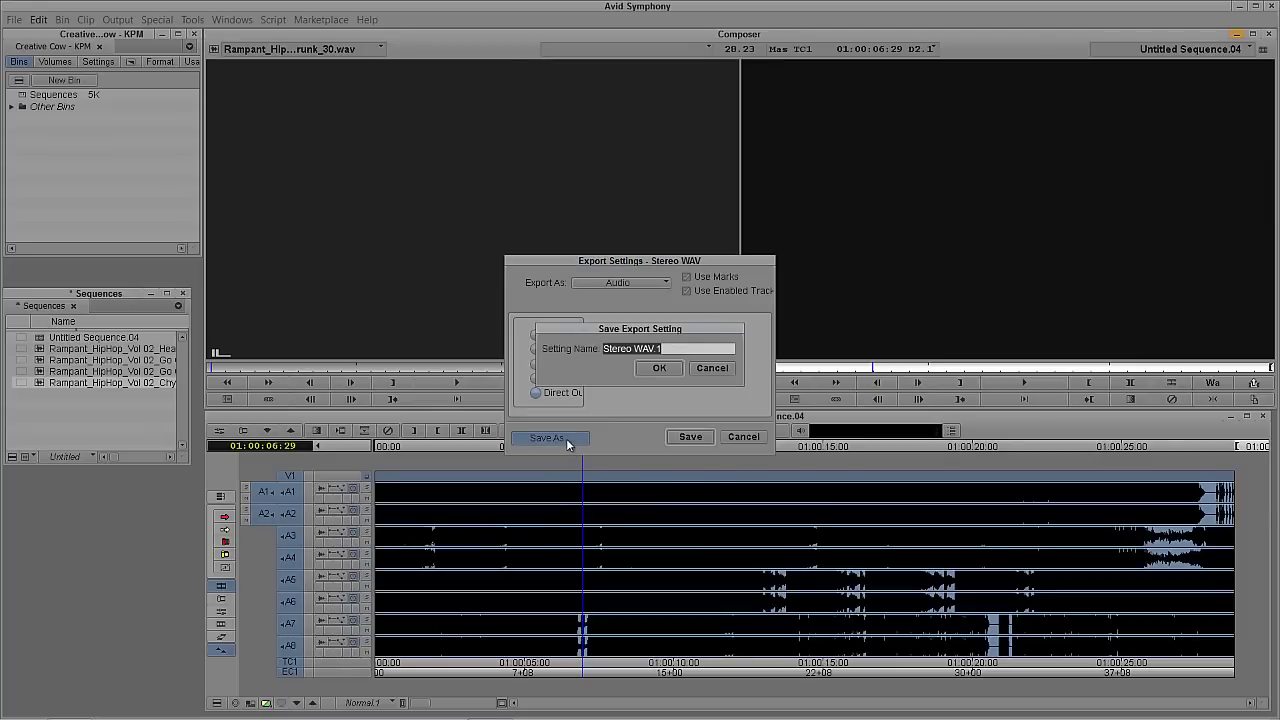
text(8 Channel Wave File)
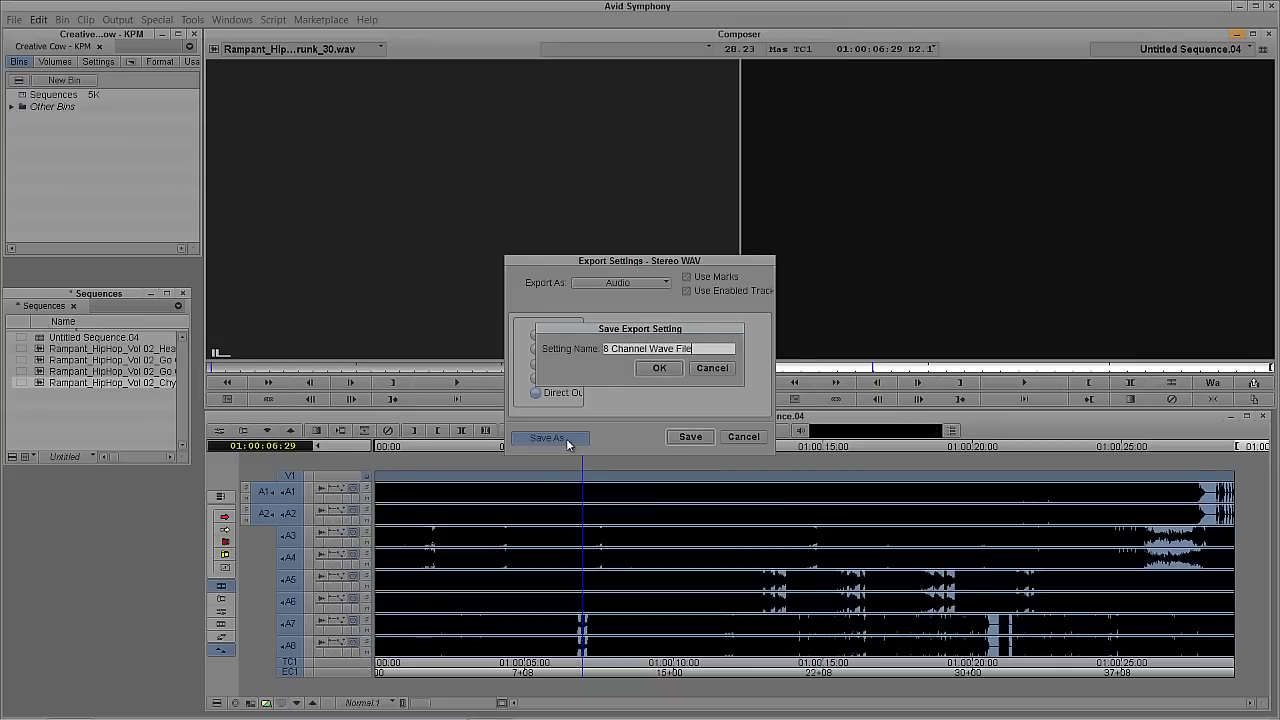
click(659, 368)
click(688, 439)
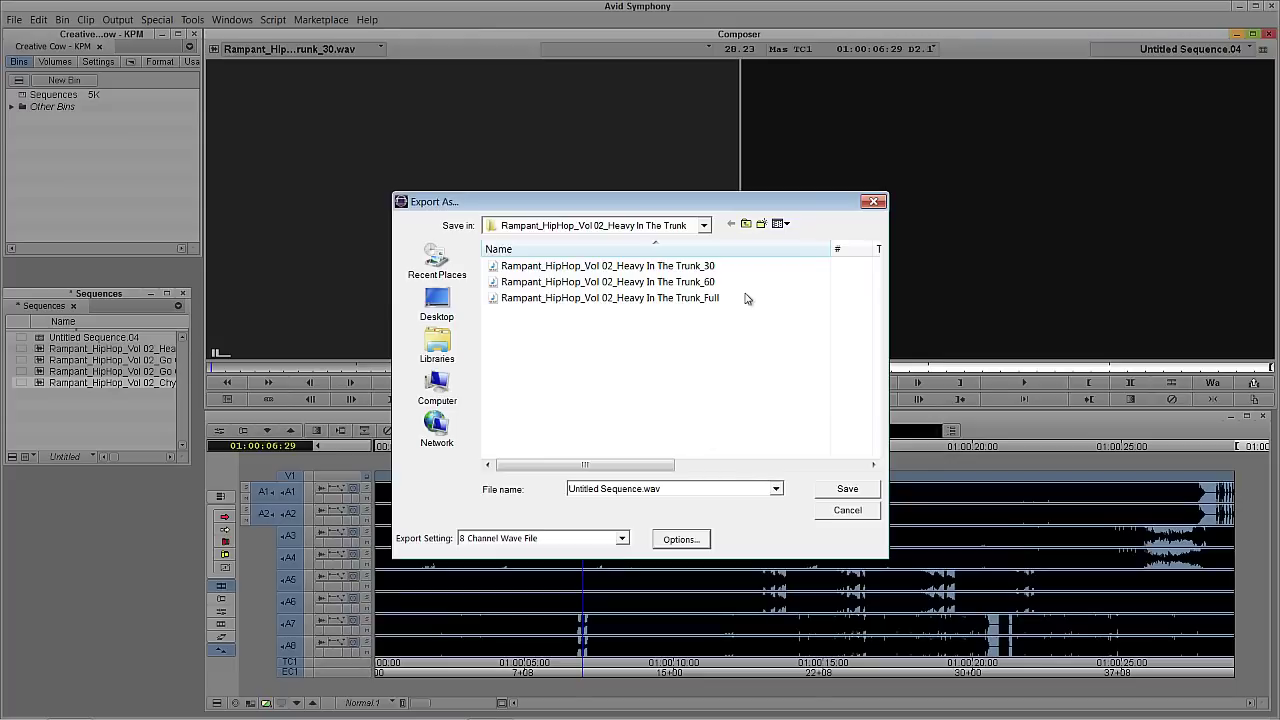
Export the sequence to the Desktop as Yeah! 8 Channels using the 8 Channel Wave File setting
click(747, 224)
click(748, 225)
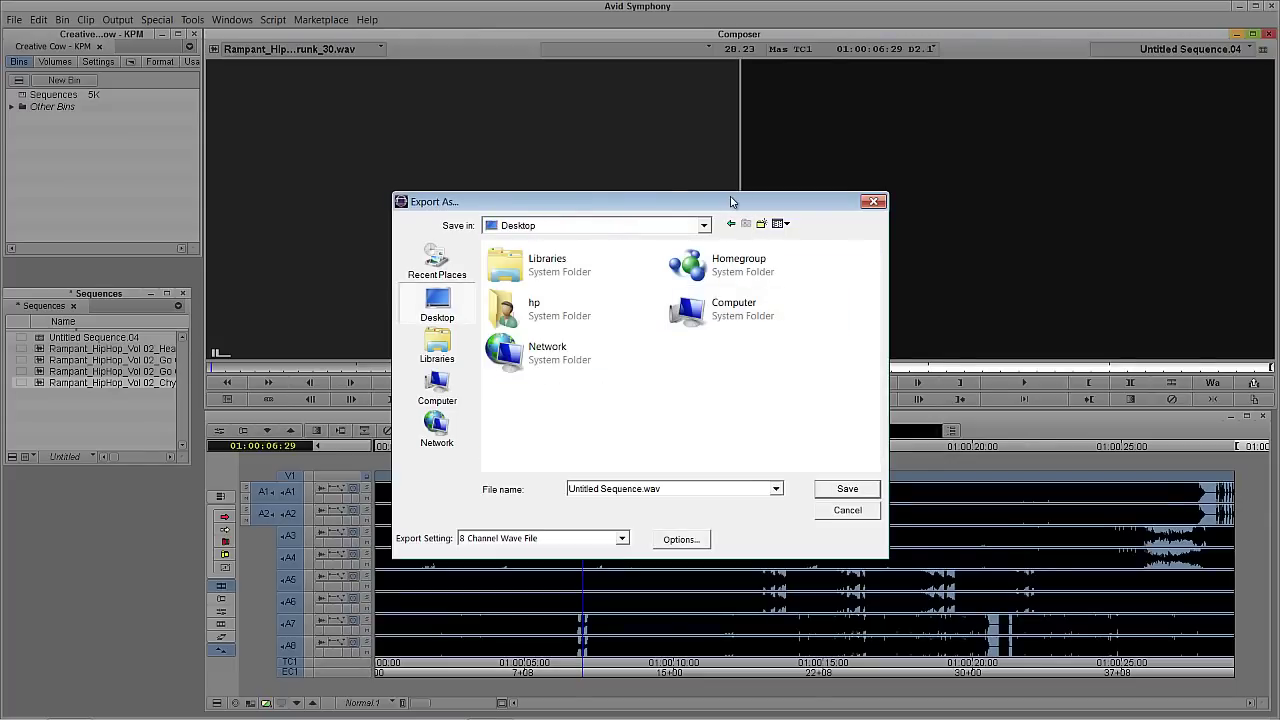
drag(735, 205, 439, 166)
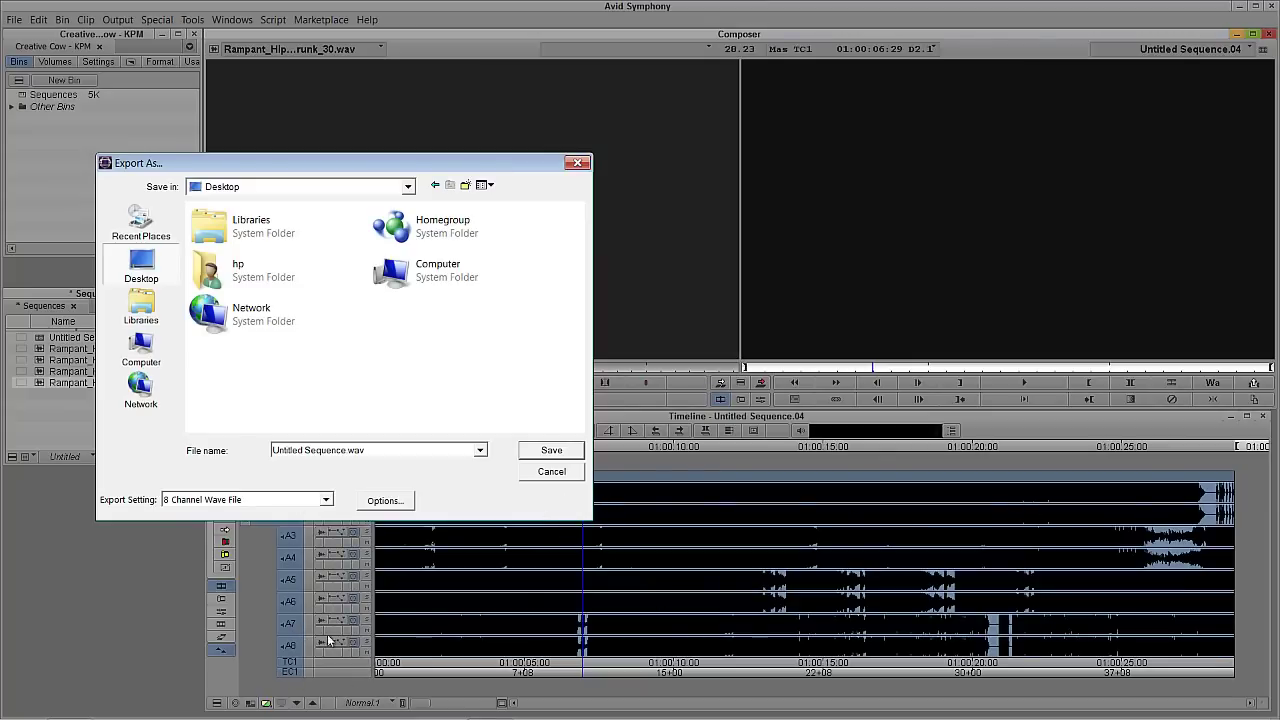
click(388, 501)
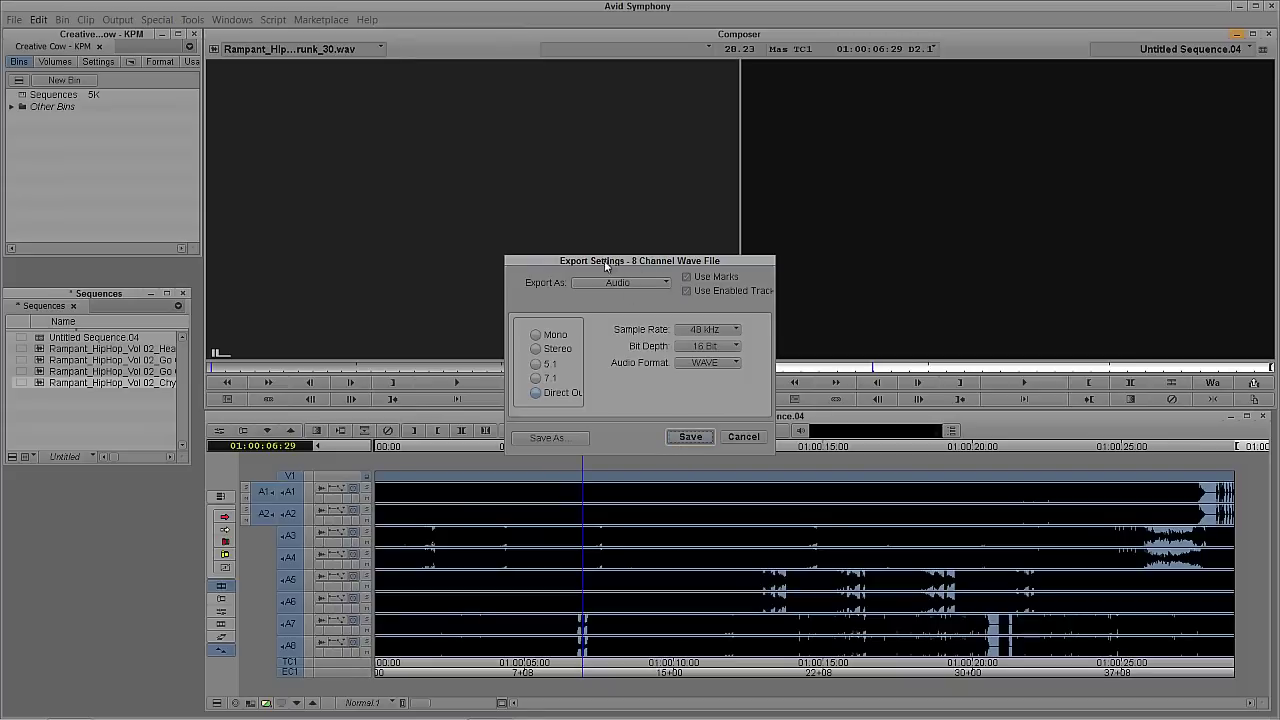
click(691, 437)
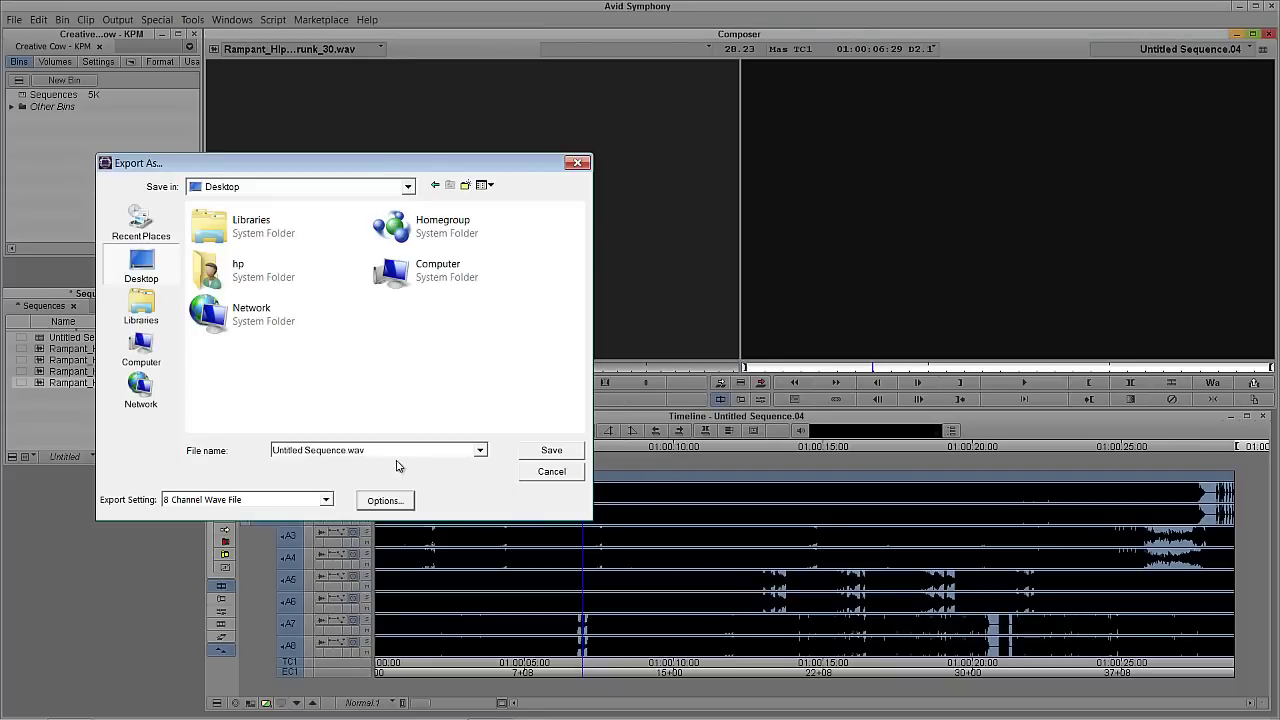
text(Yeah)
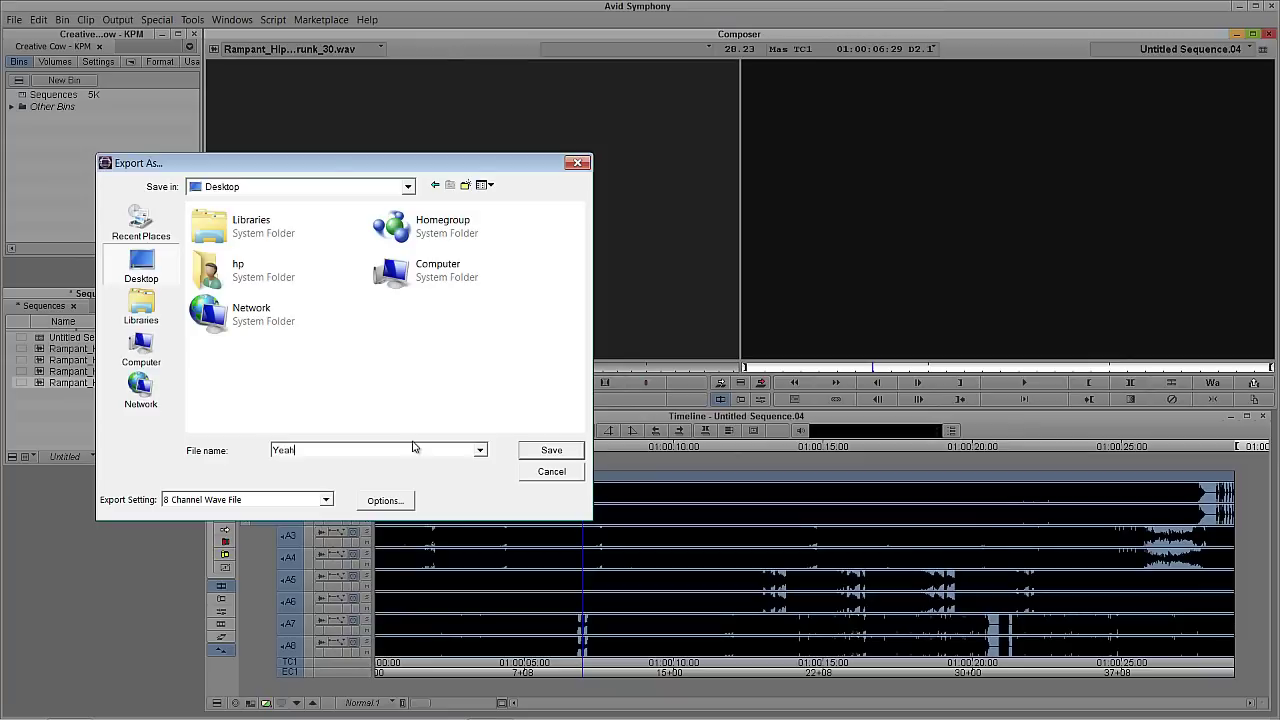
text(! 8 Channels)
click(542, 450)
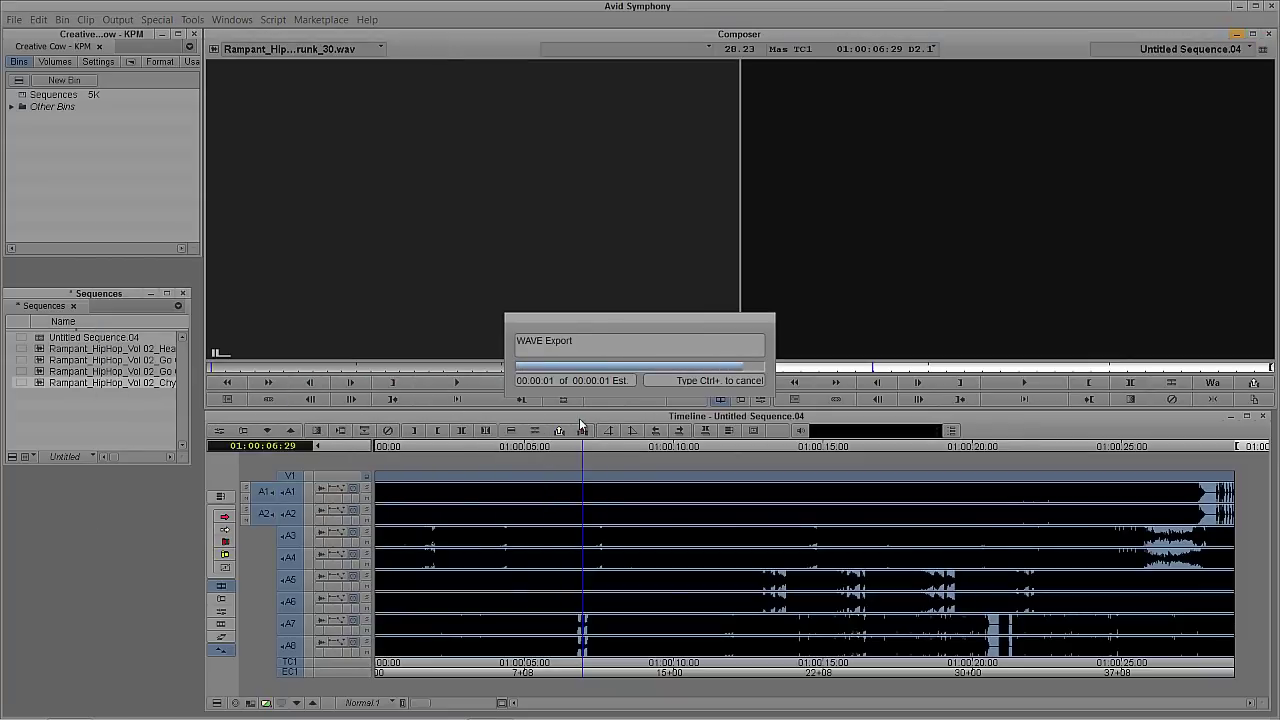
Link the Yeah! 8 Channels wave file from the Desktop into the Sequences bin through AMA
right_click(33, 399)
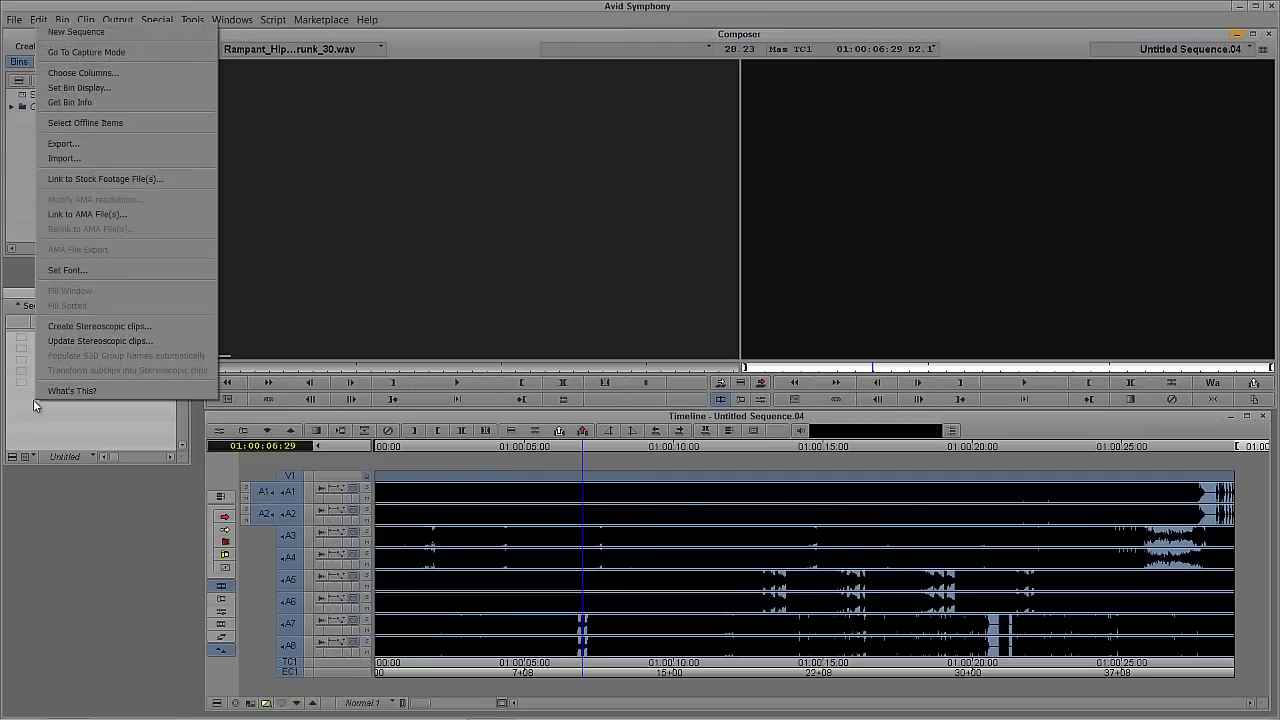
click(136, 214)
click(436, 307)
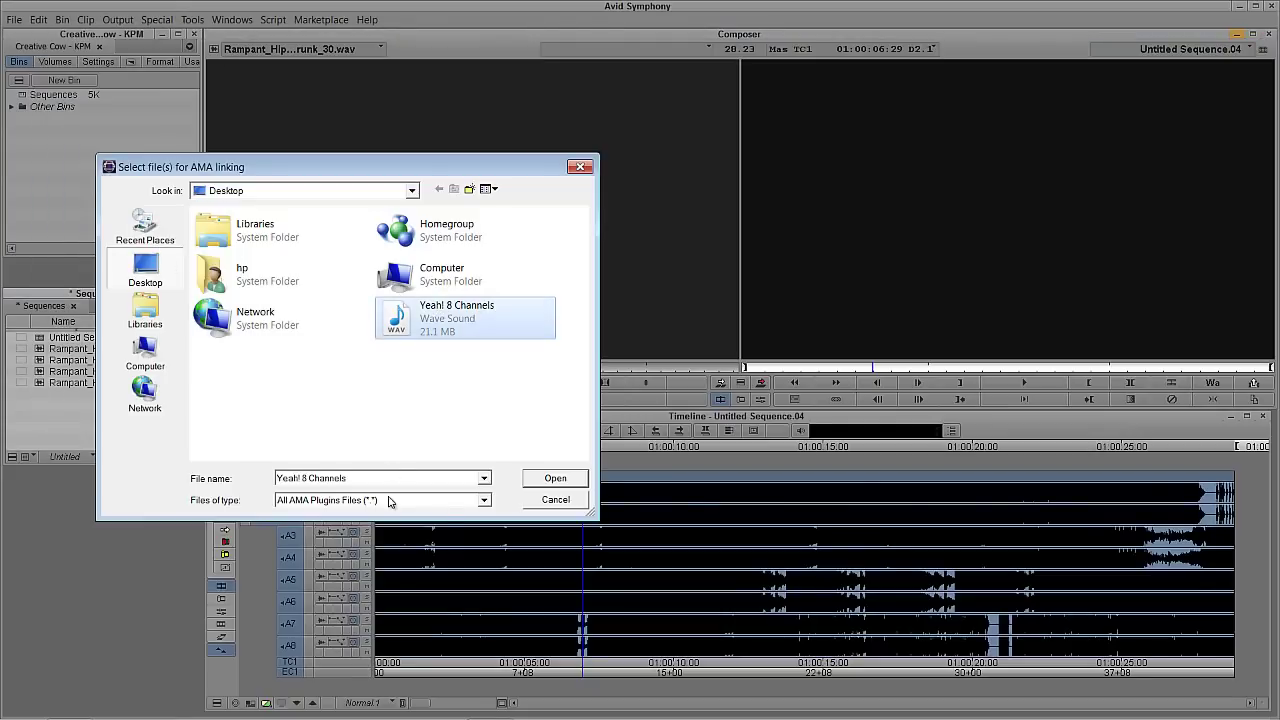
click(553, 478)
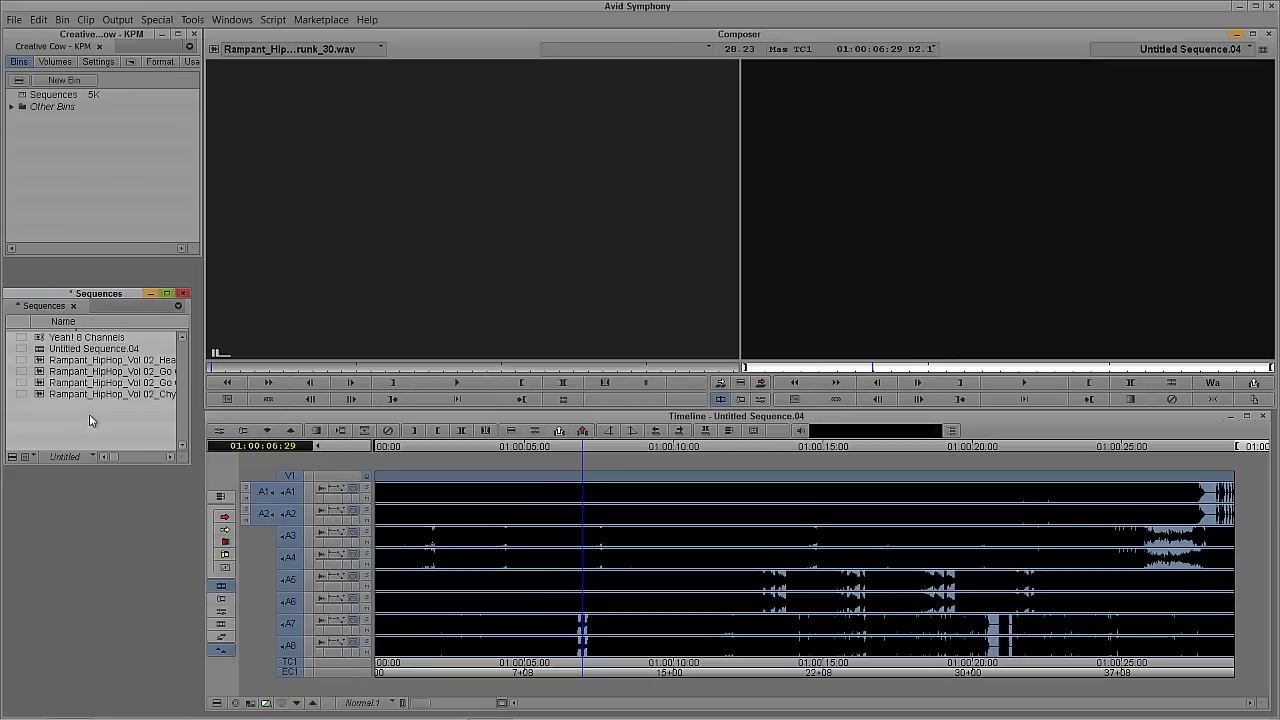
Load the Yeah! 8 Channels clip as the source and display its tracks in the timeline with the record monitor cleared
drag(40, 339, 409, 276)
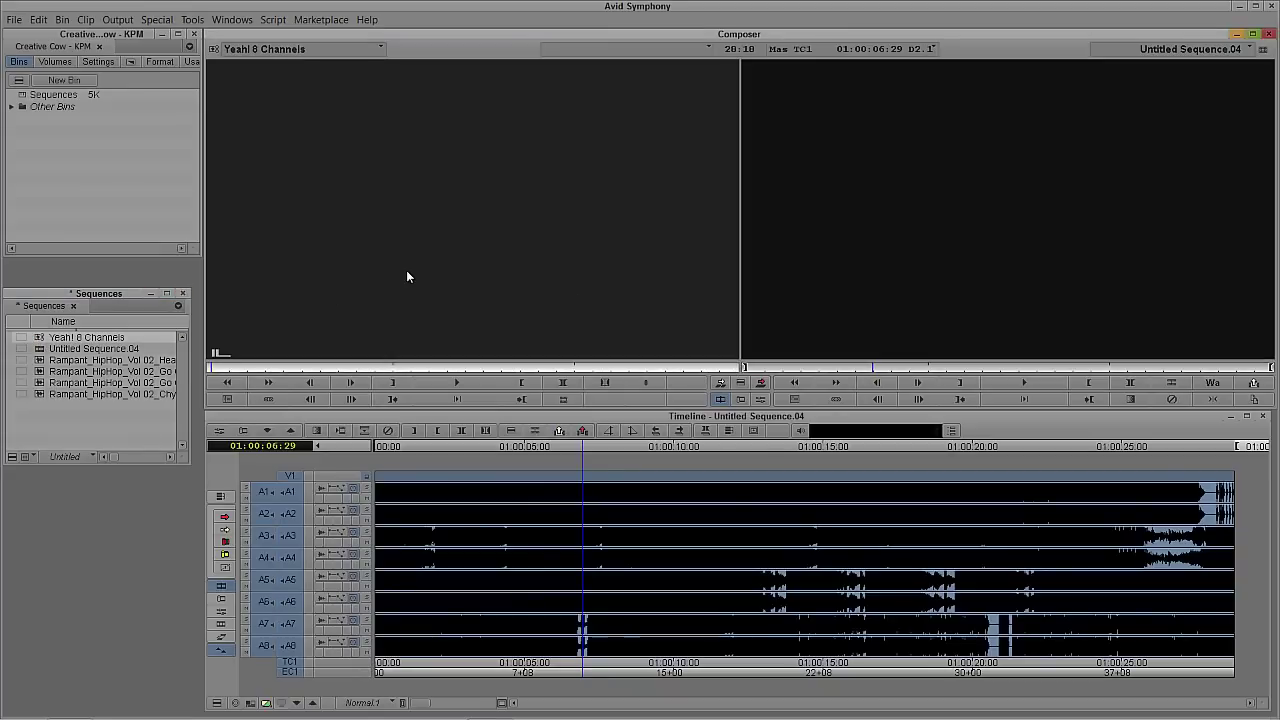
click(1181, 49)
click(1185, 63)
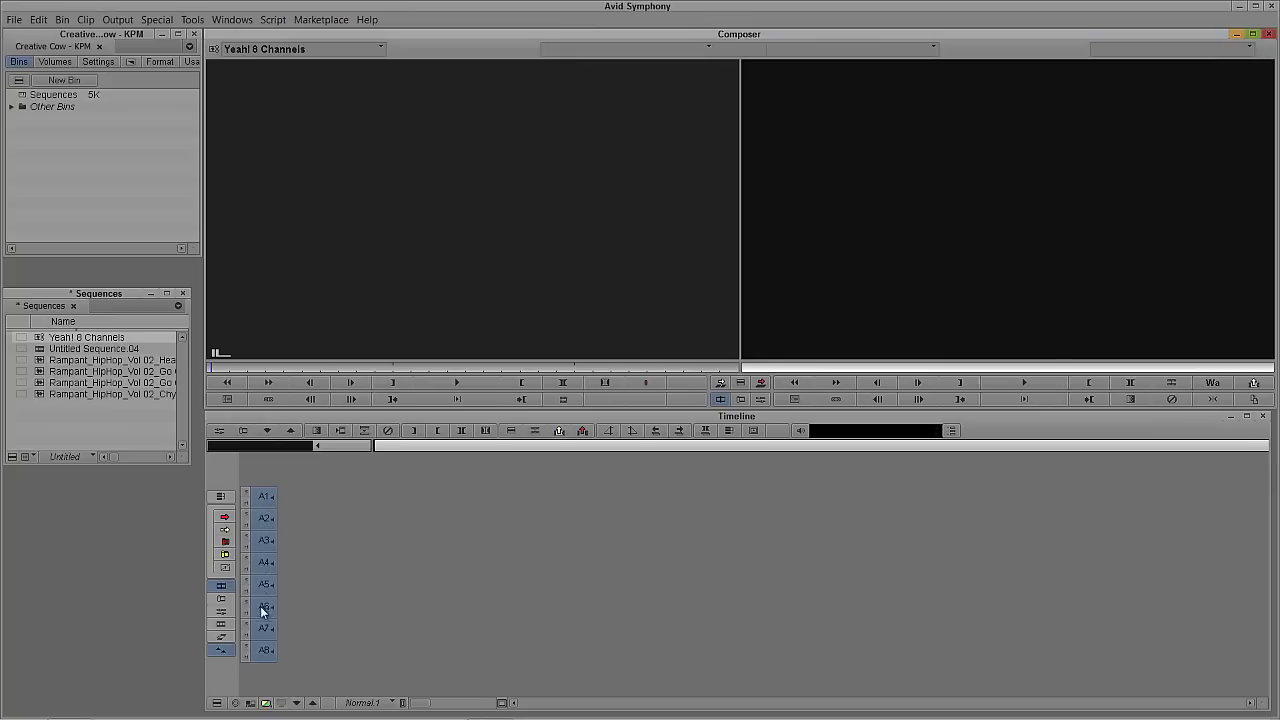
click(250, 703)
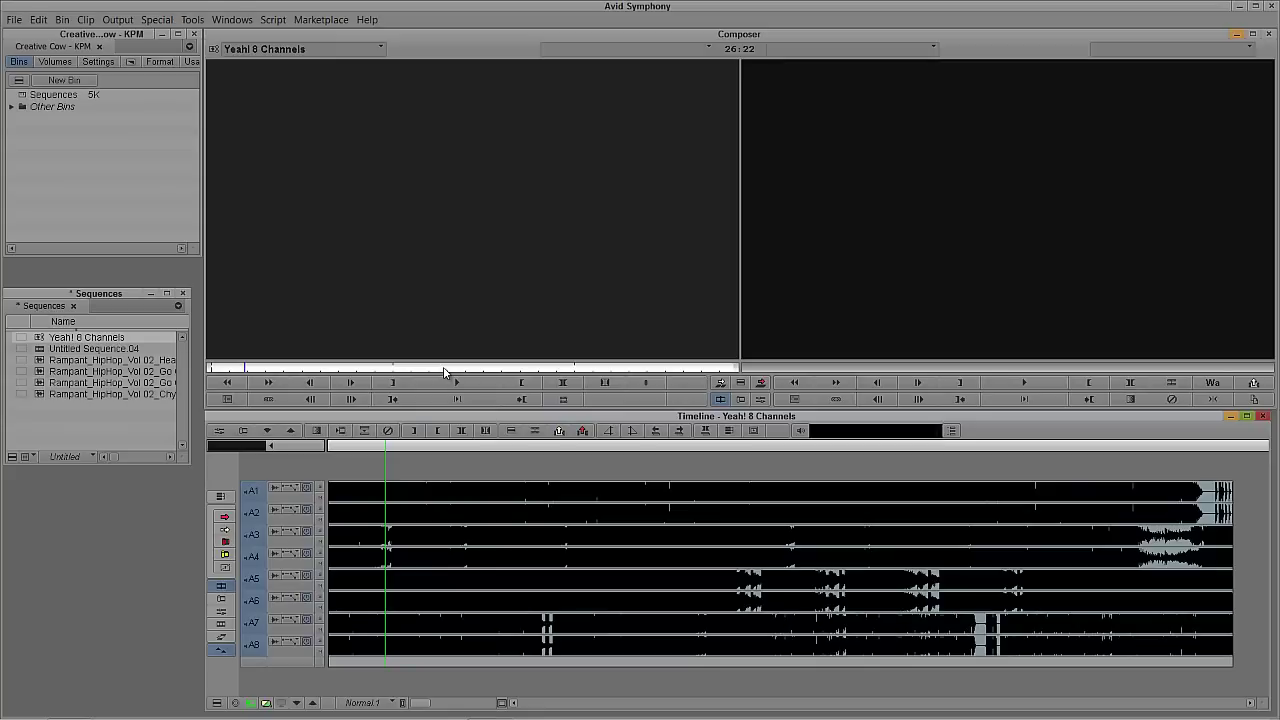
Minimize the editor and open the Yeah! 8 Channels file from the desktop in QuickTime Player
click(1239, 7)
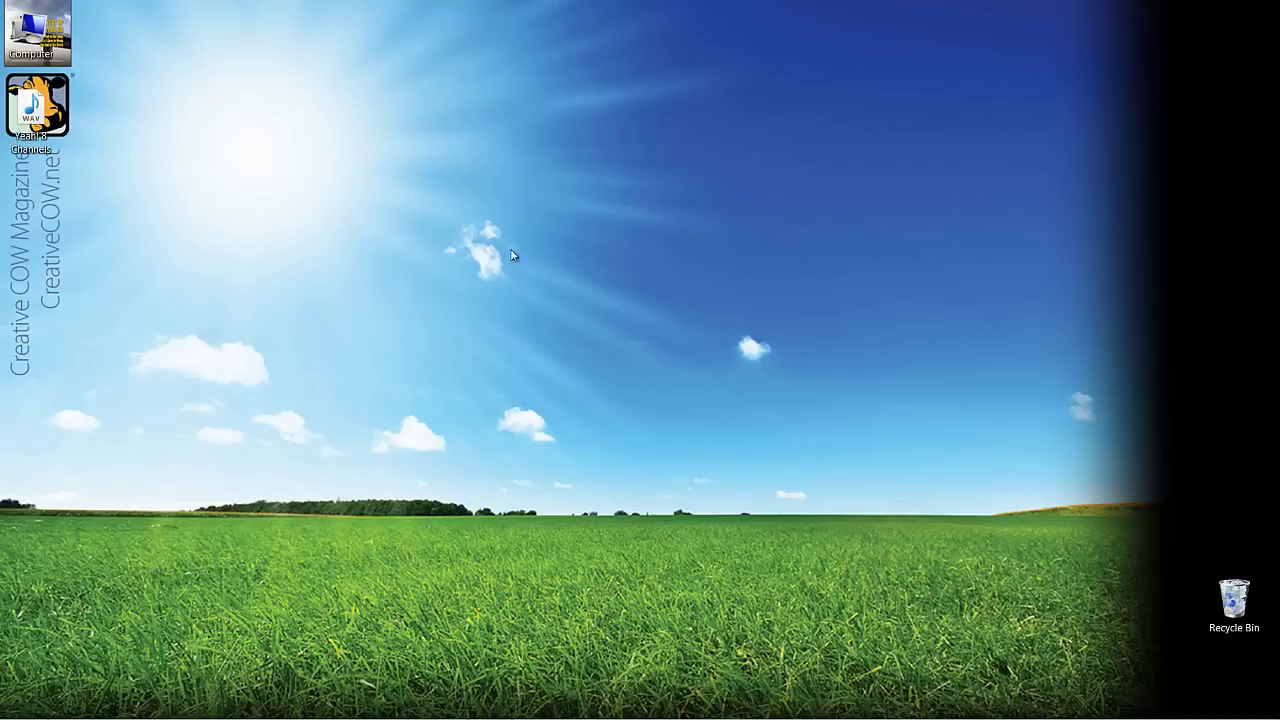
right_click(37, 97)
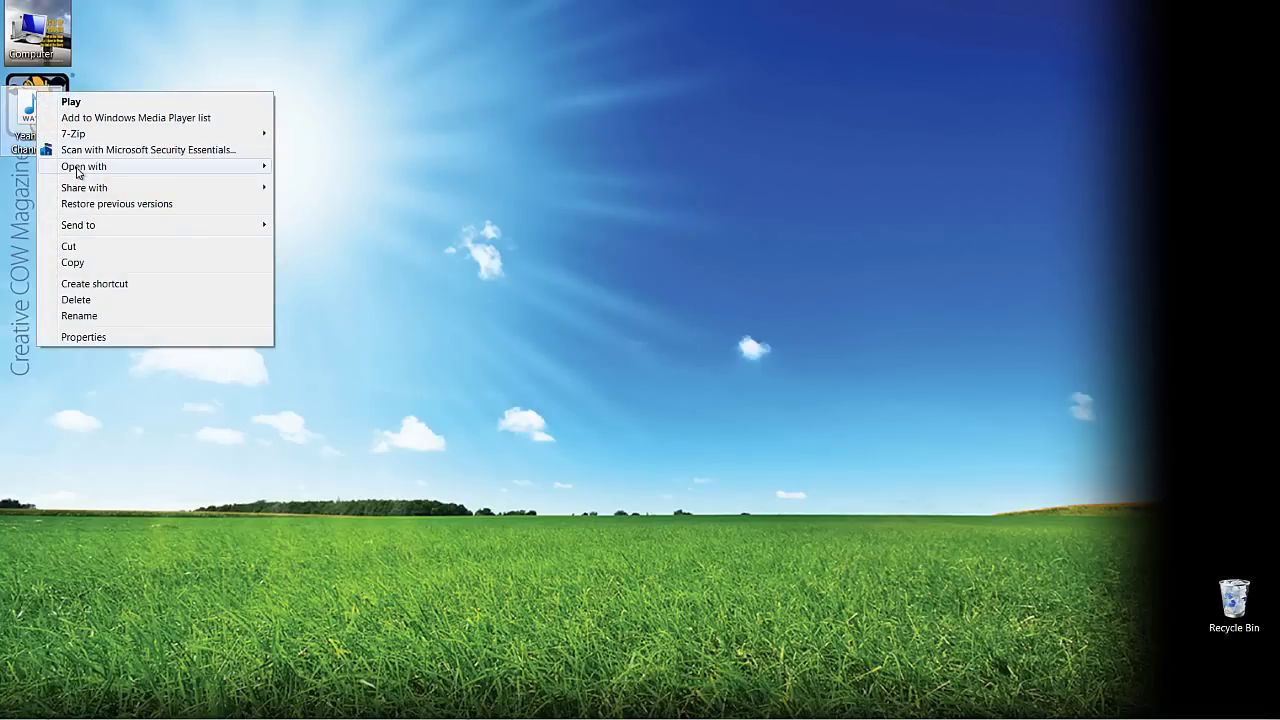
mouse_move(246, 166)
click(305, 184)
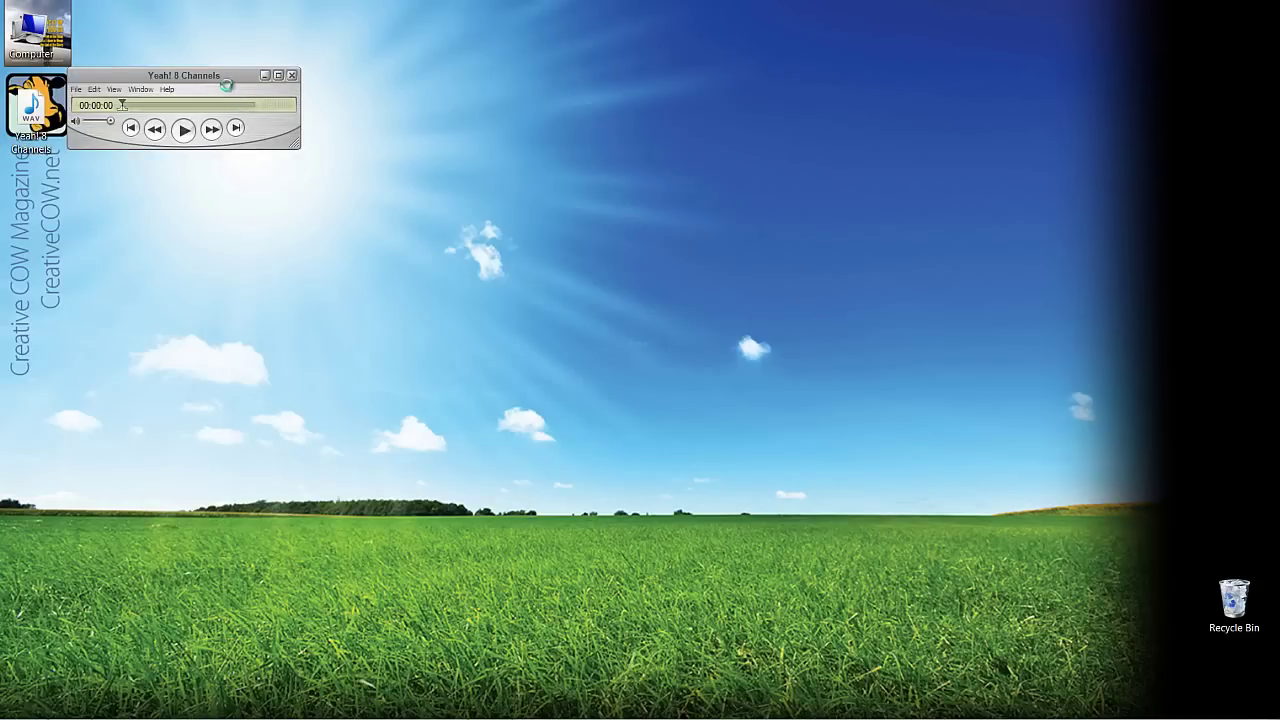
Inspect the sound track's channel assignments in the movie properties and close the properties window
click(261, 98)
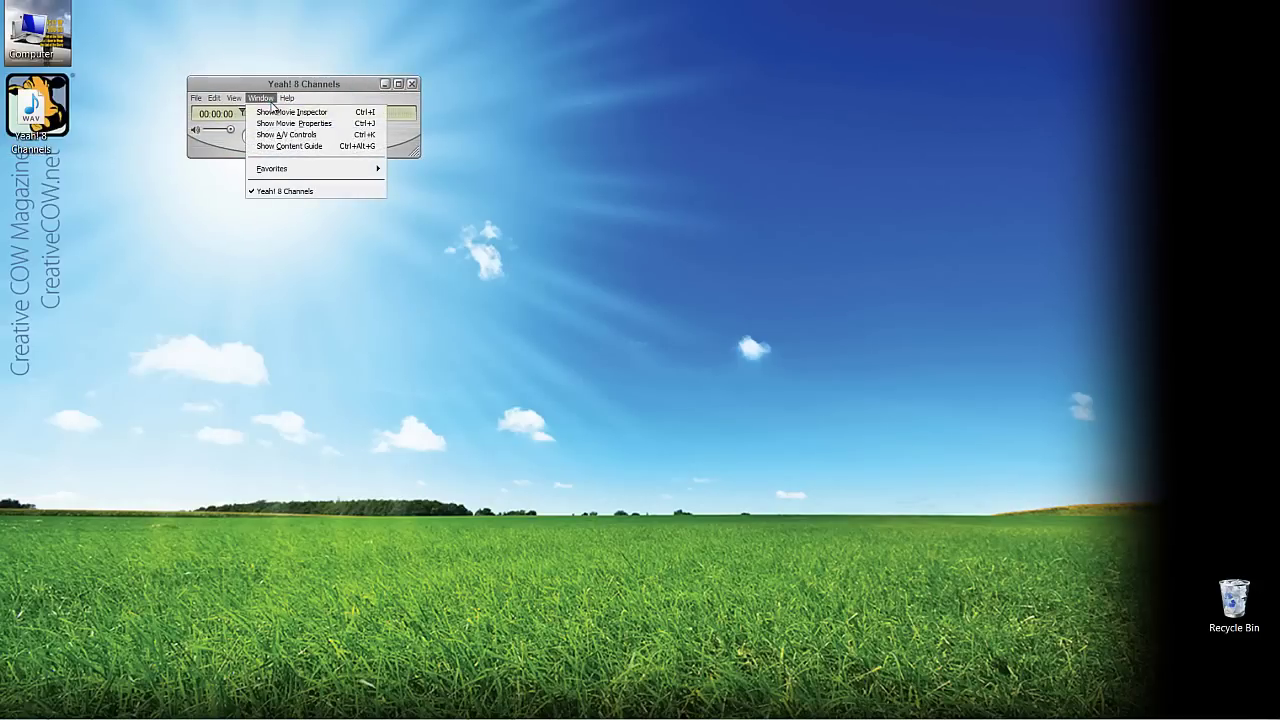
click(277, 124)
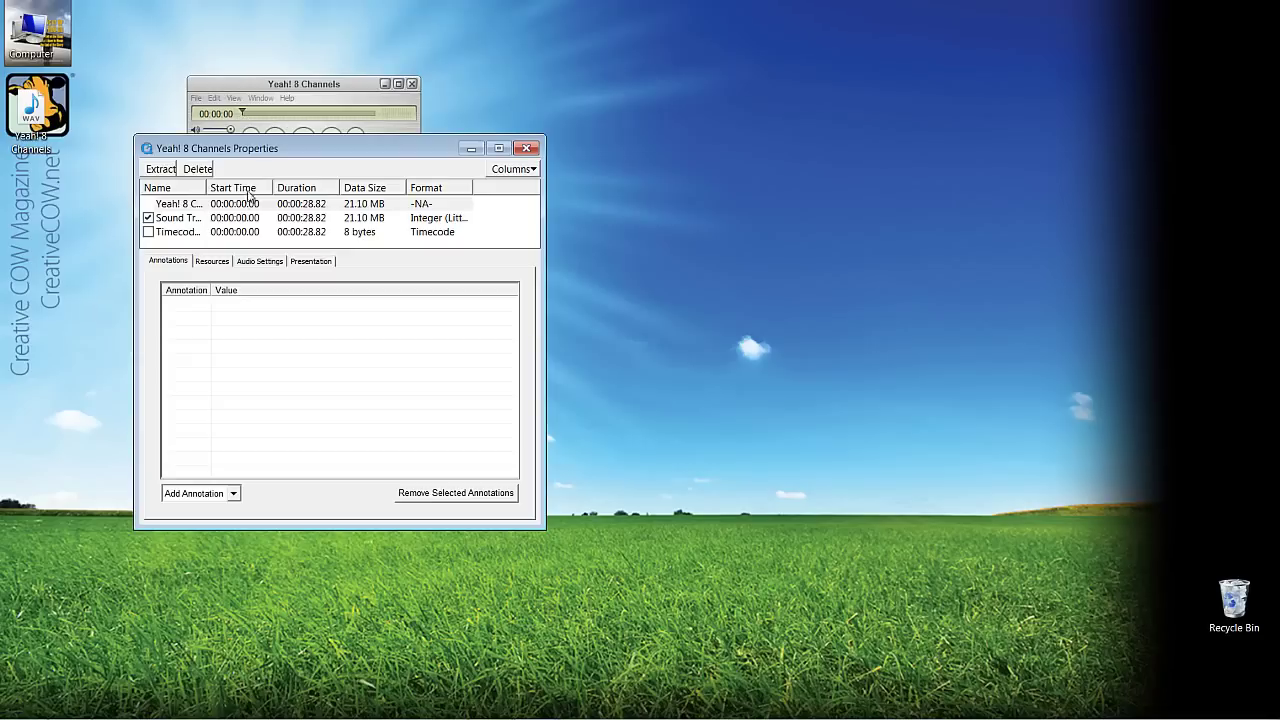
click(176, 220)
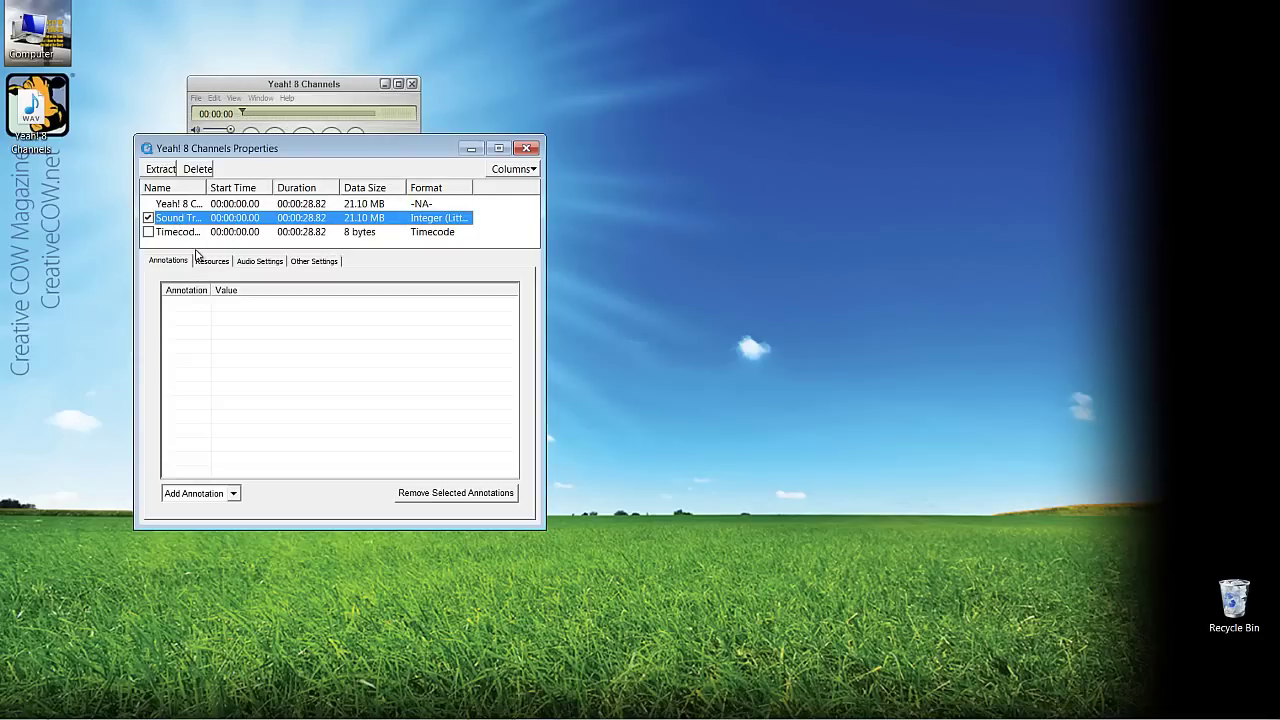
click(253, 264)
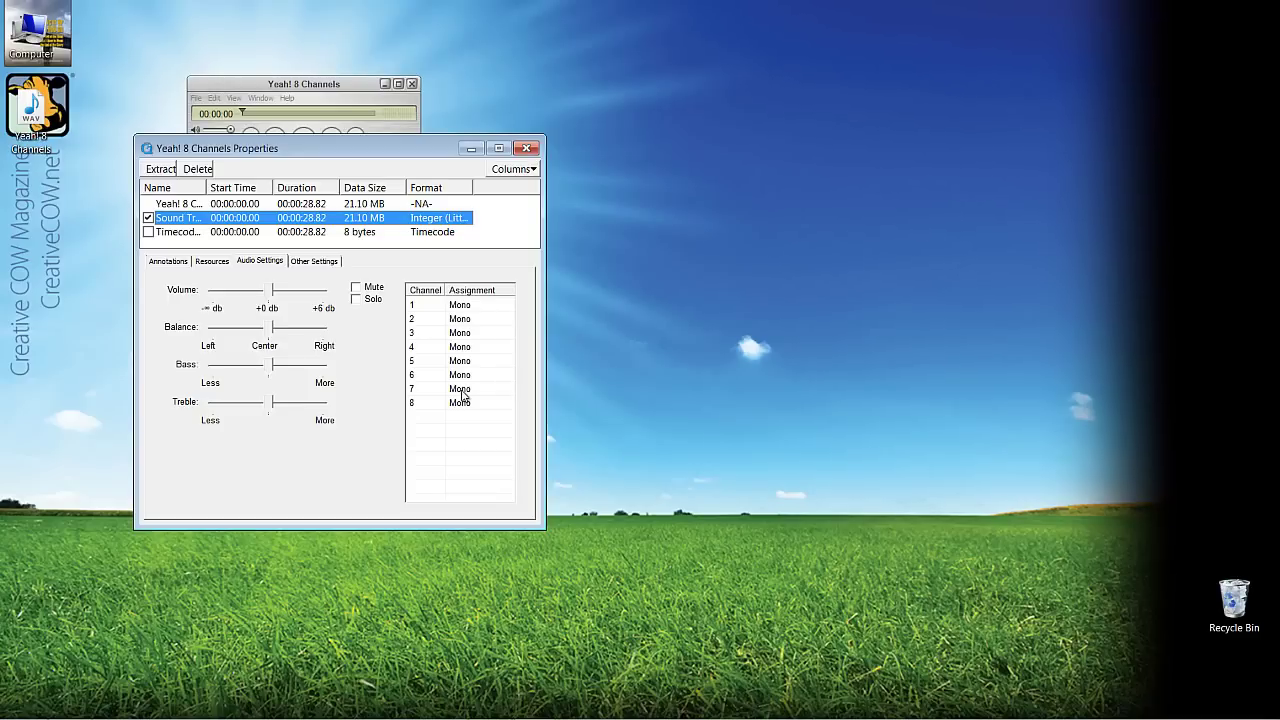
click(526, 148)
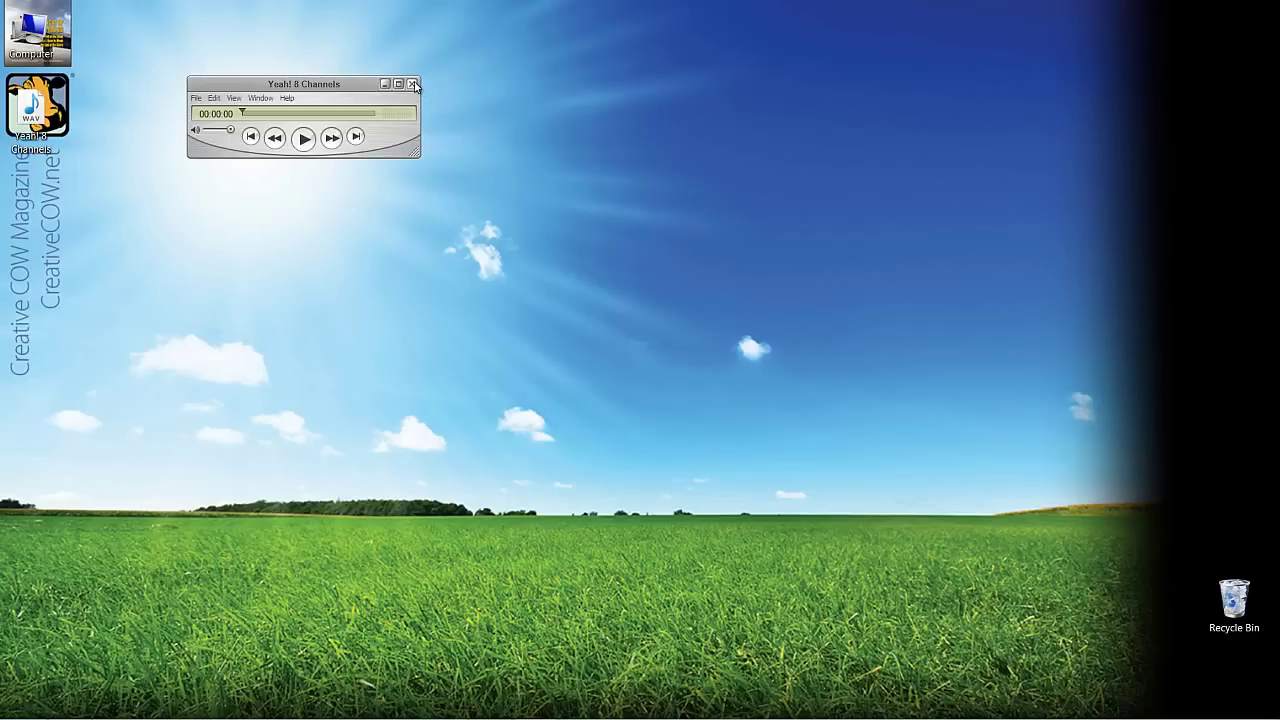
Close the QuickTime Player window, return to Avid Symphony and load Untitled Sequence.04 into the record side of the timeline
click(413, 84)
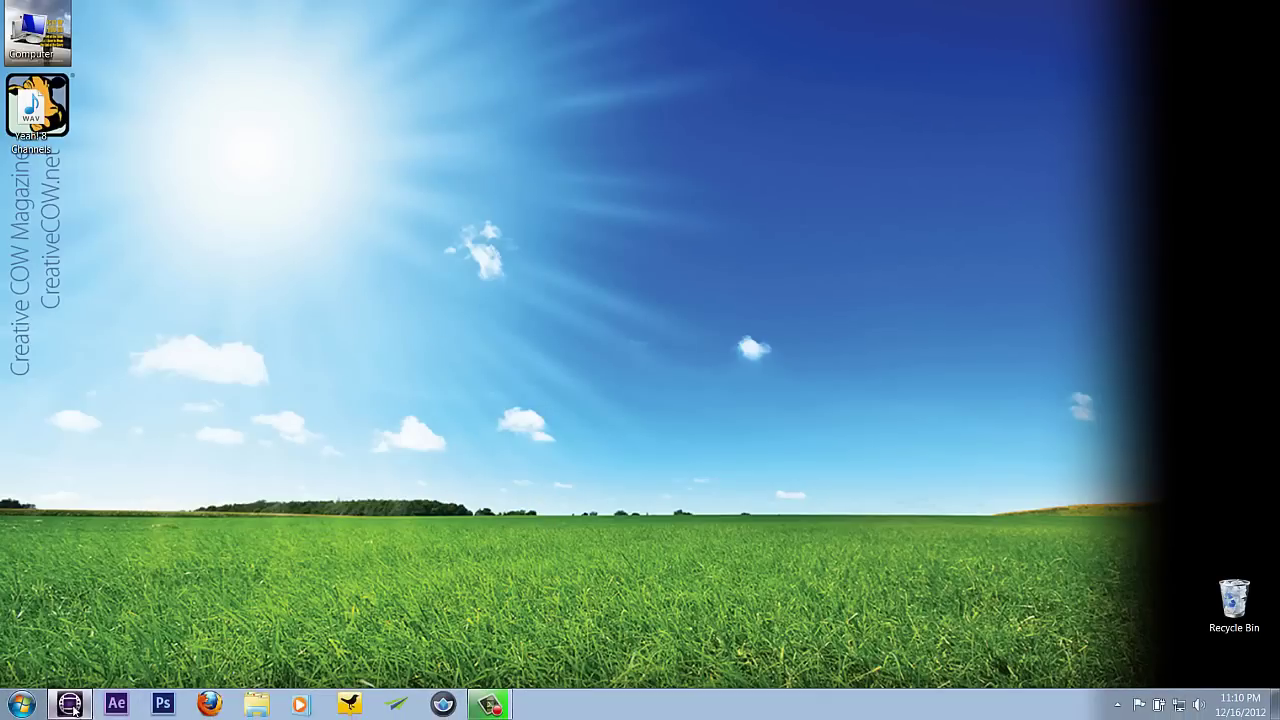
click(70, 705)
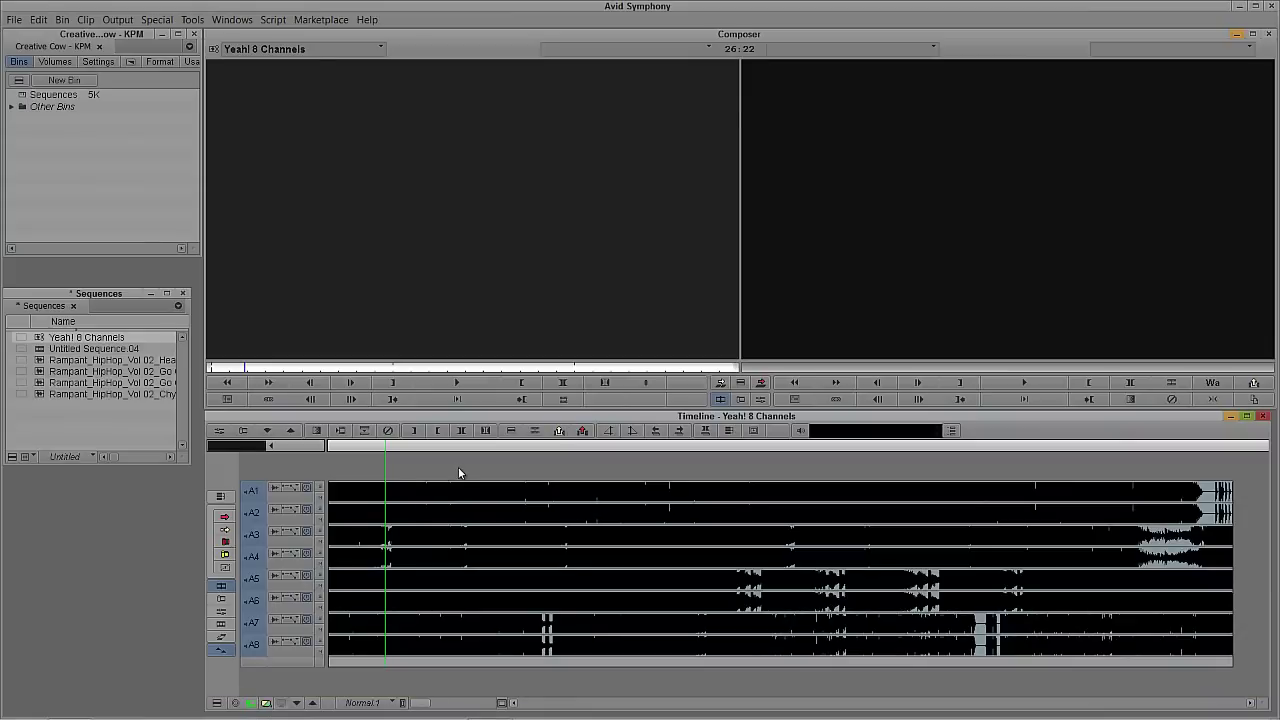
click(249, 704)
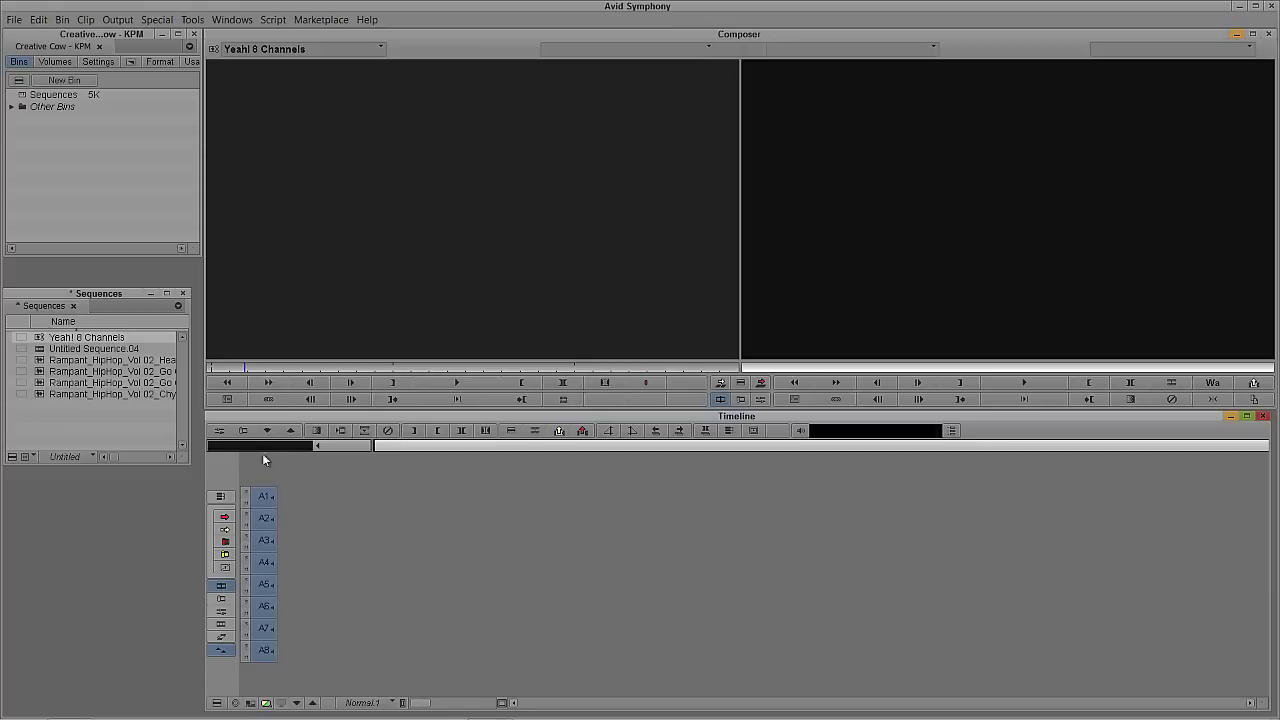
double_click(42, 350)
Delete the Yeah! 8 Channels master clip from the Sequences bin
click(40, 340)
key(Delete)
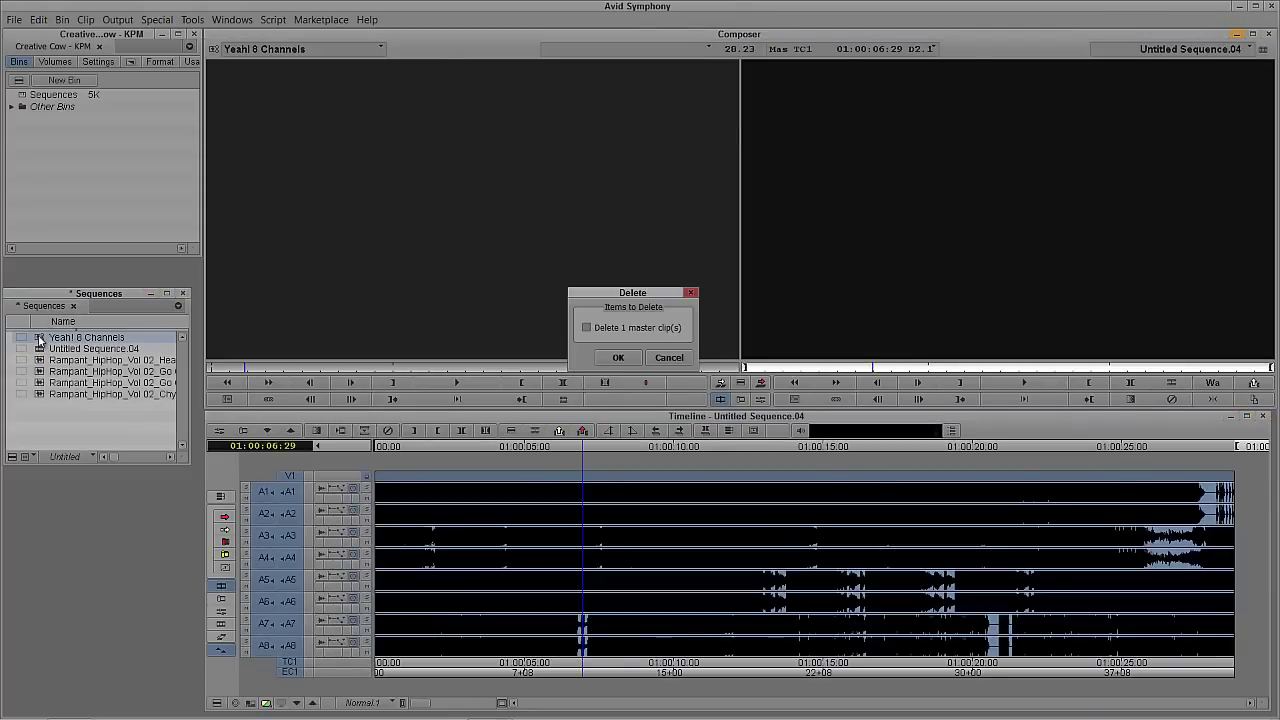
click(617, 358)
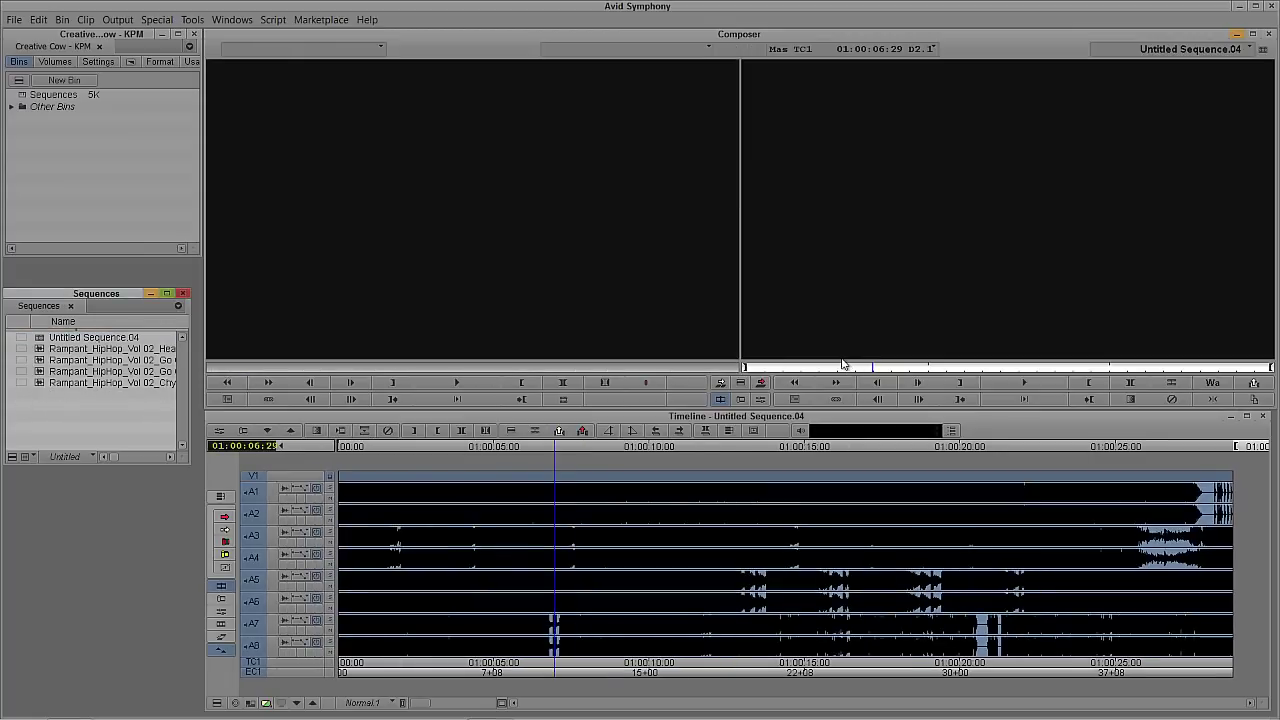
Create a new title in the Title Tool with the text "AUDIO IS AWESOME!"
click(886, 236)
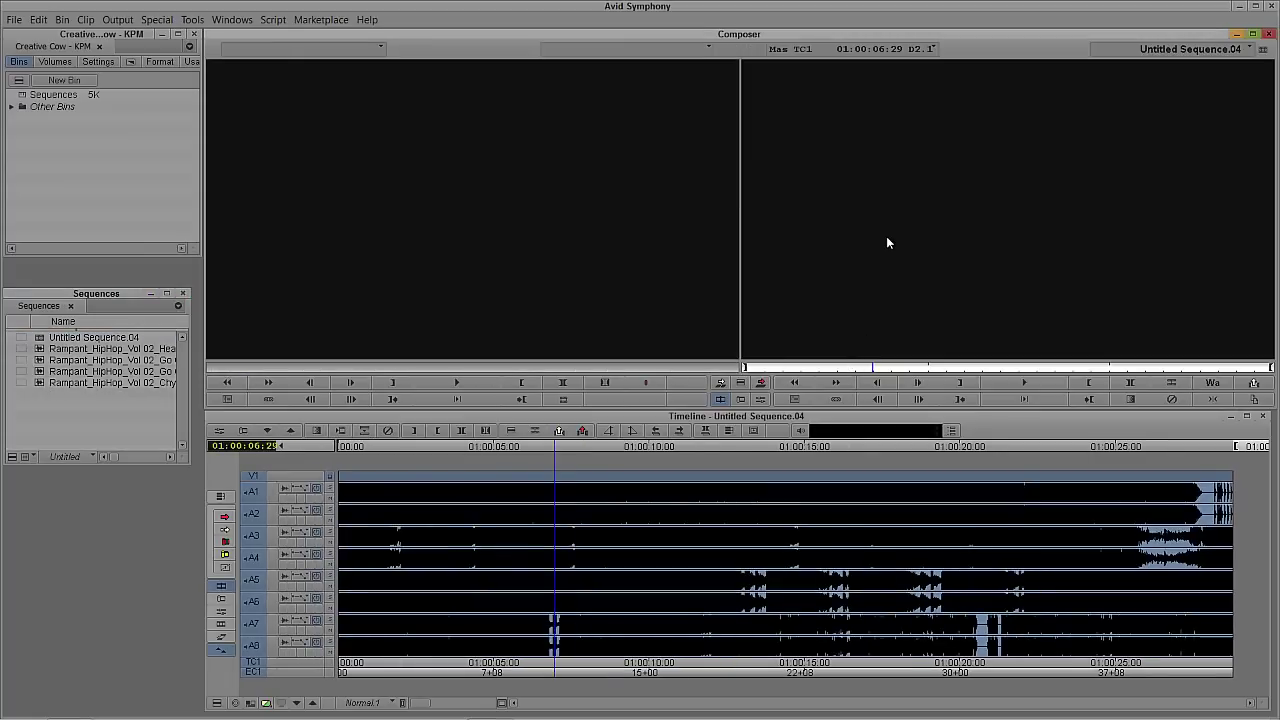
click(663, 488)
click(897, 246)
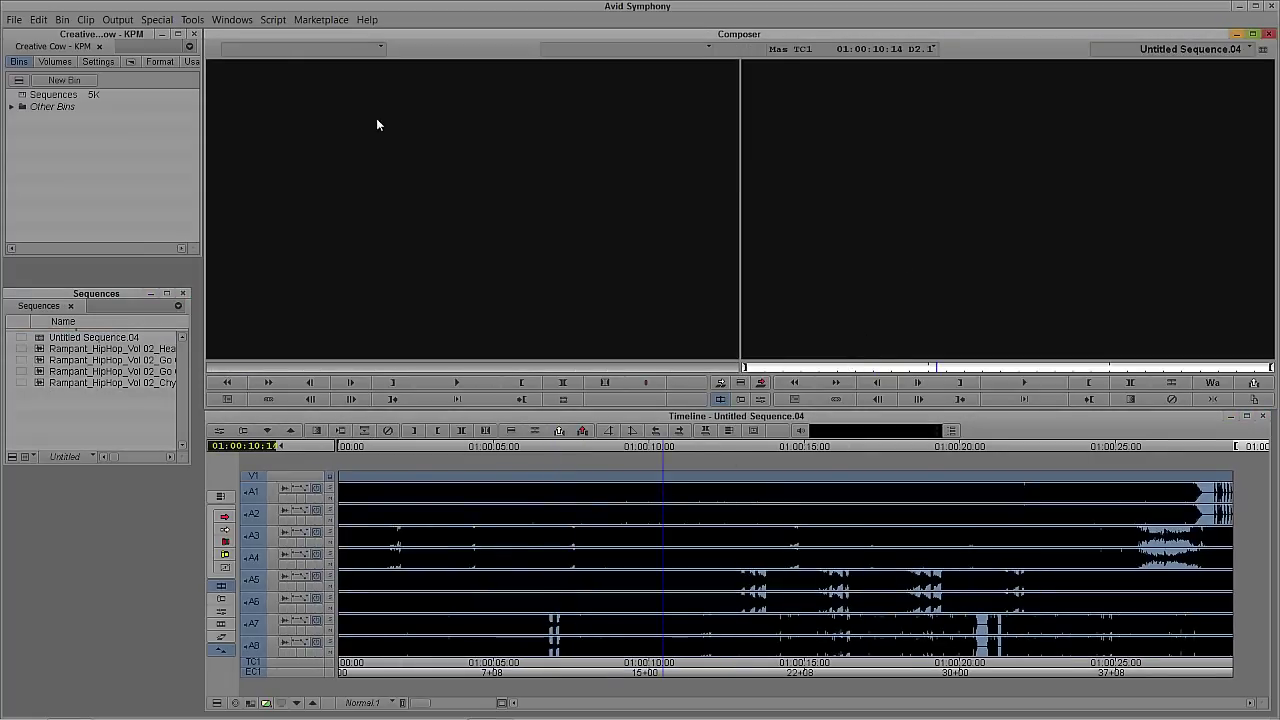
click(86, 19)
click(103, 92)
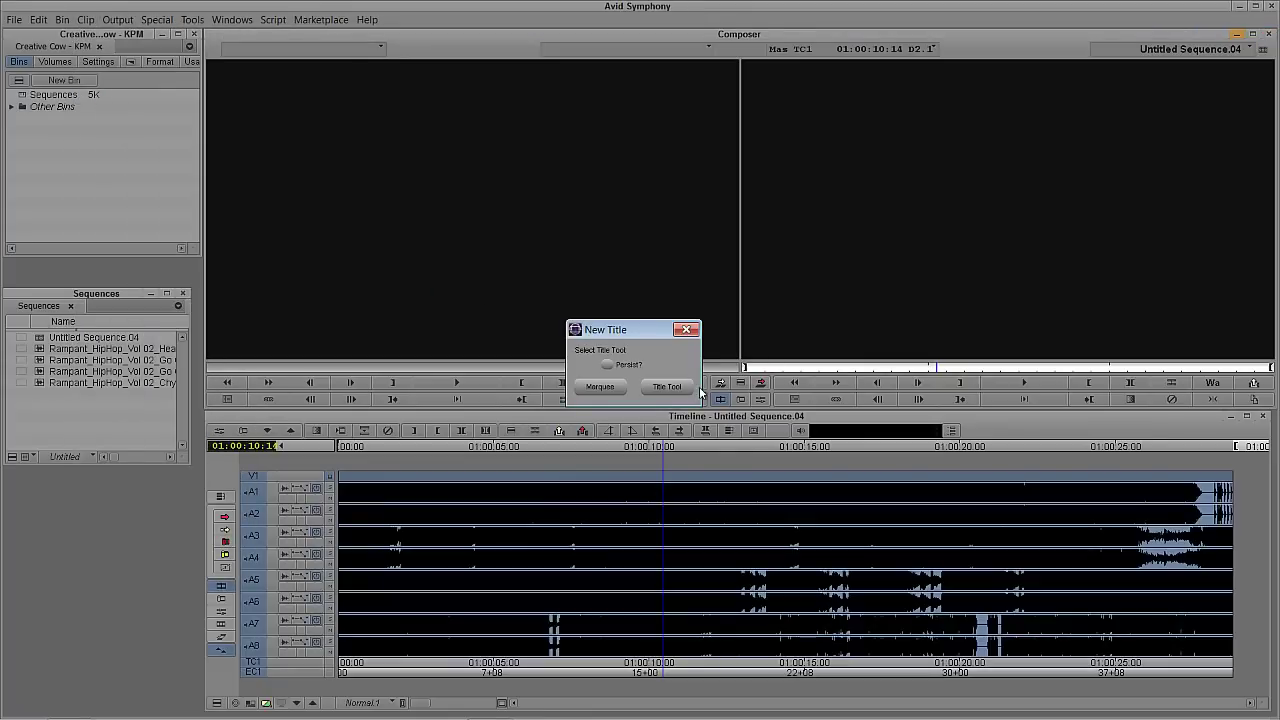
click(667, 387)
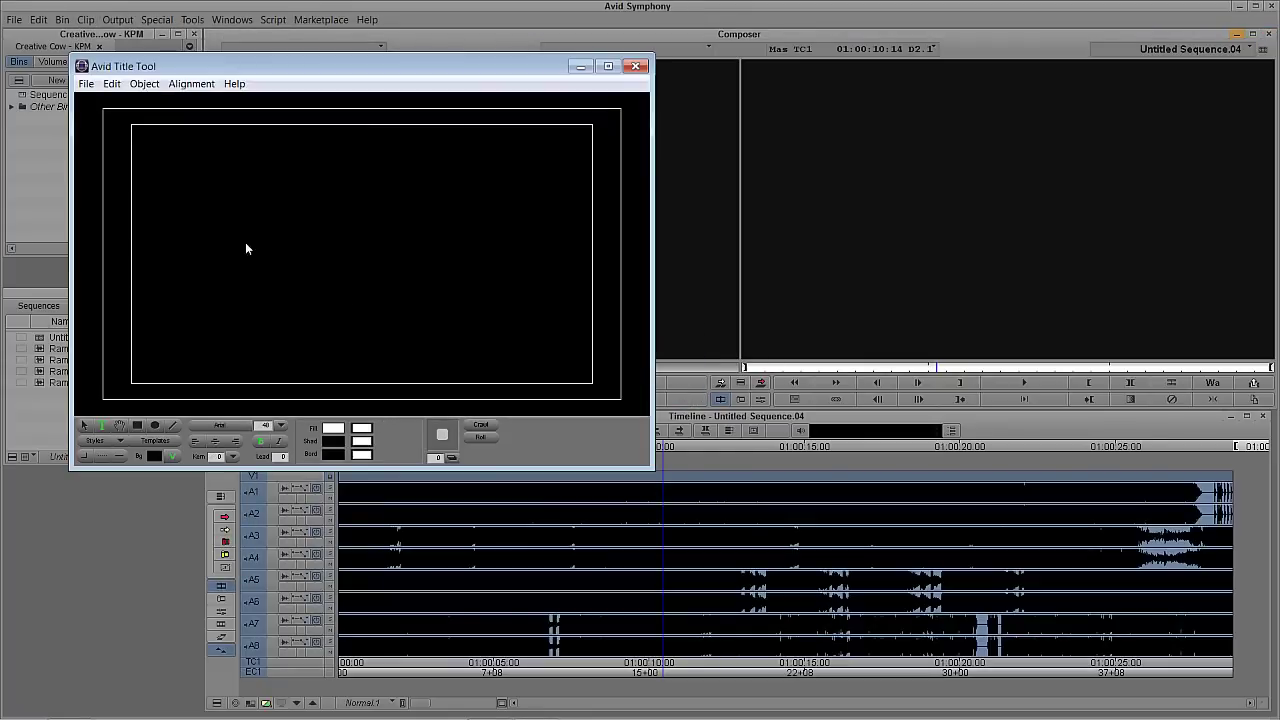
key(Caps_Lock)
text(AUDIO IS)
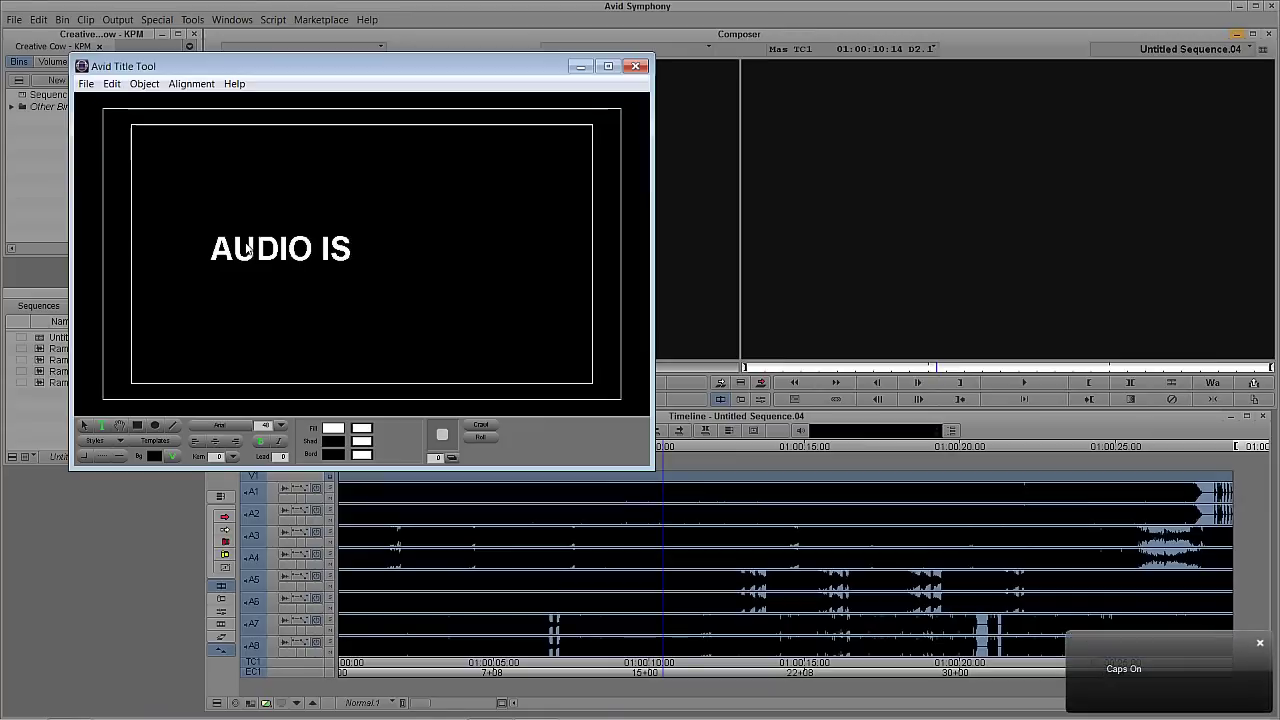
text( AWESOME!)
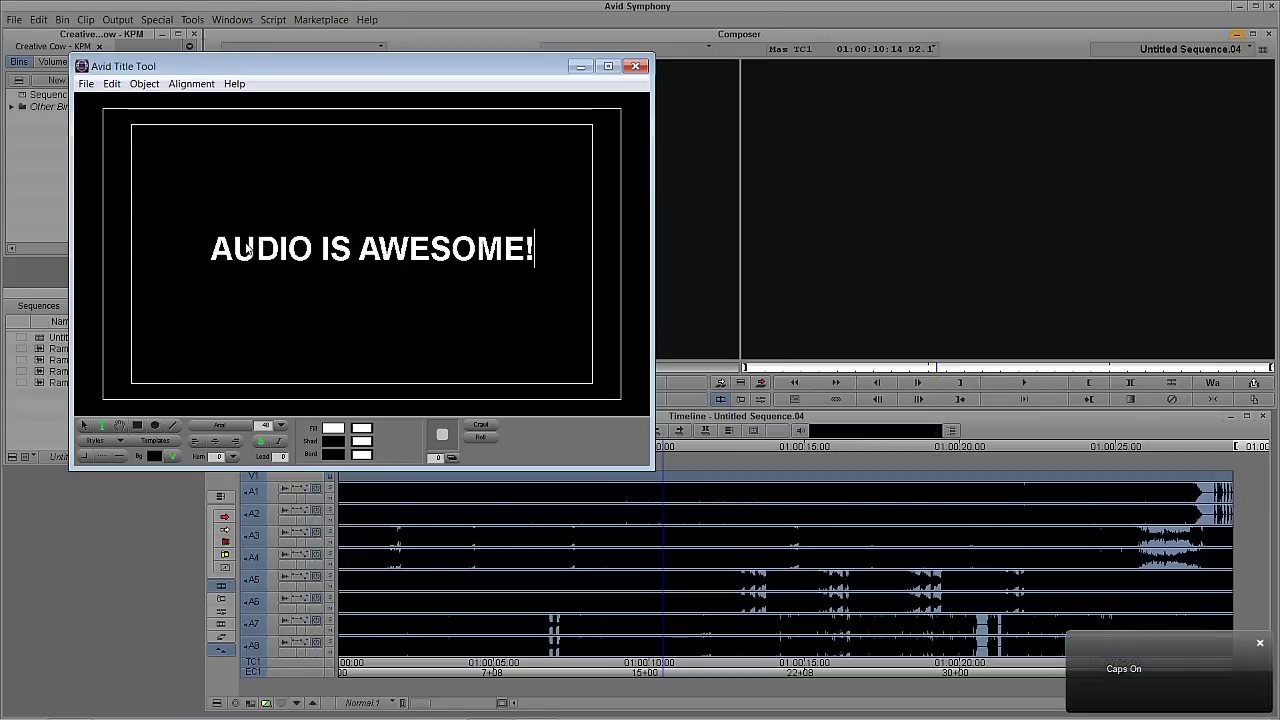
Set the title text's font to Impact and widen its text box so the words fit on one line
click(84, 425)
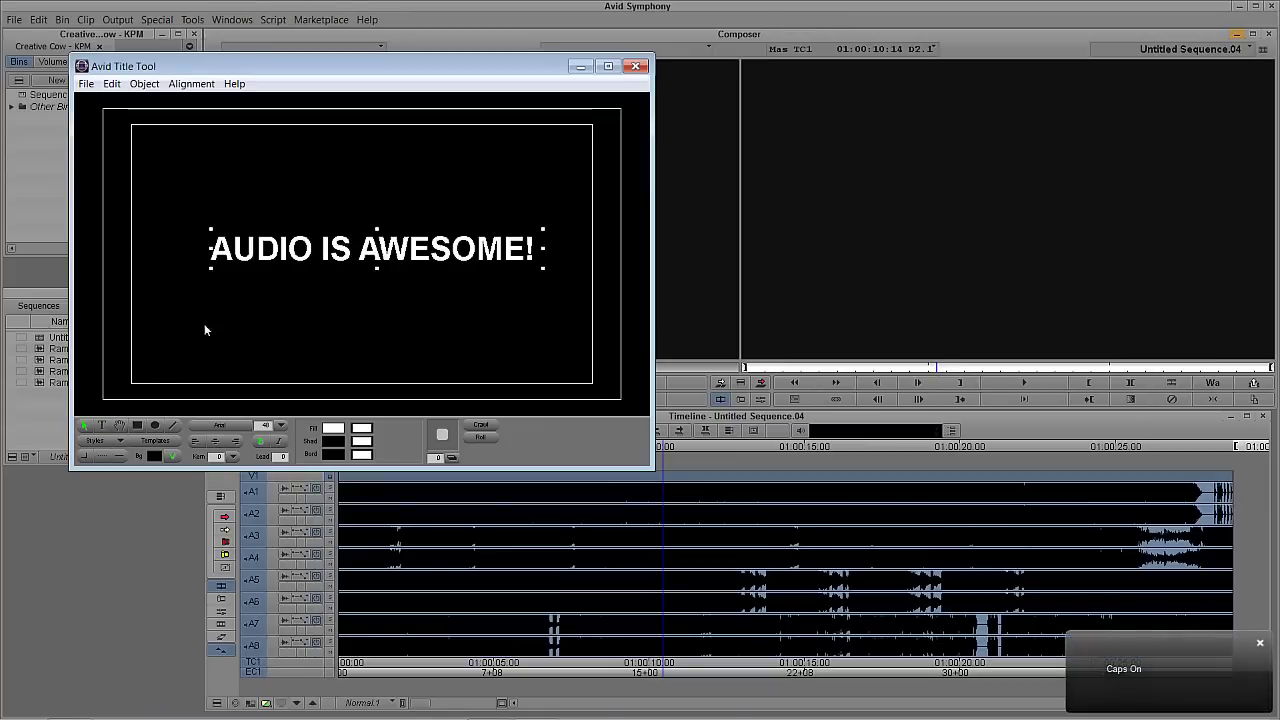
click(237, 428)
scroll(228, 380, down, 5)
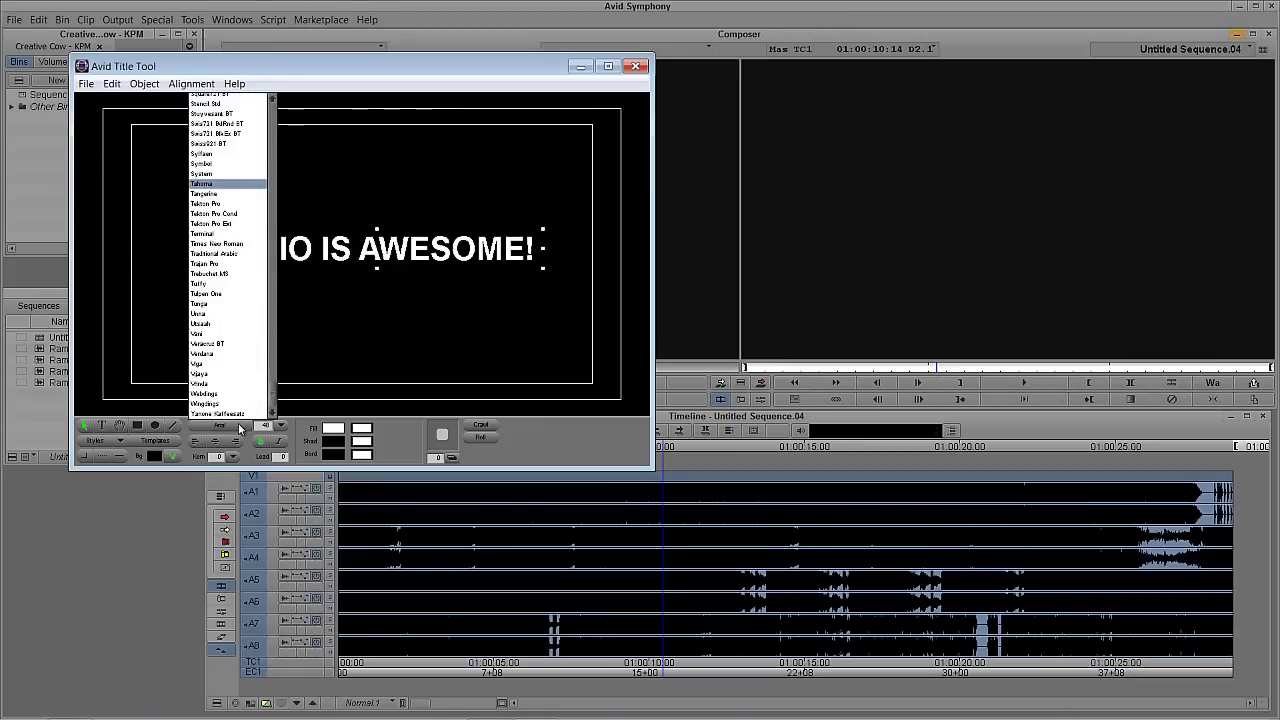
click(215, 410)
click(212, 430)
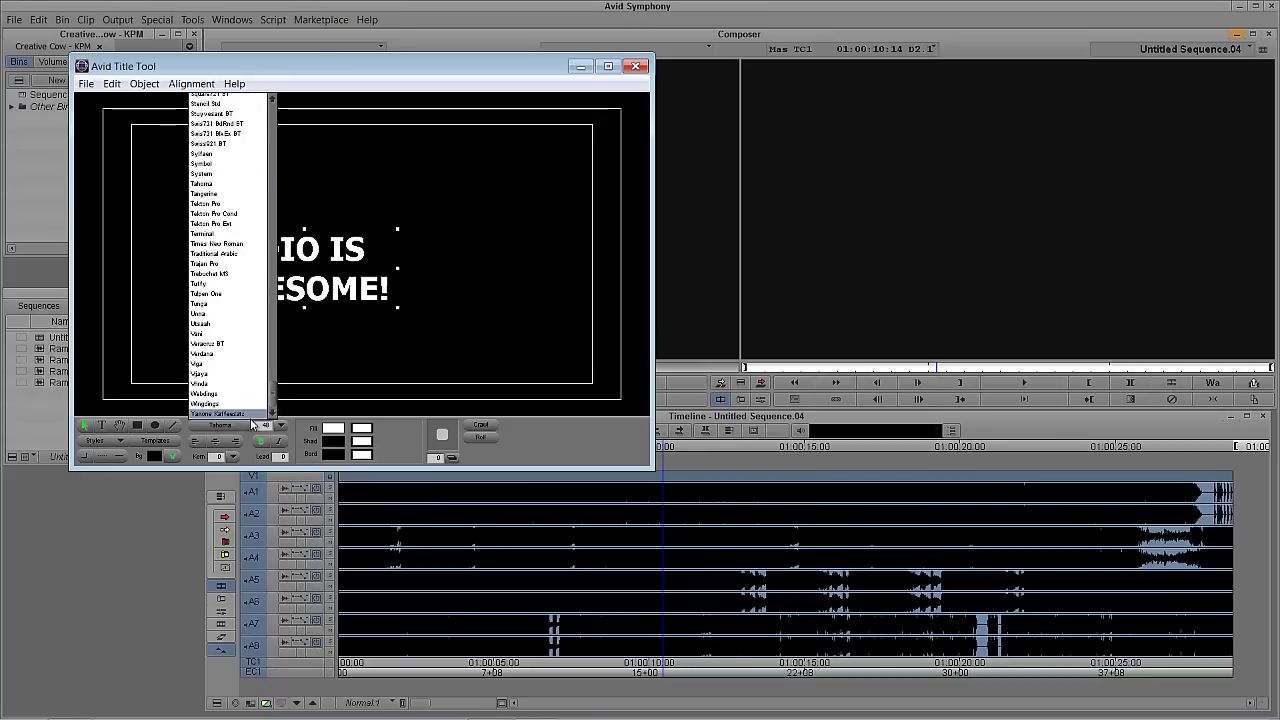
key(Return)
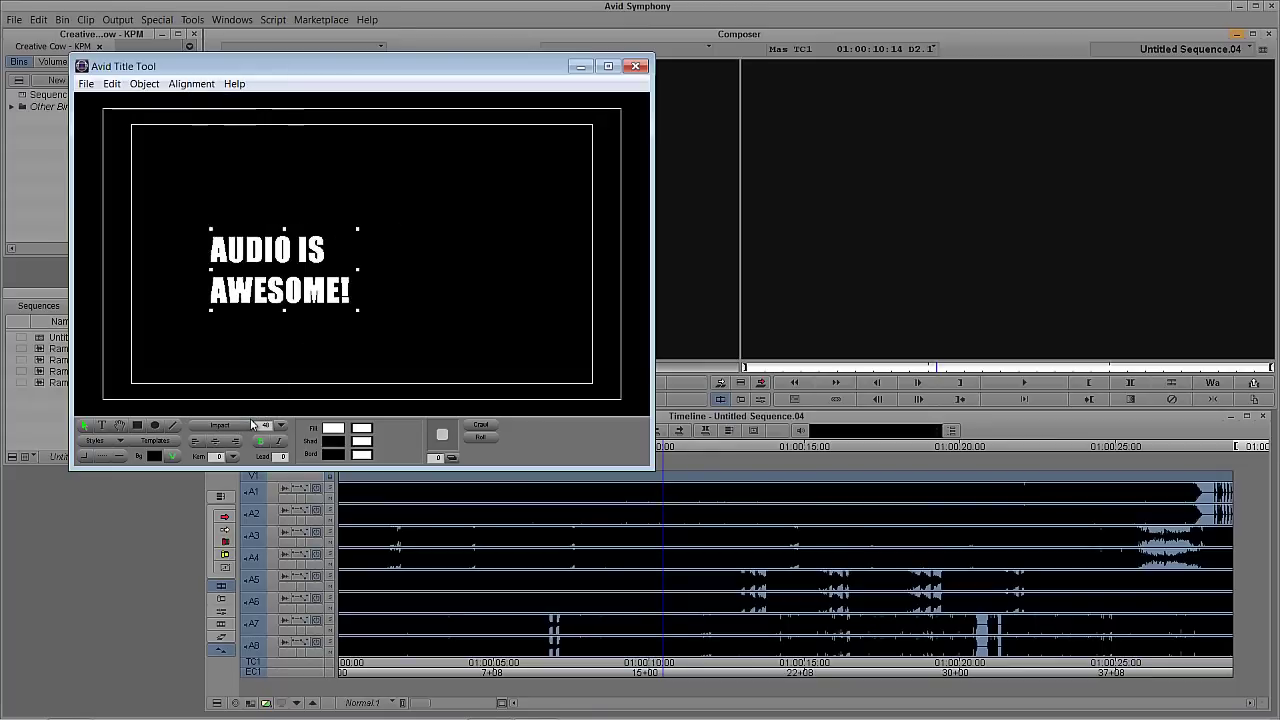
drag(358, 273, 548, 270)
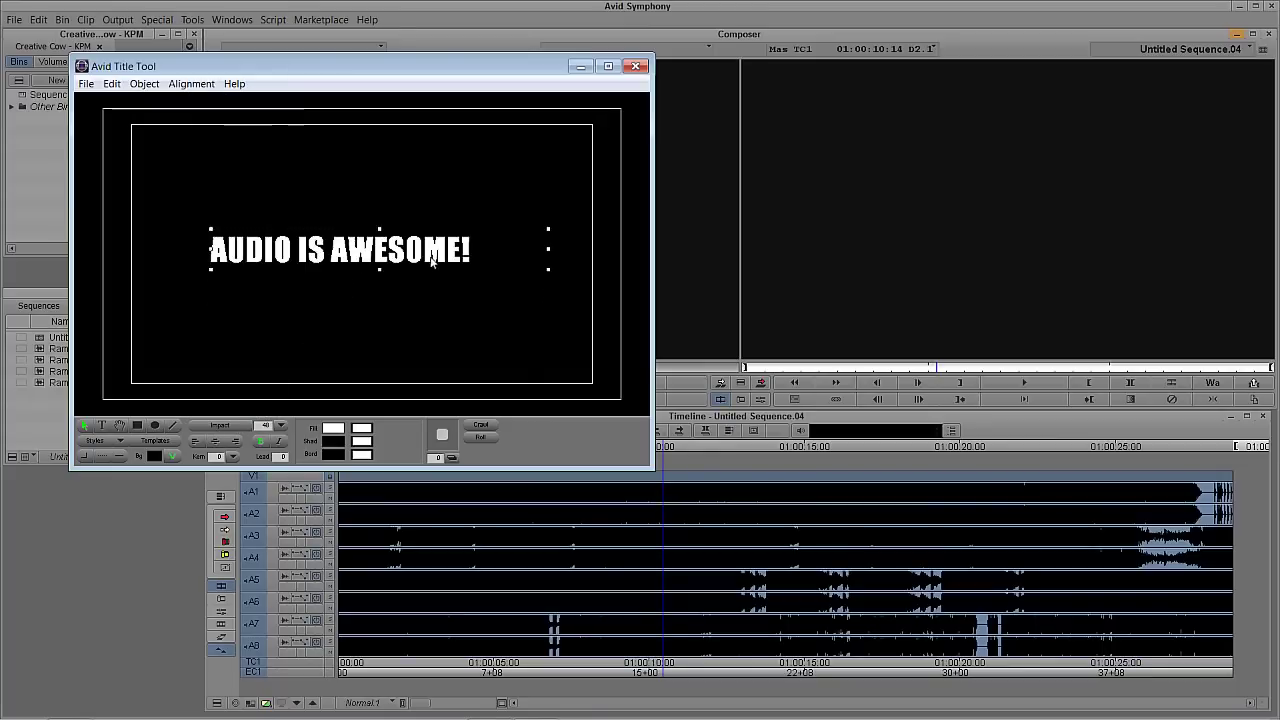
Save the title as "aUDIO IS aWESOME" in the Sequences bin and close the Title Tool
click(86, 84)
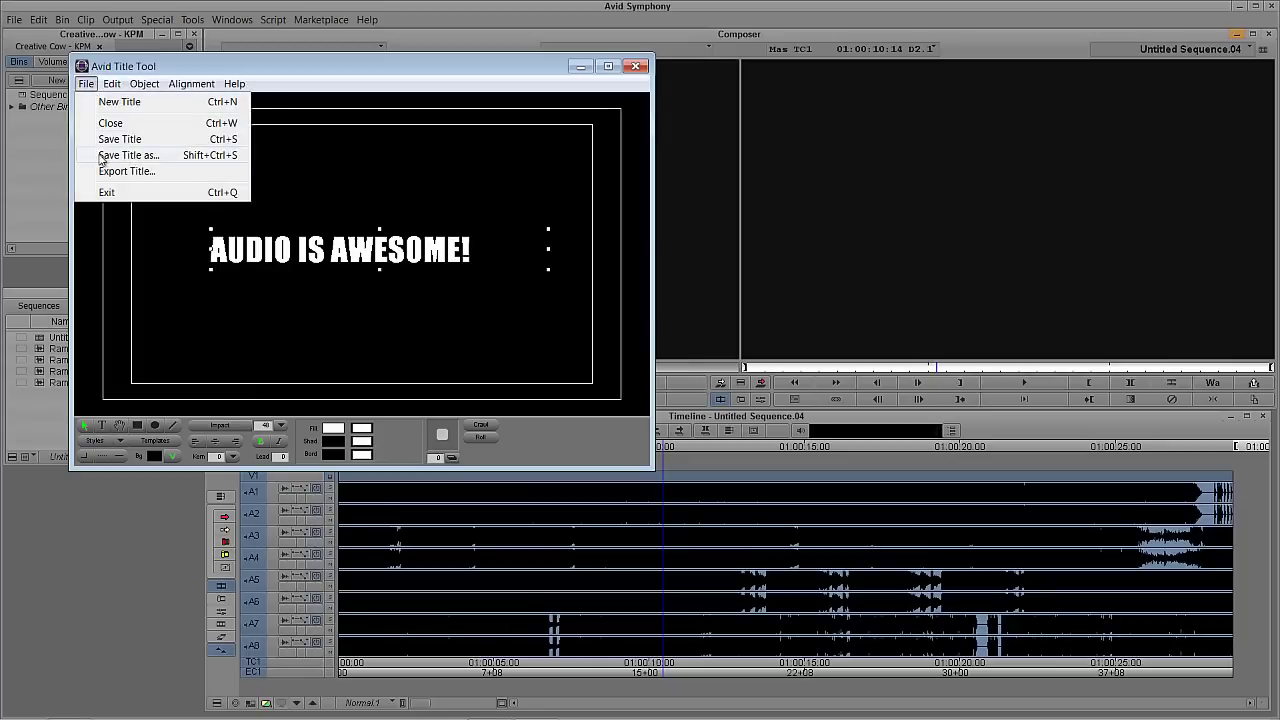
click(104, 151)
text(aUDIO IS aU)
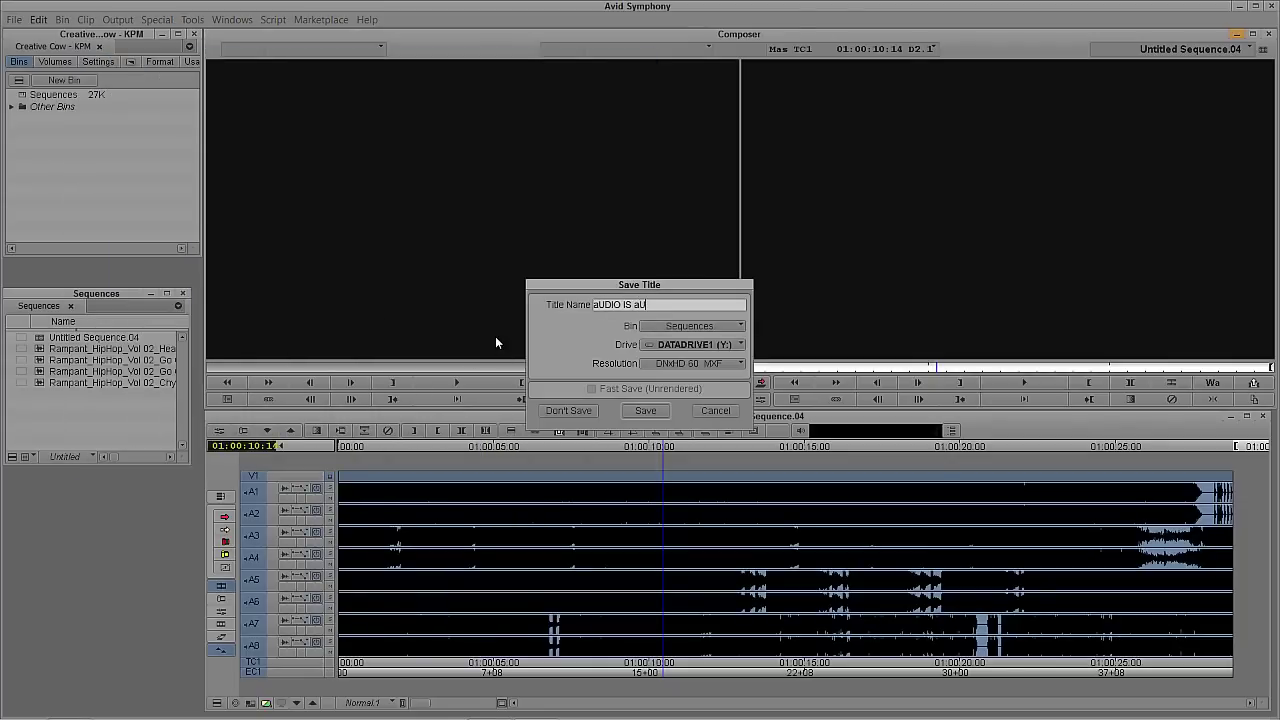
key(BackSpace)
text(WESOME)
click(645, 410)
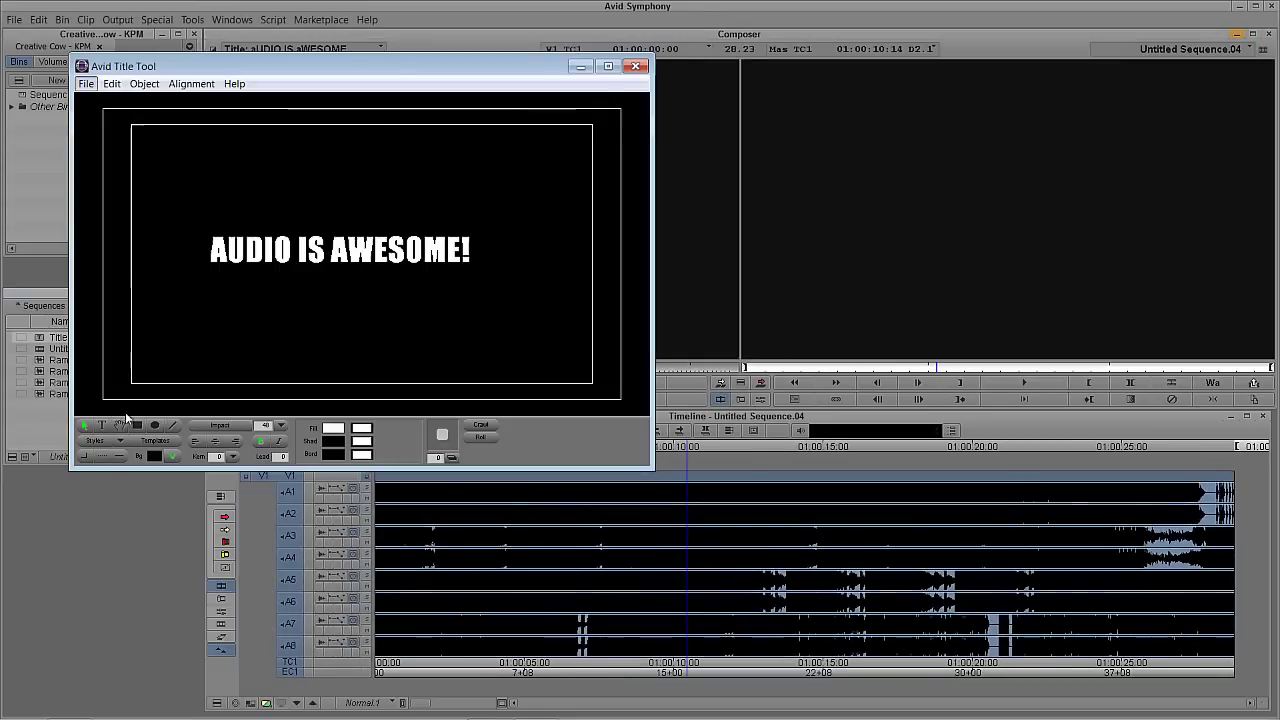
key(Caps_Lock)
click(635, 66)
Overwrite the title onto track V1 across the whole sequence and check the picture at several points in the timeline
click(306, 368)
click(481, 587)
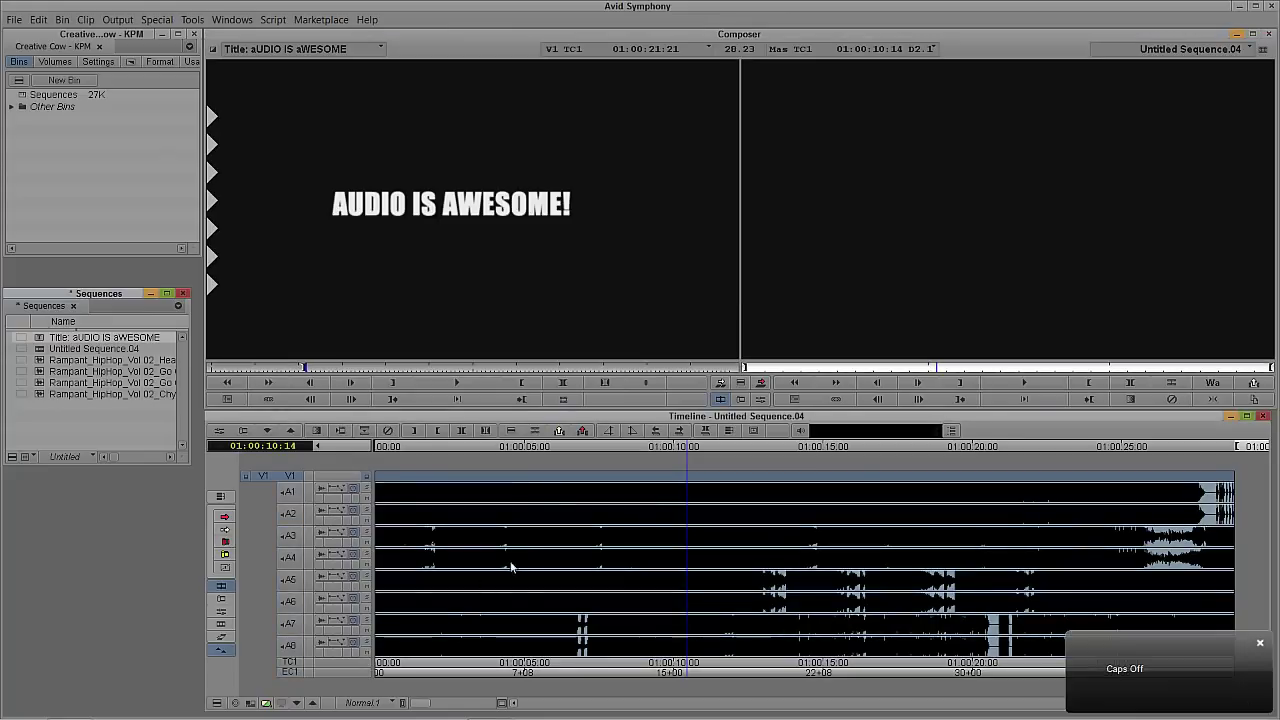
key(b)
click(887, 497)
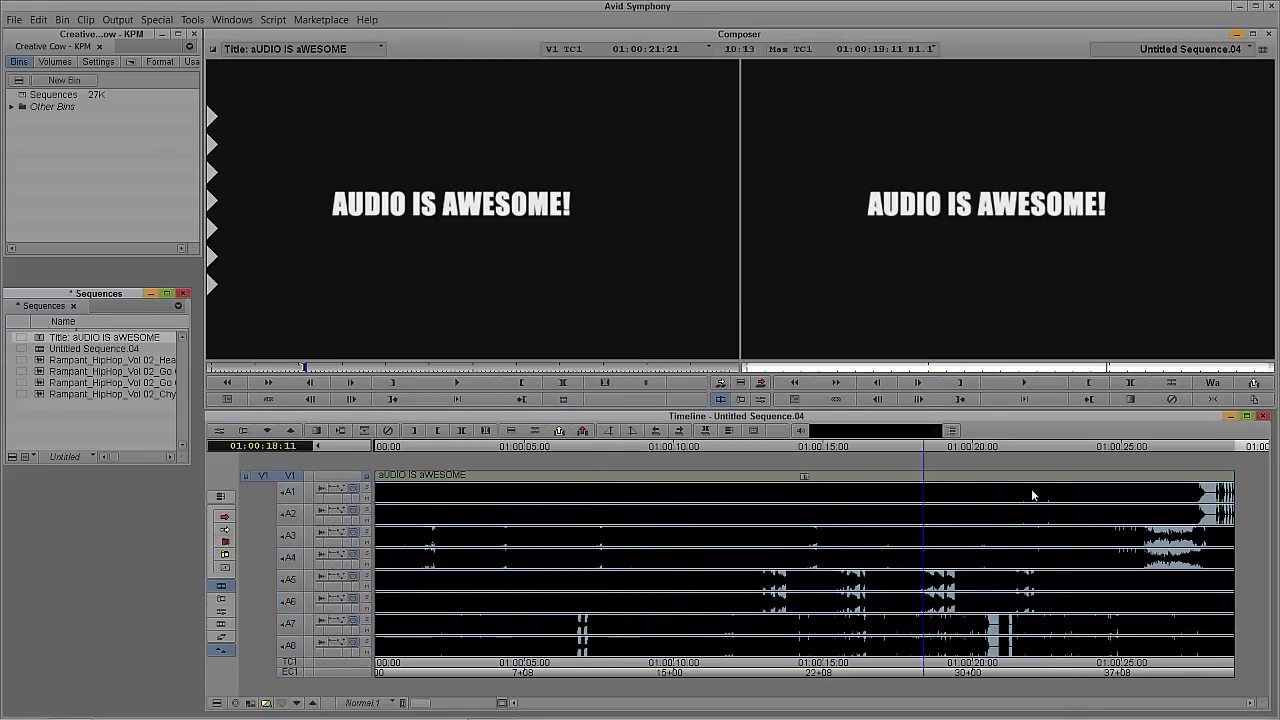
click(769, 530)
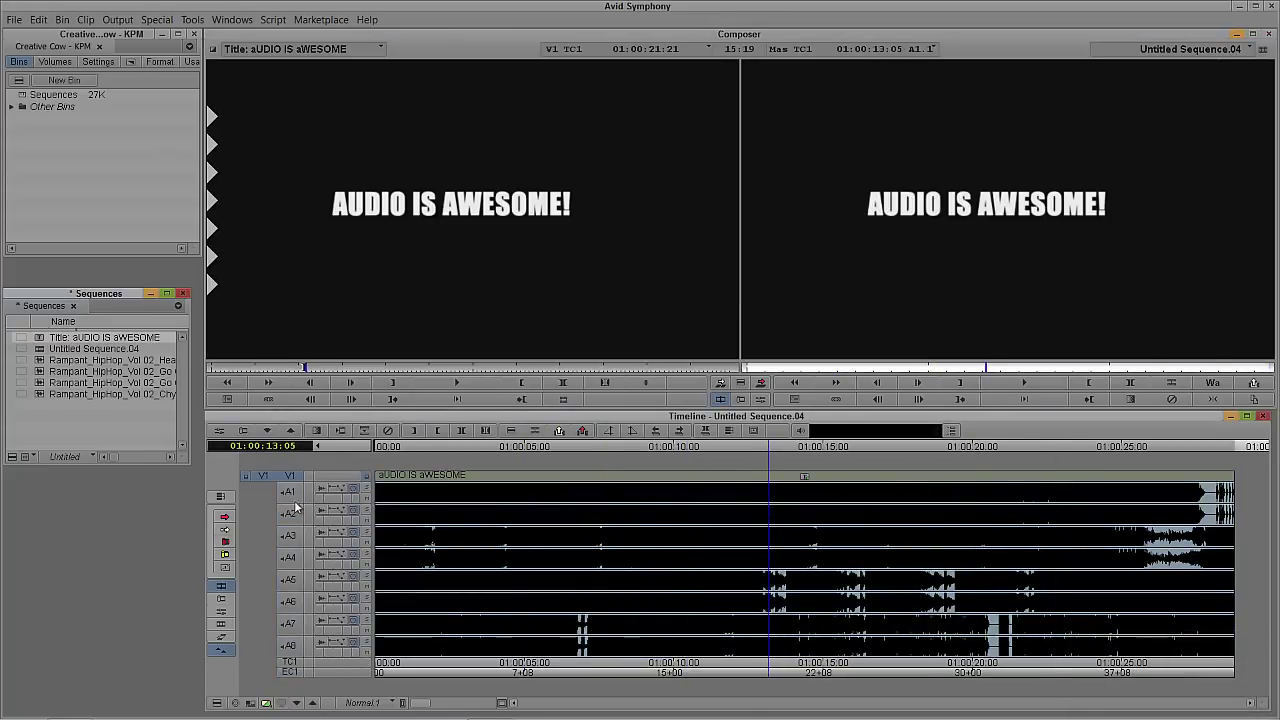
click(540, 575)
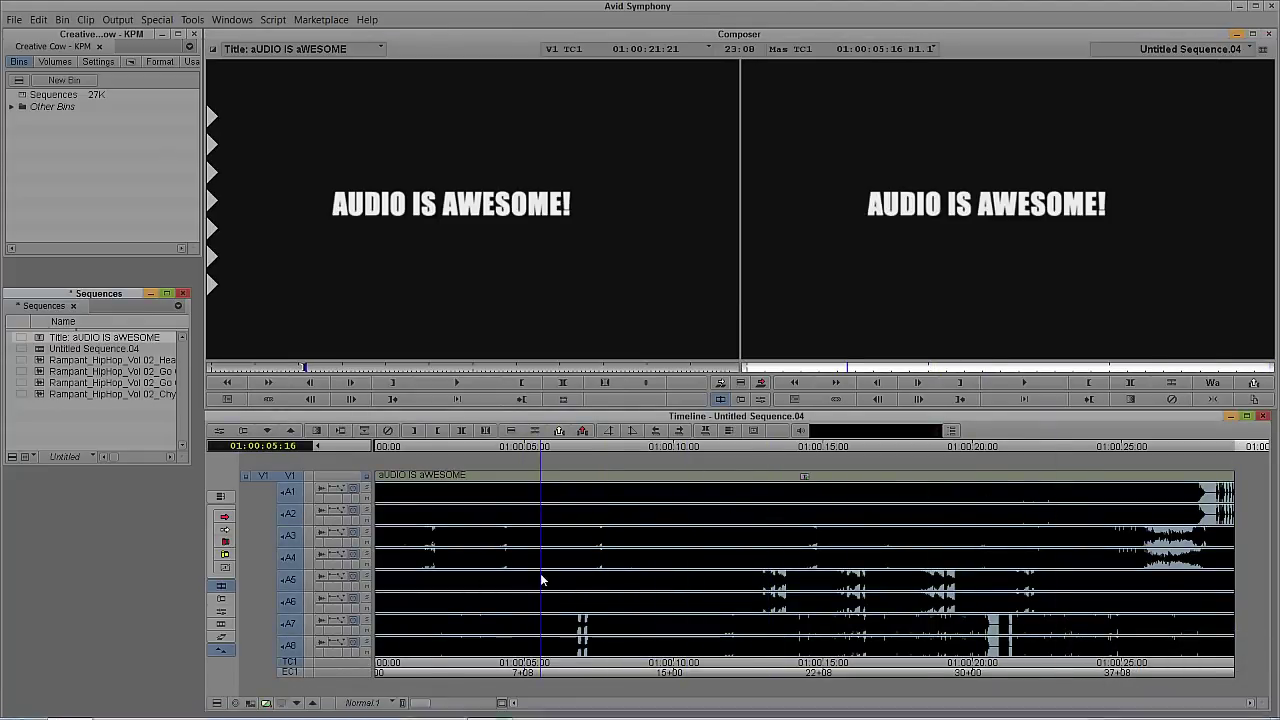
Mark the whole sequence, set its export format to QuickTime Movie and review the audio and video format options
key(t)
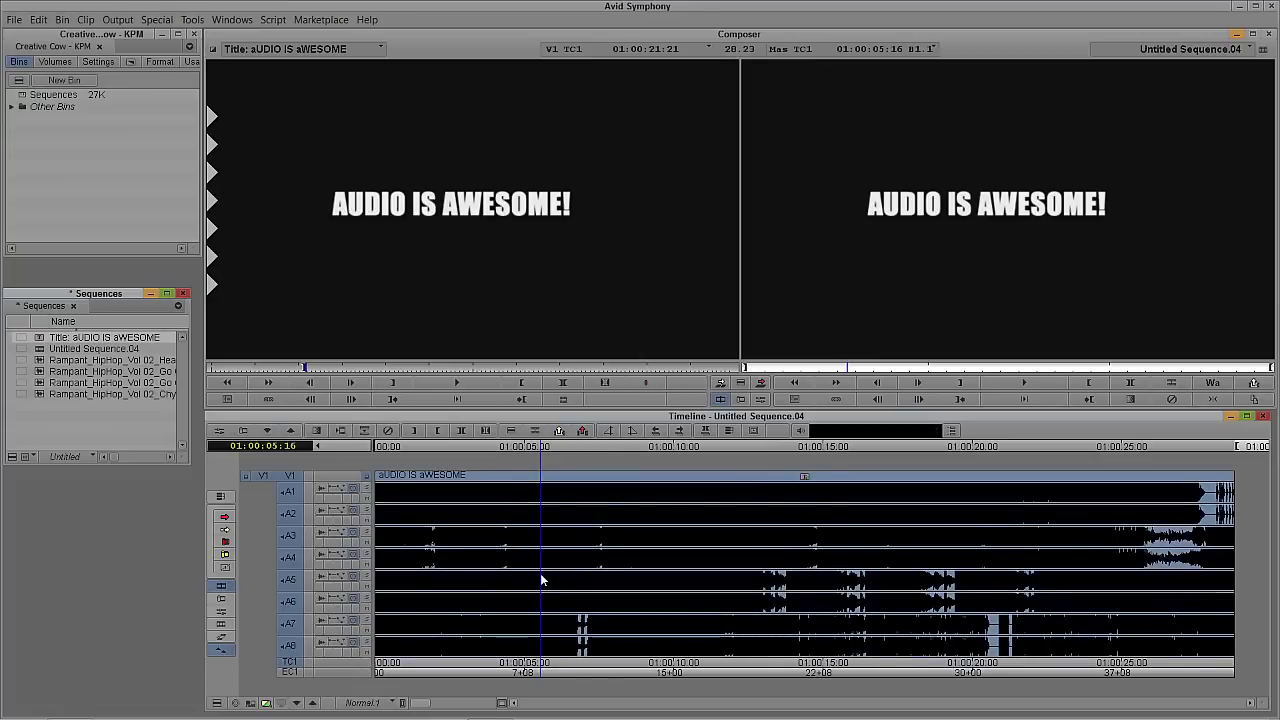
right_click(769, 279)
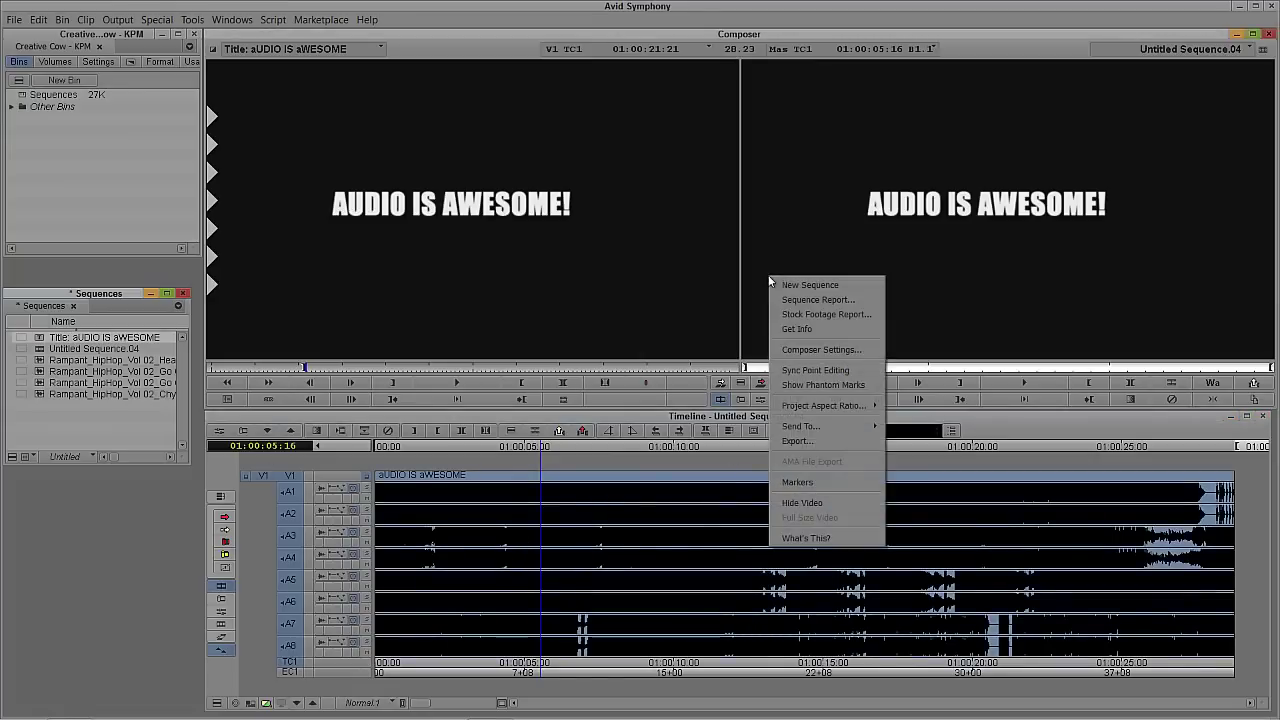
click(787, 443)
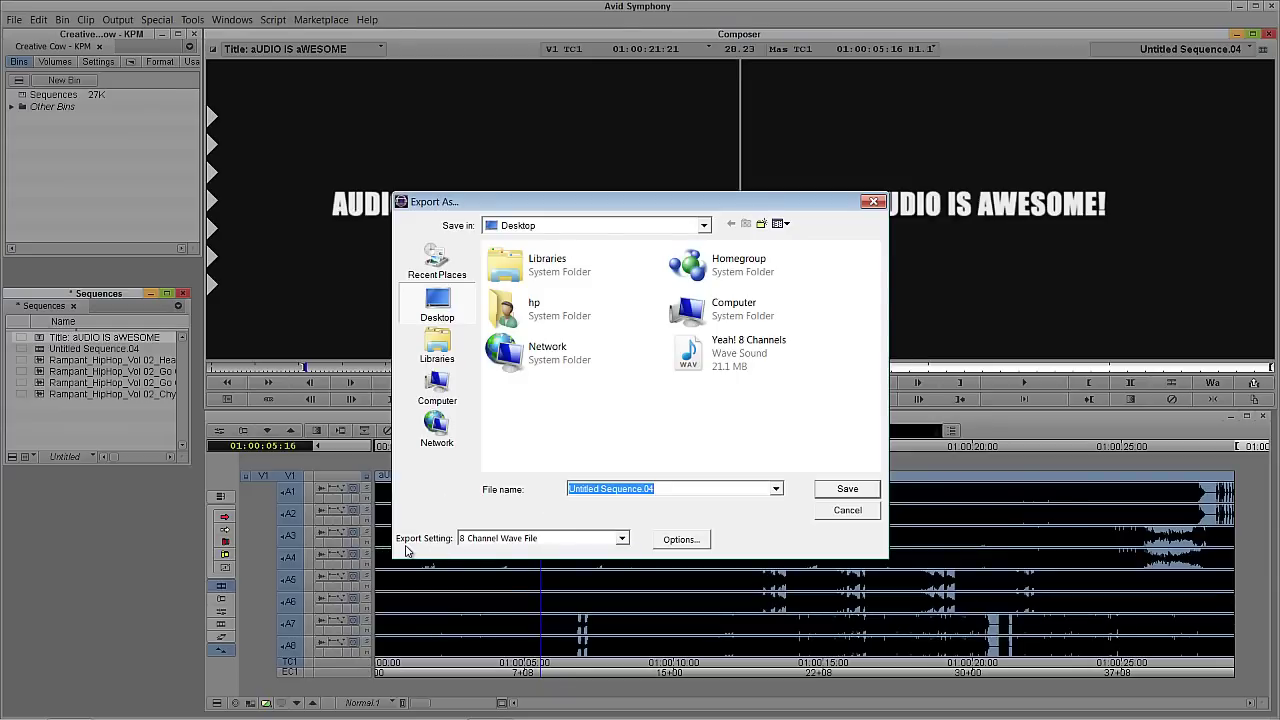
click(686, 539)
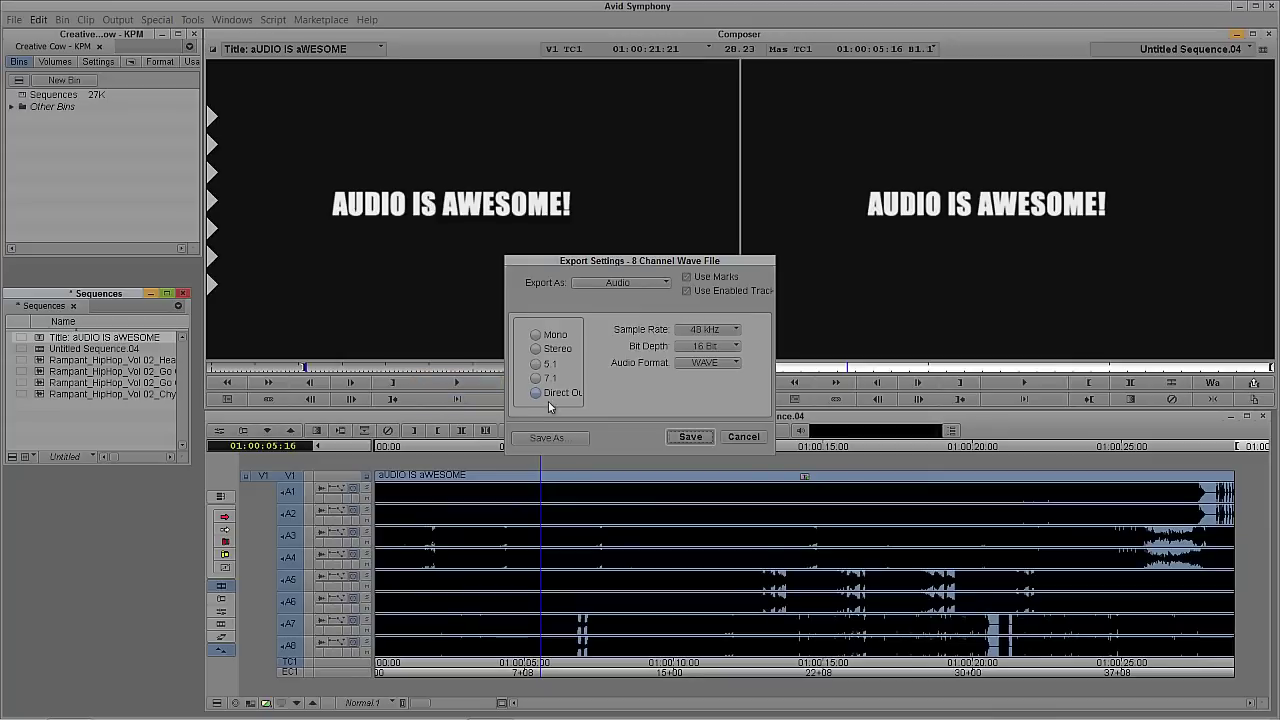
click(612, 284)
click(618, 362)
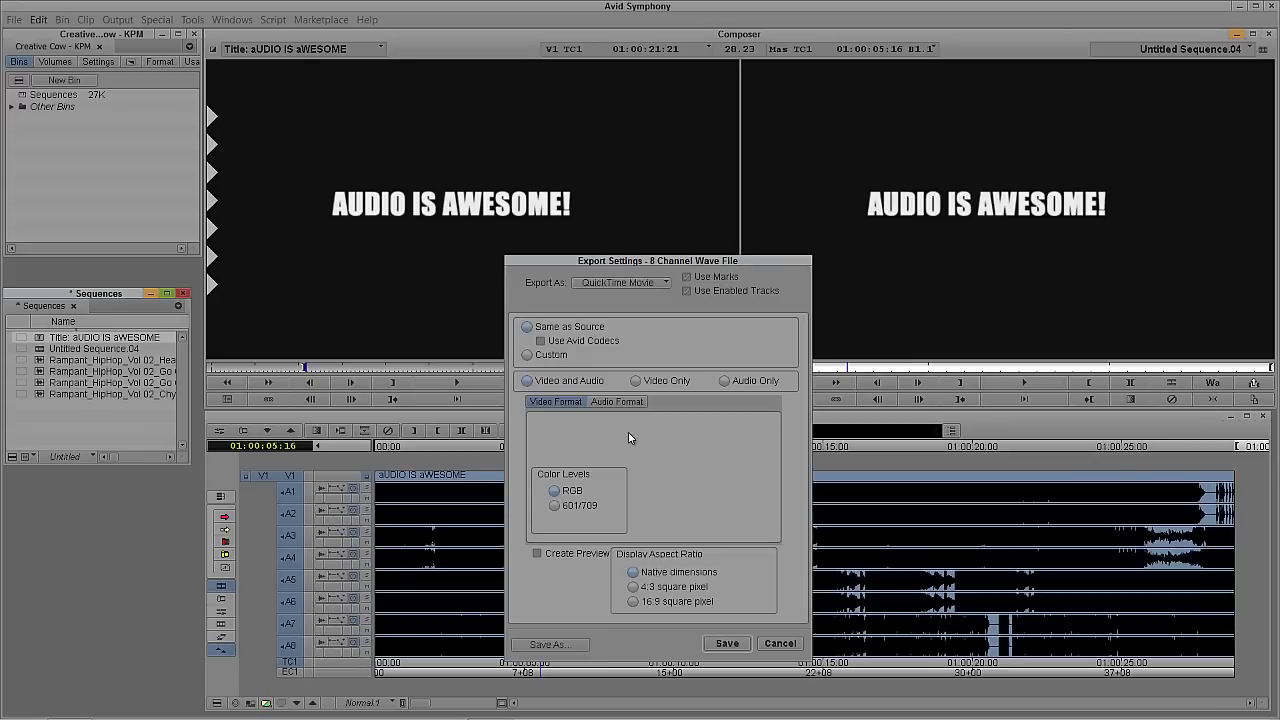
click(612, 404)
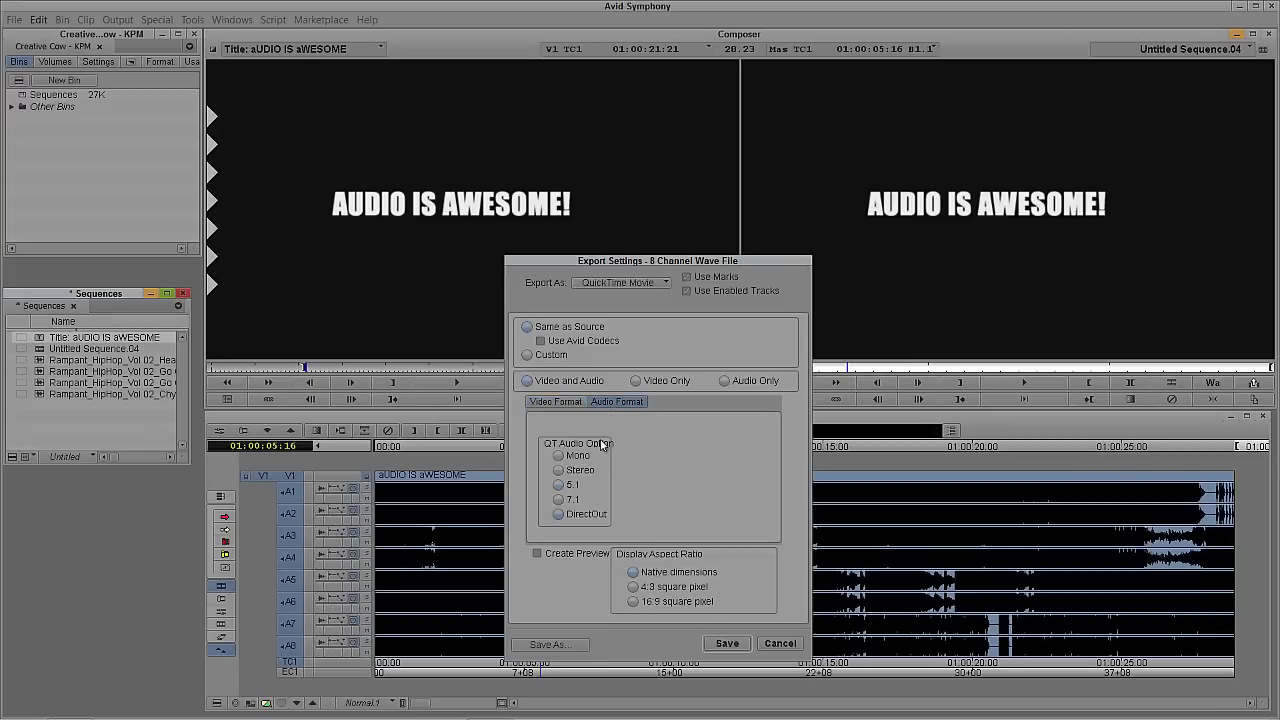
click(553, 402)
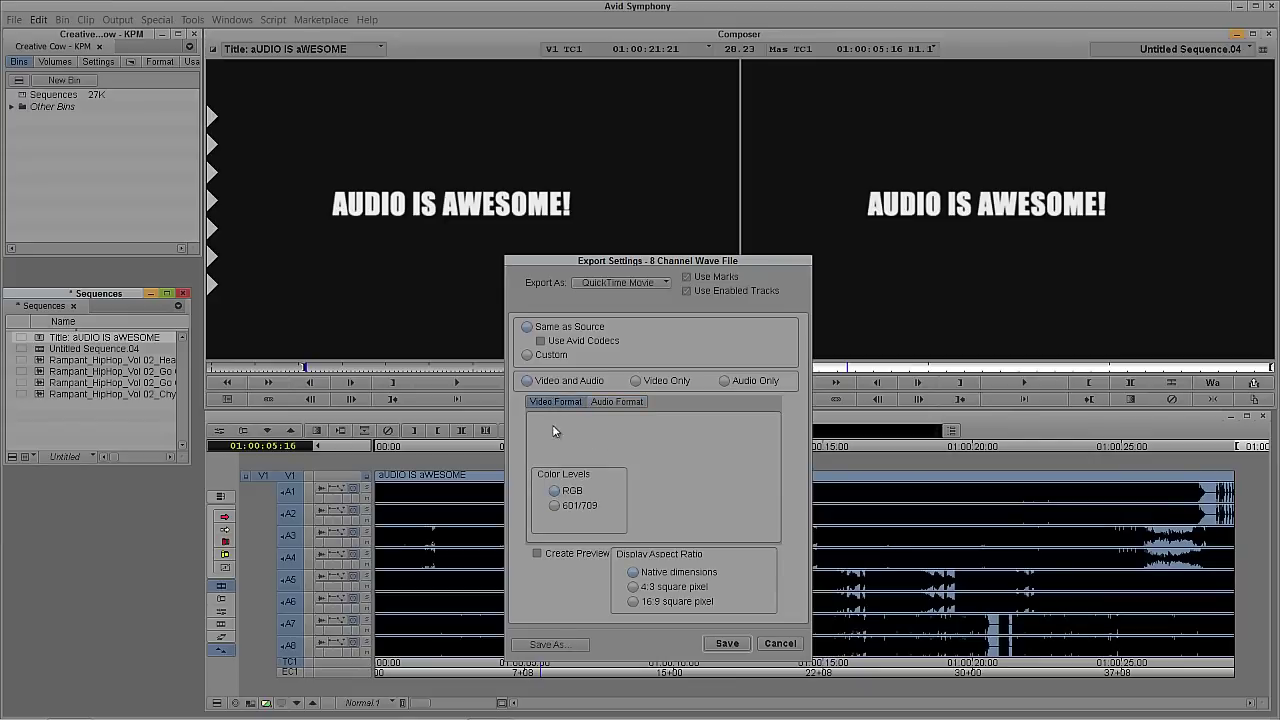
Save the export settings as a new preset named "QT Same as Source 8 Channels"
click(562, 646)
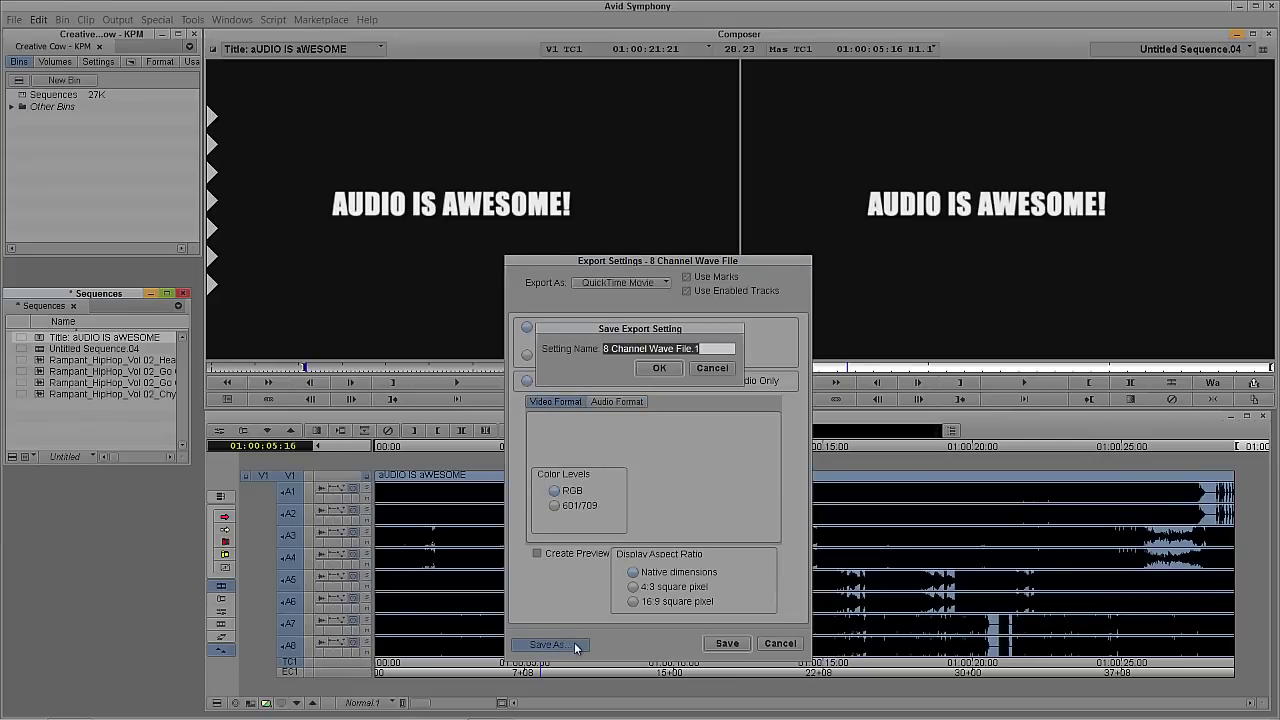
text(QT Same)
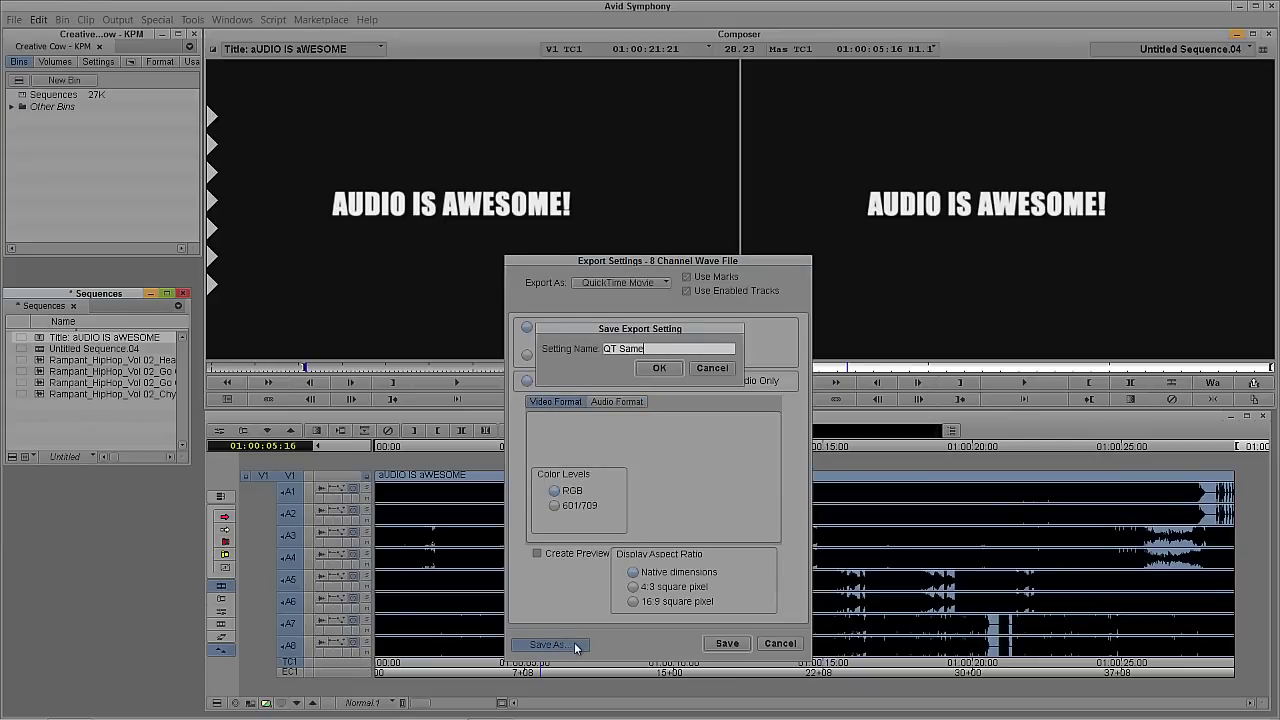
text( as Source 8 Channels)
key(Return)
click(548, 645)
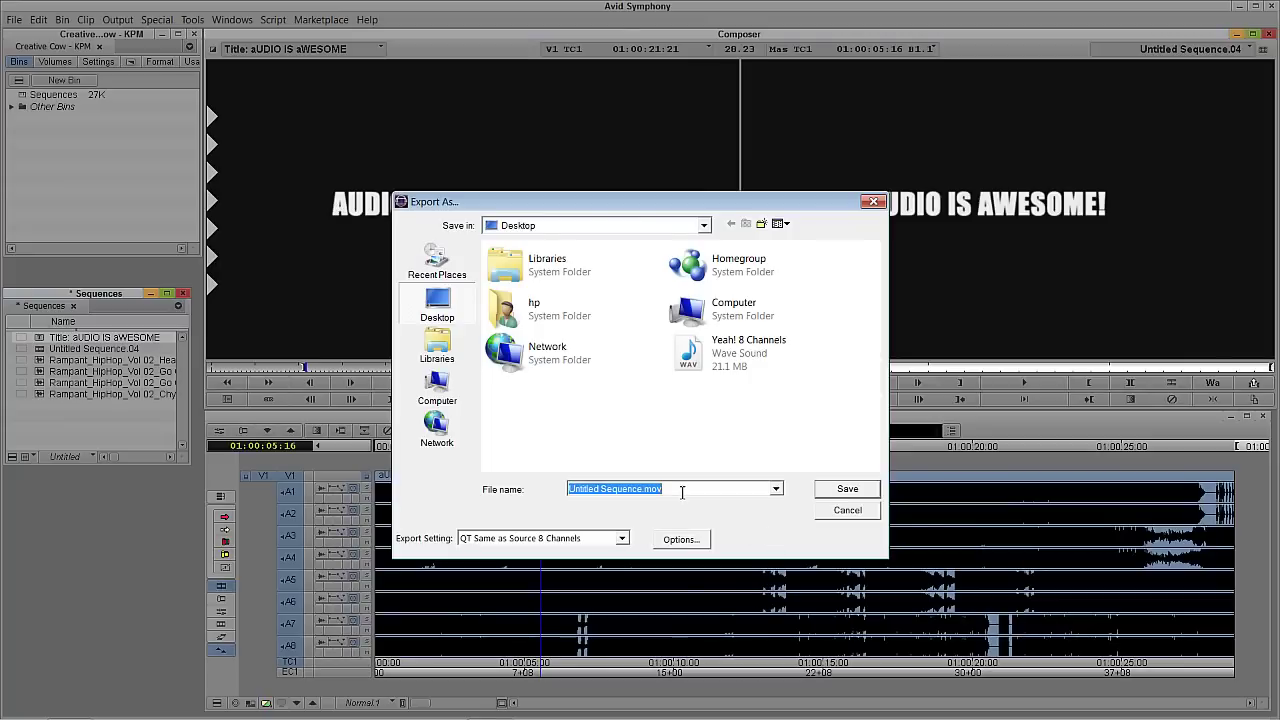
Export the sequence to the Desktop under the file name "8 Channels Video"
text(8 Channels Video)
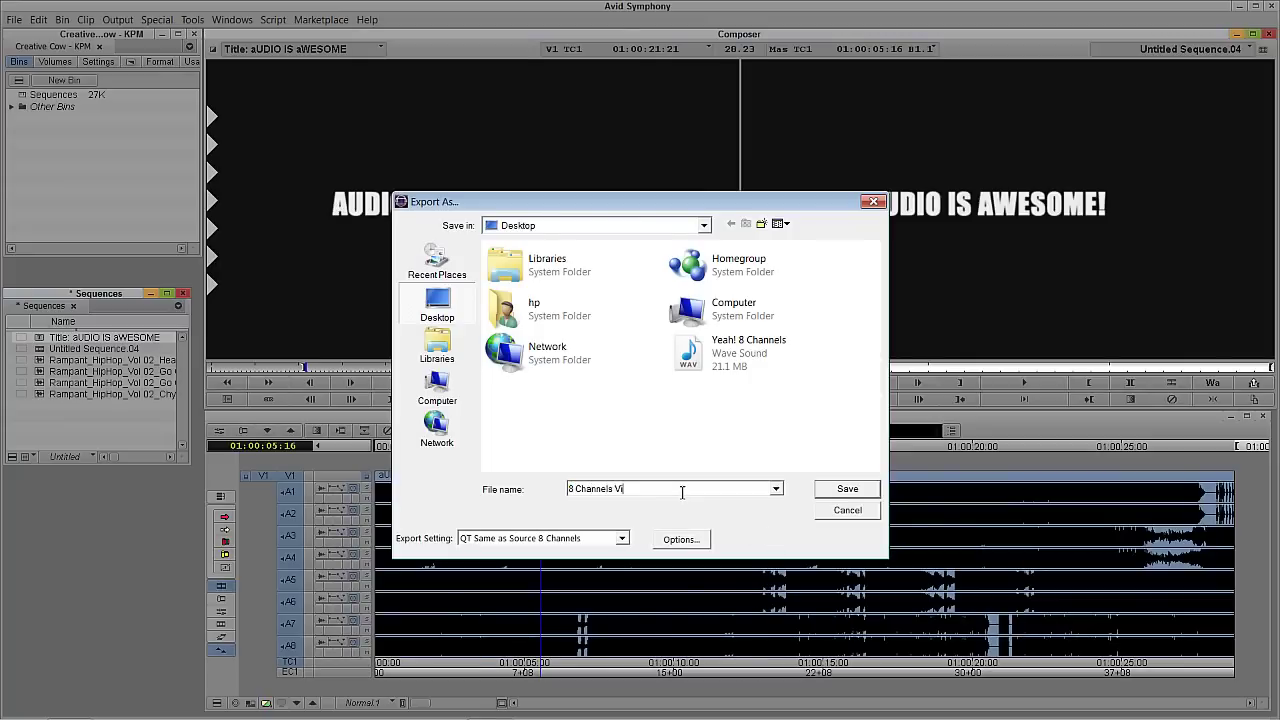
click(852, 489)
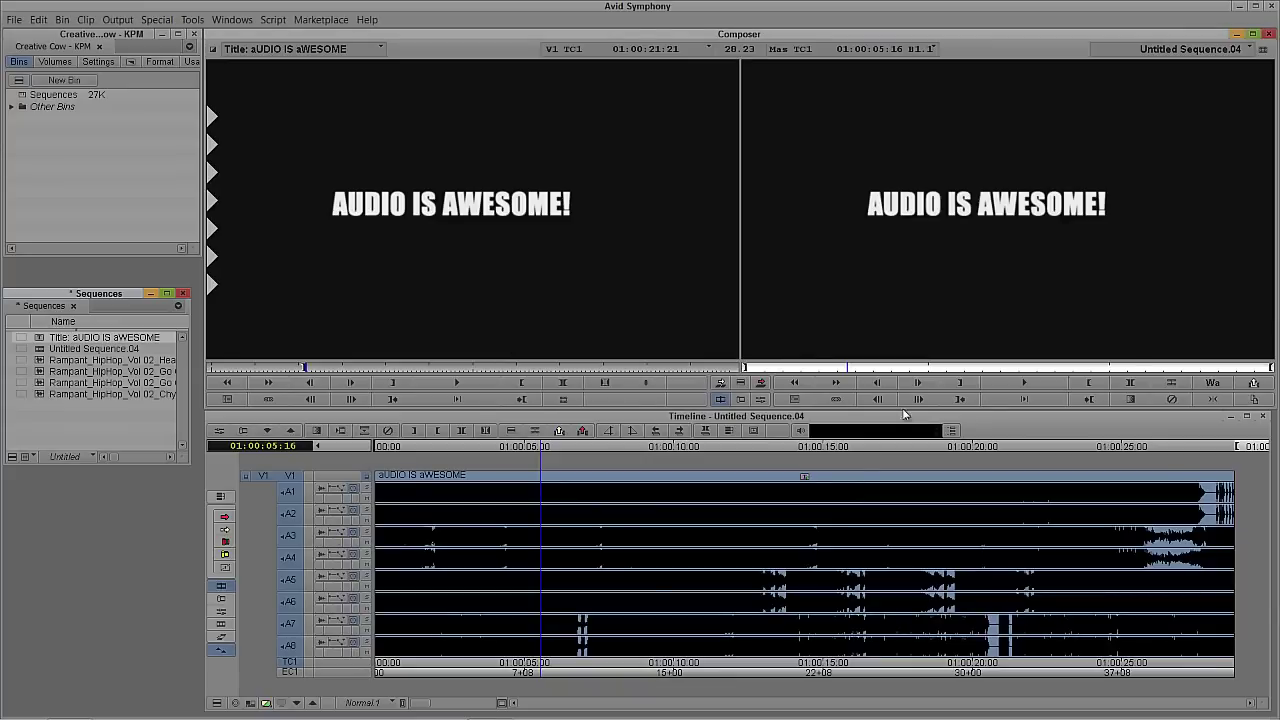
Switch to the desktop and open the exported "8 Channels Video" movie in QuickTime Player
click(1237, 7)
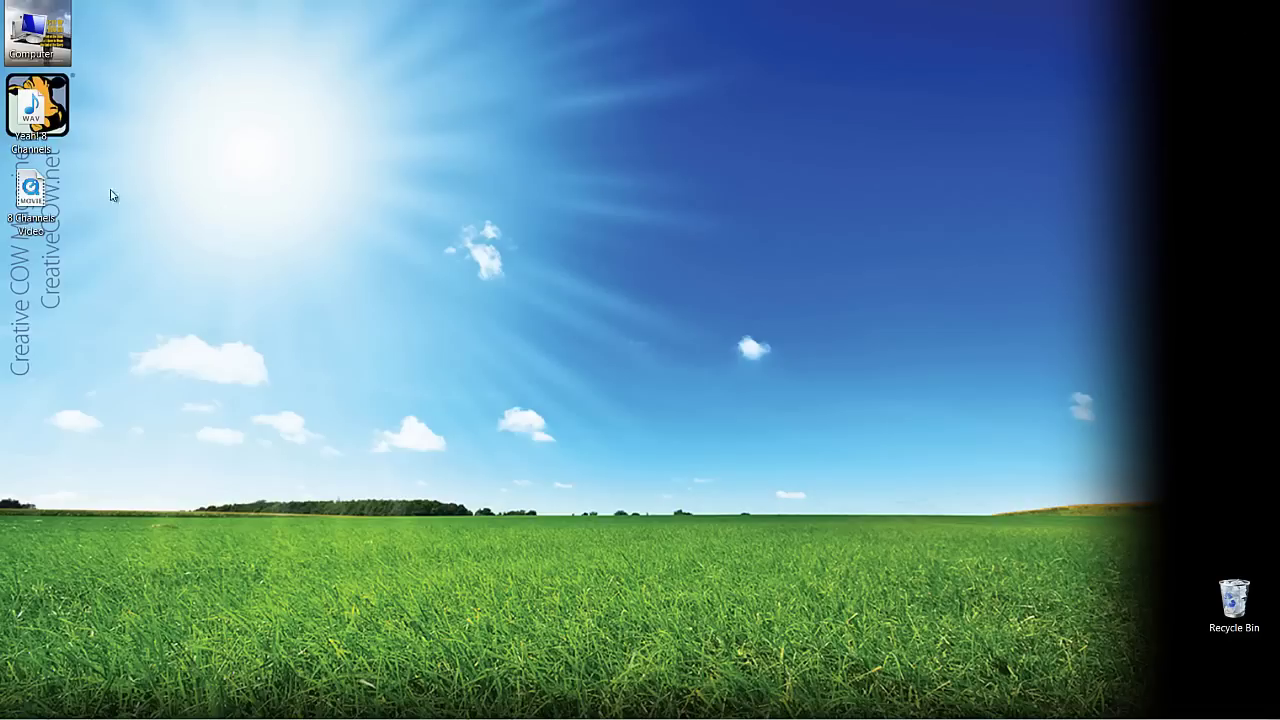
right_click(39, 181)
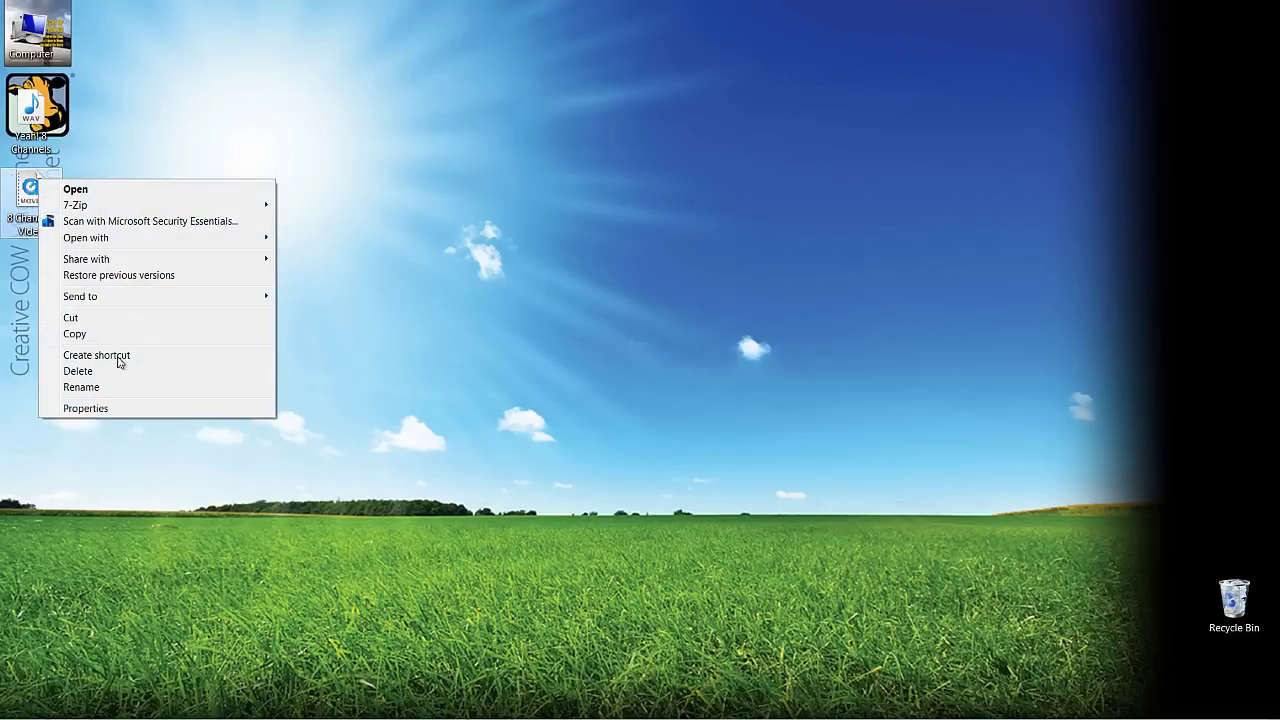
mouse_move(143, 238)
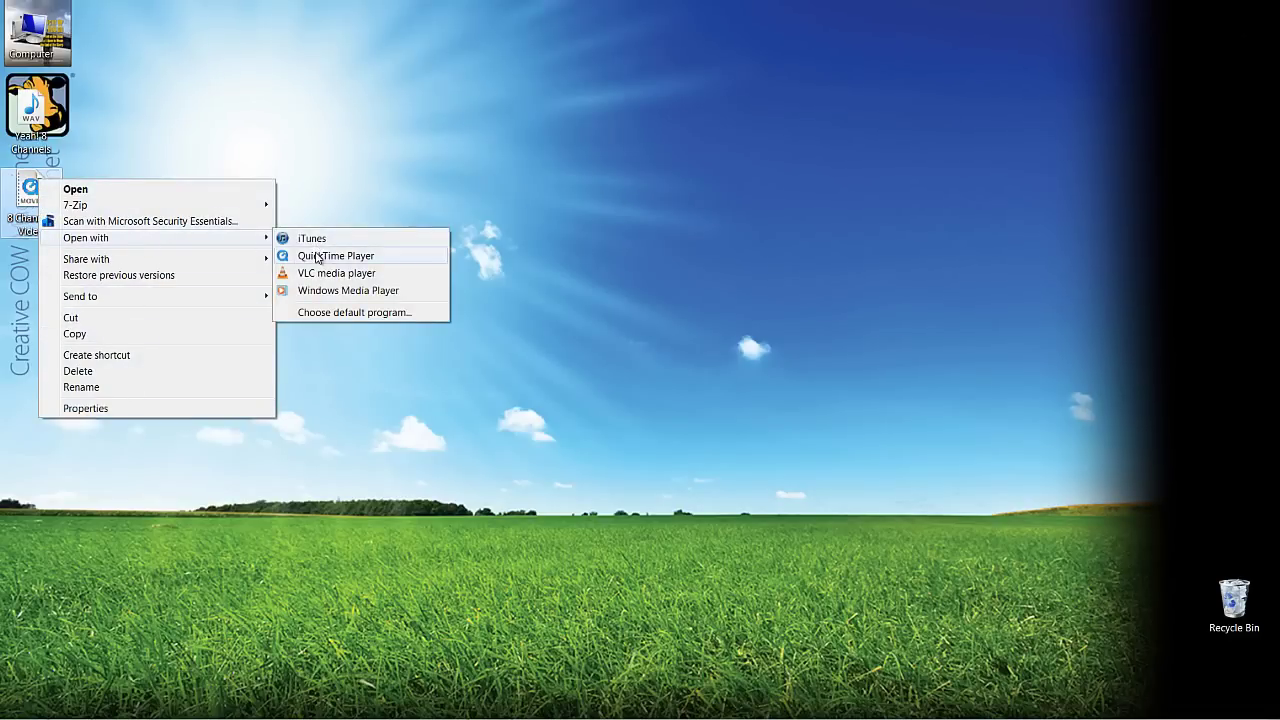
click(316, 256)
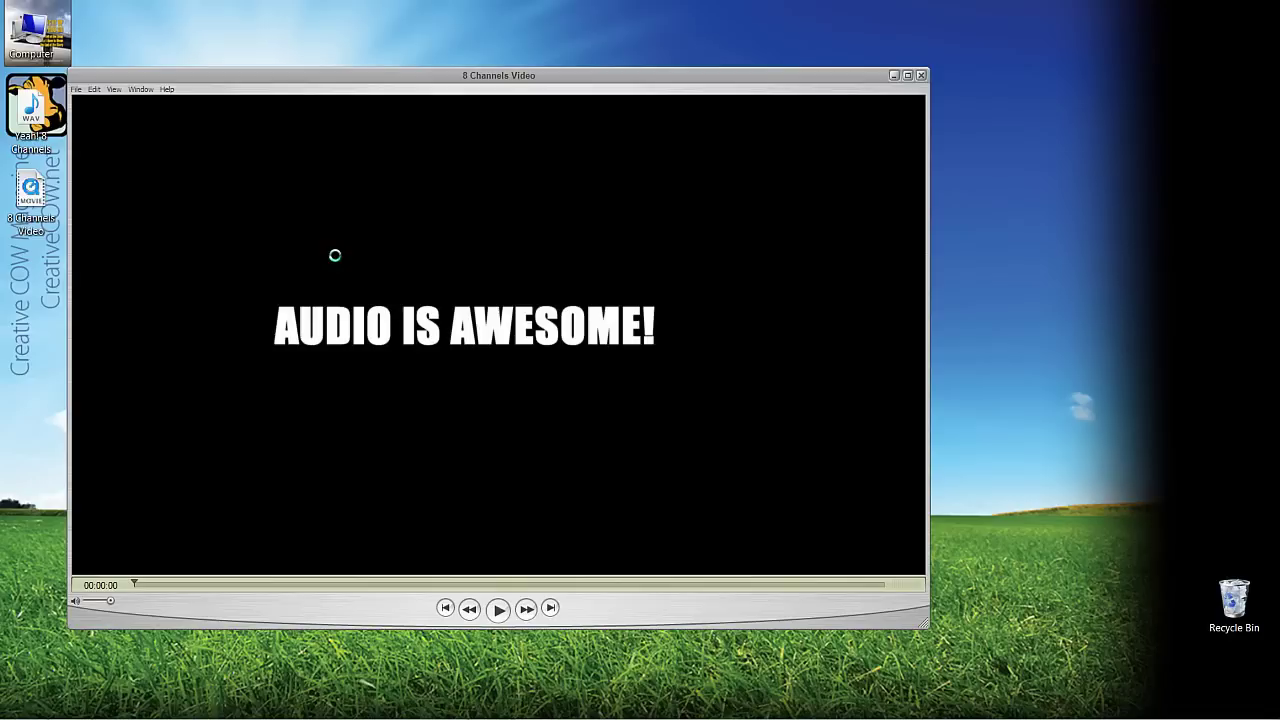
Examine the channel assignments in the audio settings of the movie's sound track, and return to Avid Symphony
click(141, 89)
click(153, 115)
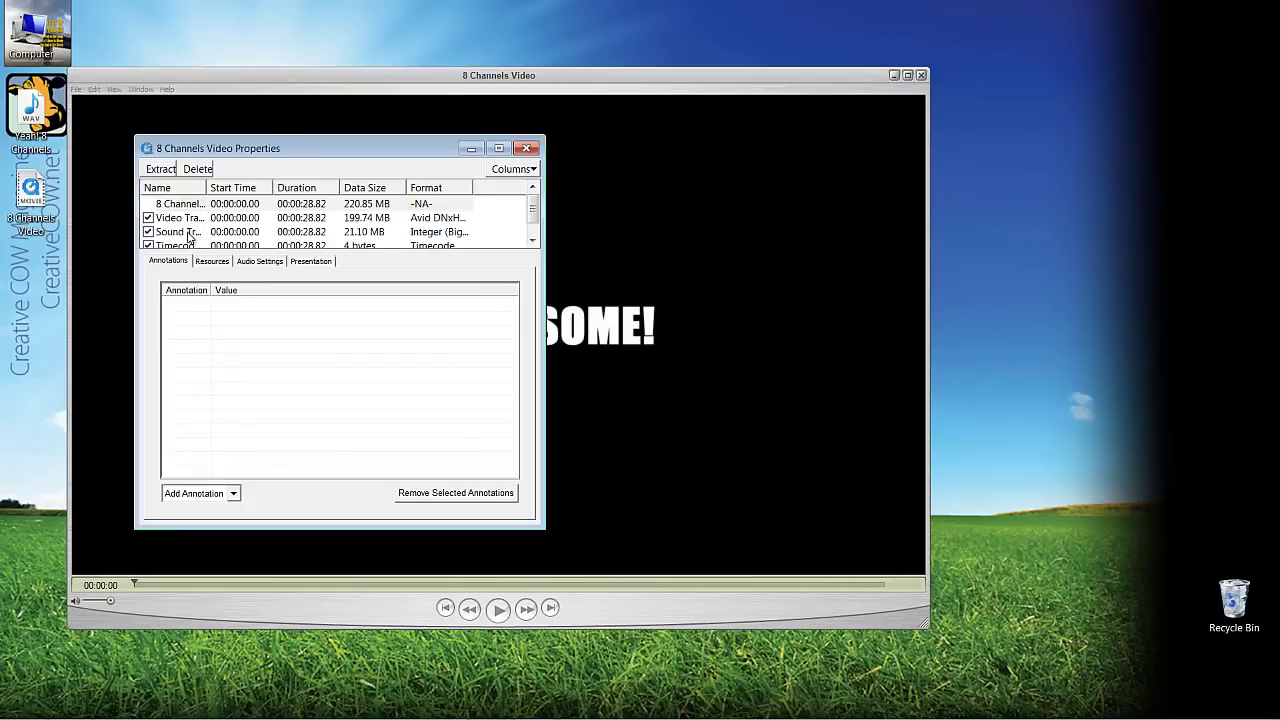
drag(204, 187, 278, 187)
click(531, 220)
click(531, 220)
click(531, 220)
click(172, 218)
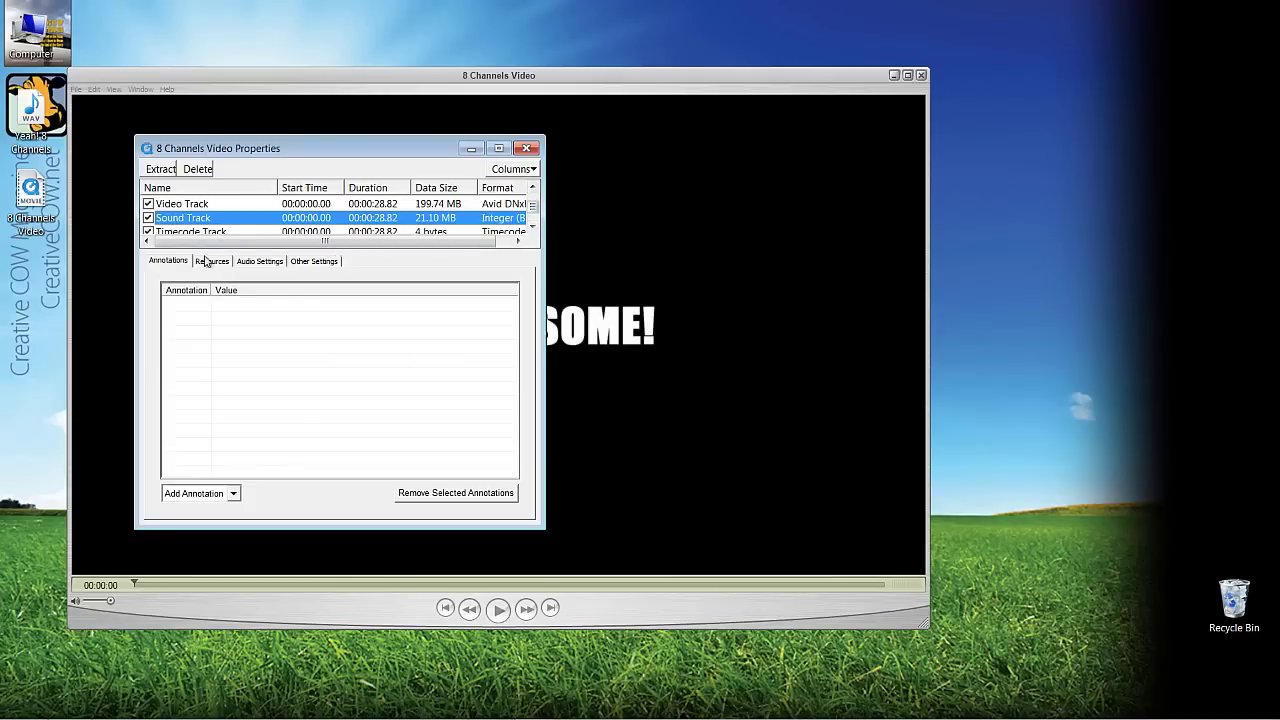
click(264, 262)
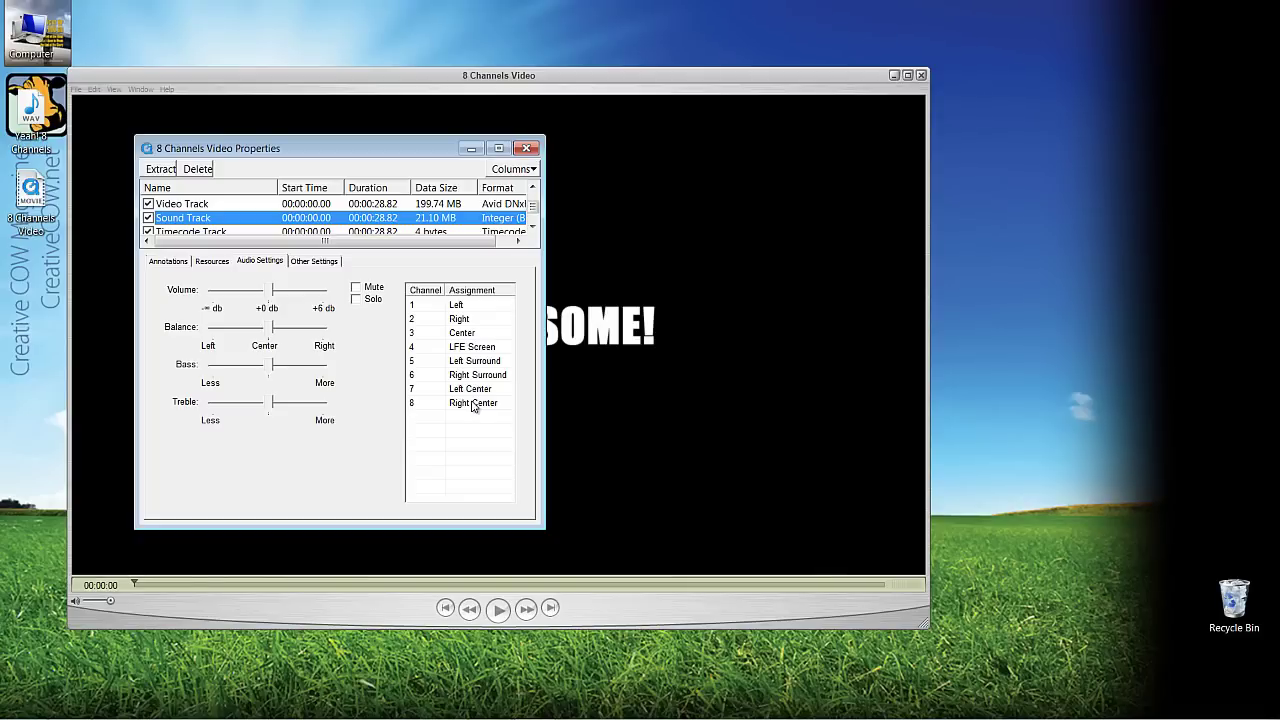
click(526, 148)
click(66, 705)
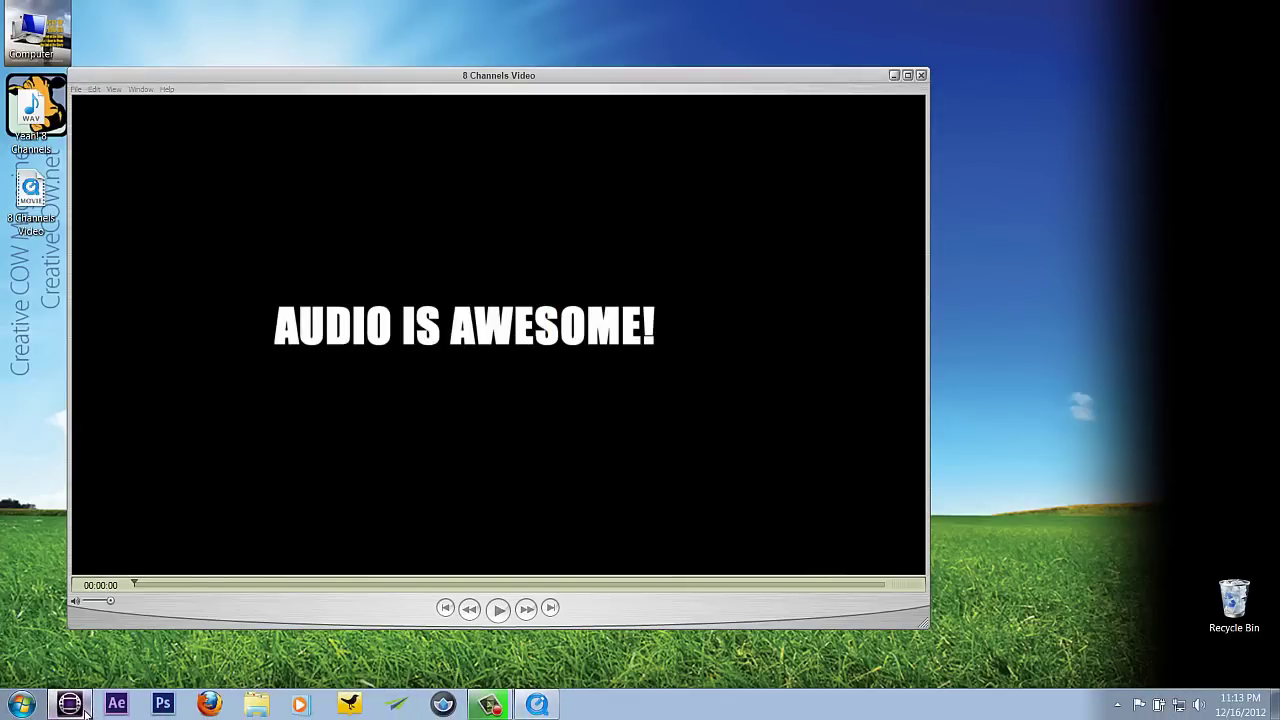
right_click(68, 416)
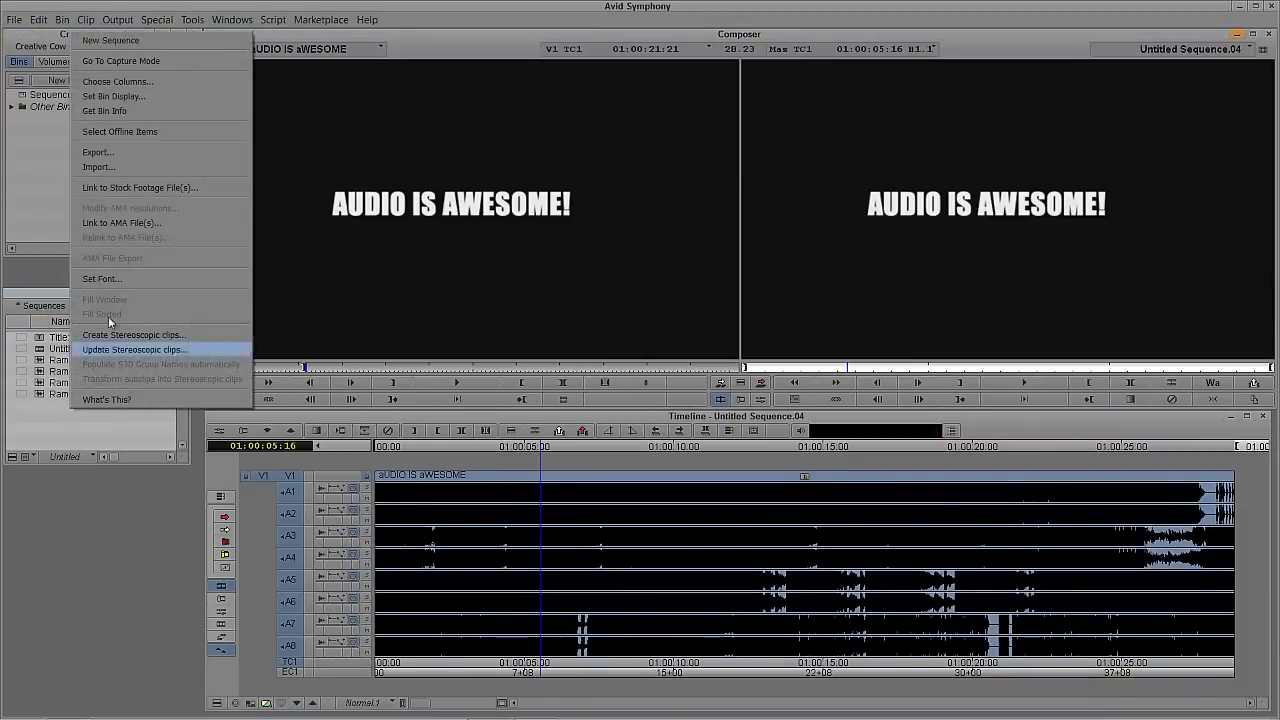
click(116, 172)
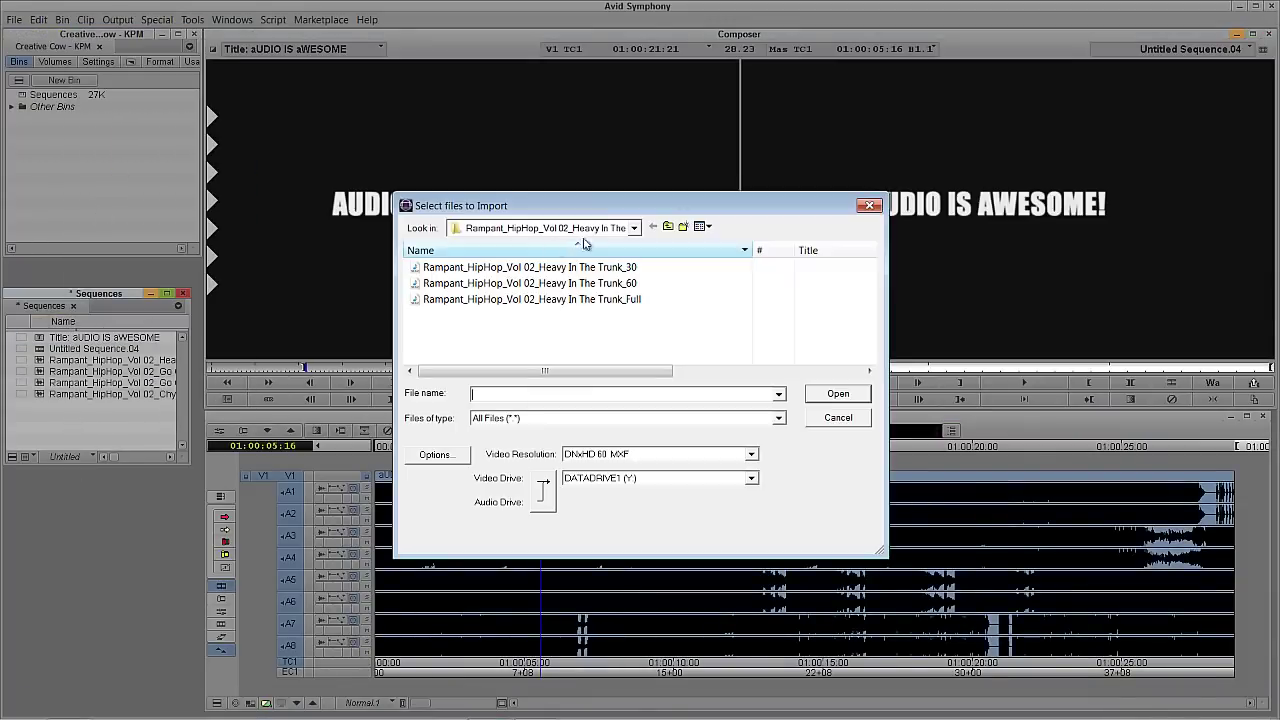
click(836, 418)
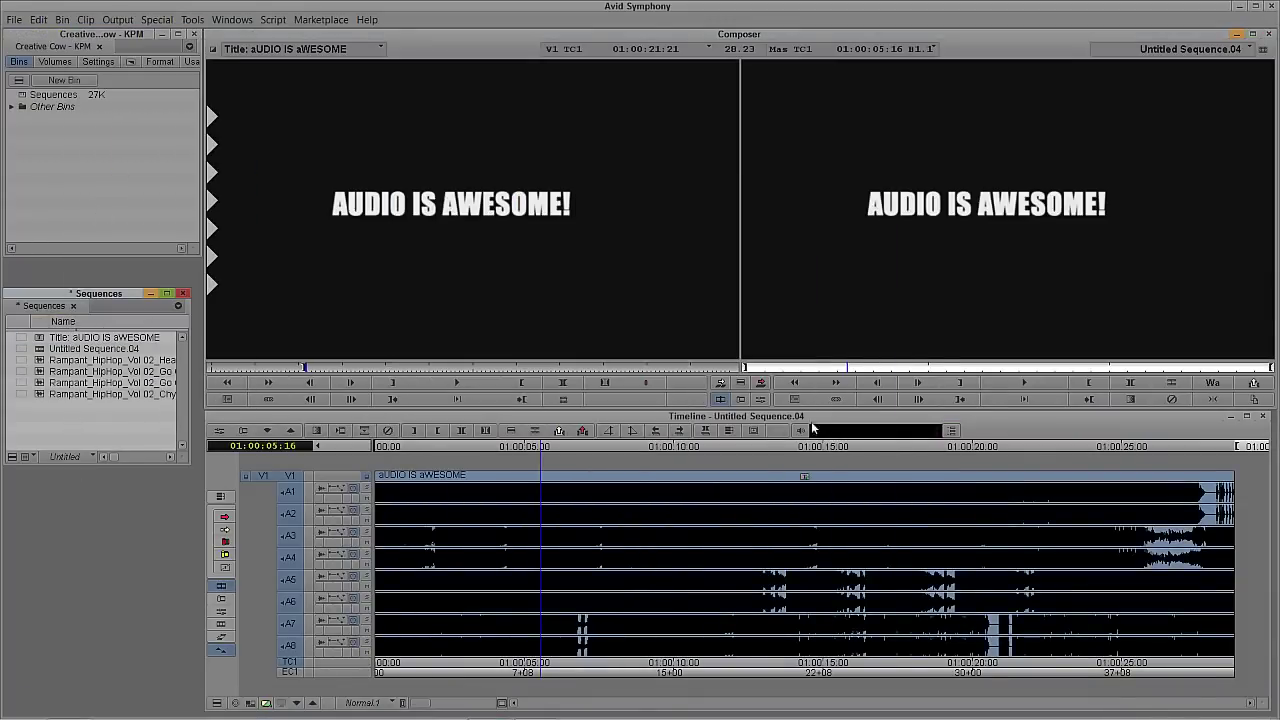
Link the "8 Channels Video" movie from the Desktop into the Sequences bin through AMA
right_click(92, 430)
click(160, 243)
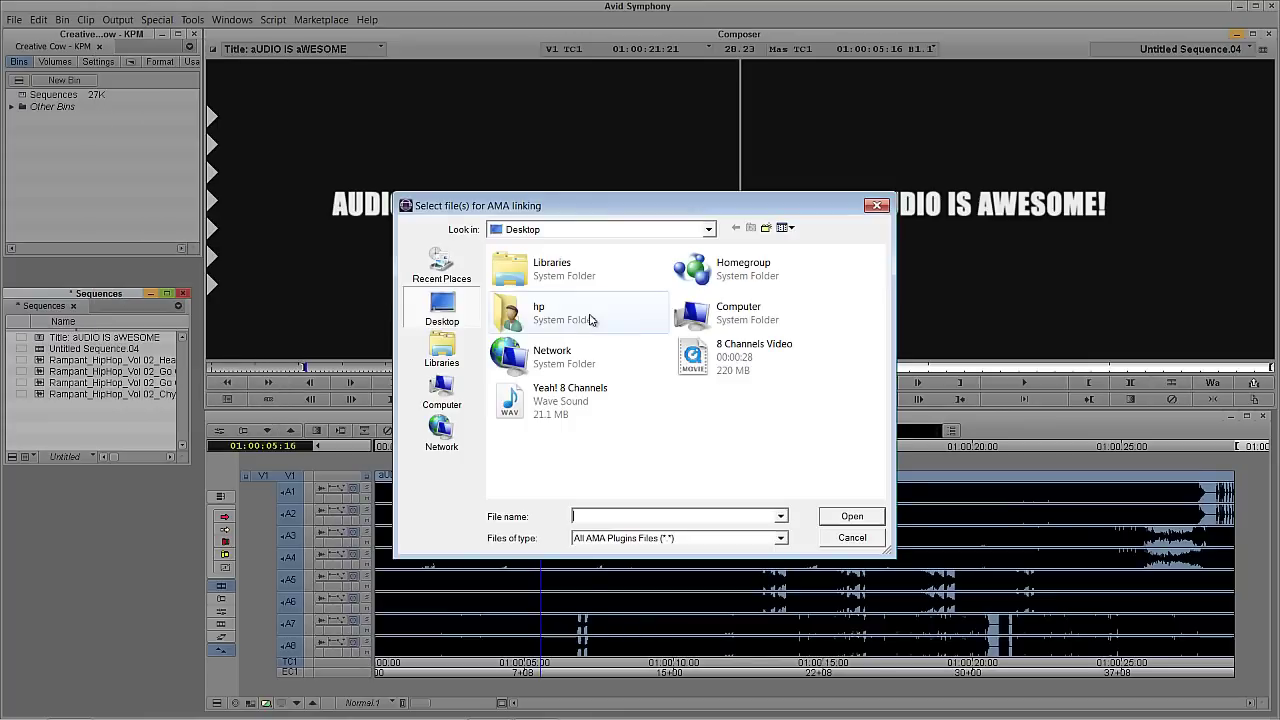
click(700, 372)
click(850, 516)
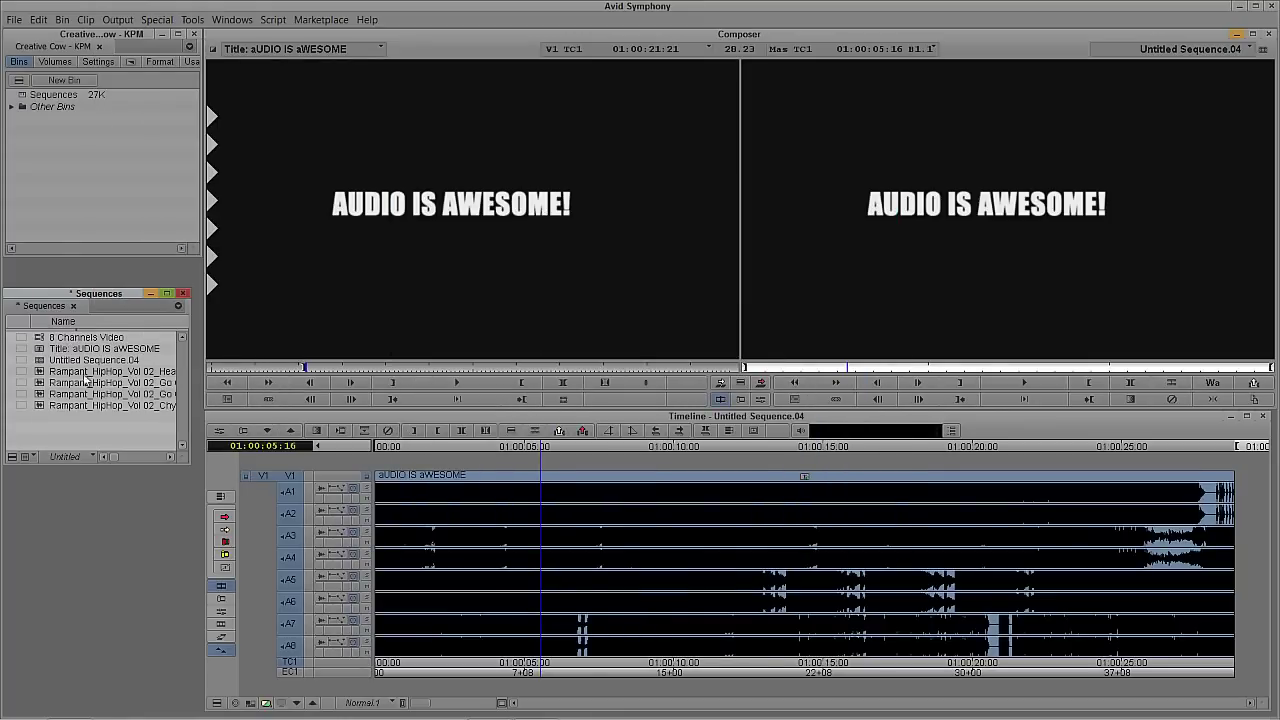
Load the linked "8 Channels Video" clip as source and inspect its audio track waveforms in the timeline
drag(44, 338, 373, 246)
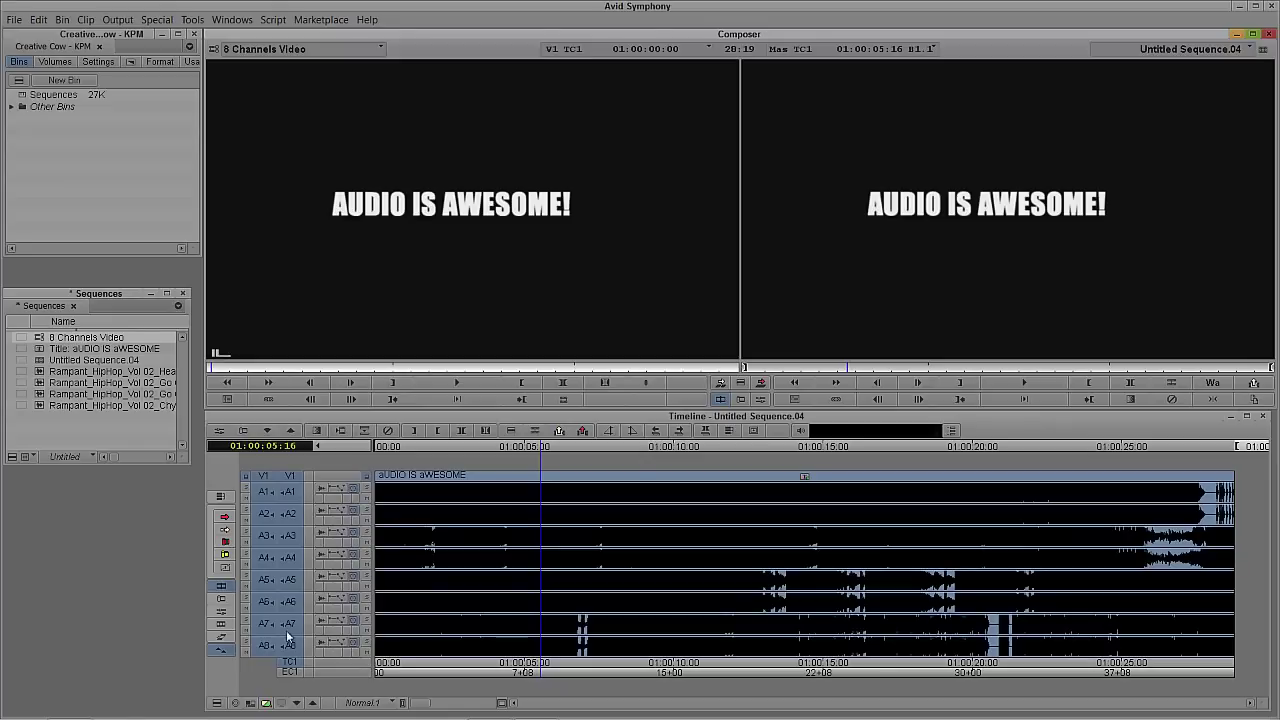
click(250, 704)
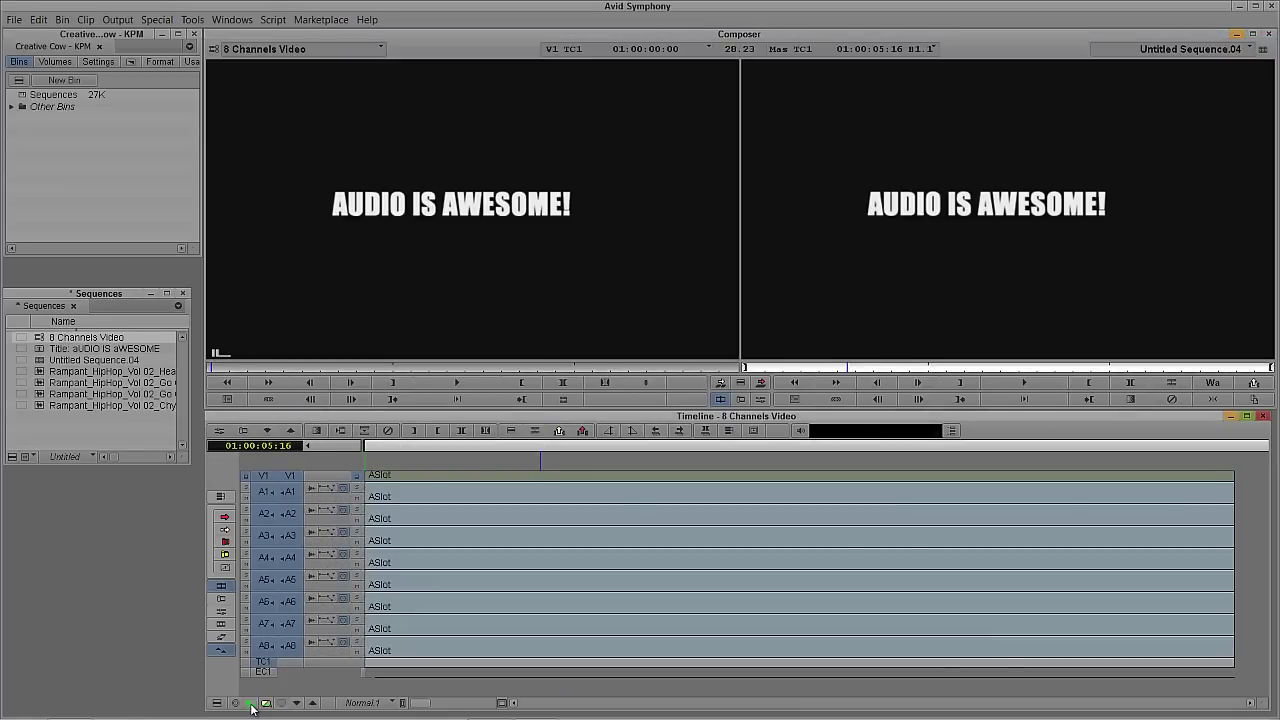
mouse_move(416, 515)
mouse_down()
mouse_move(503, 494)
mouse_move(631, 500)
mouse_up()
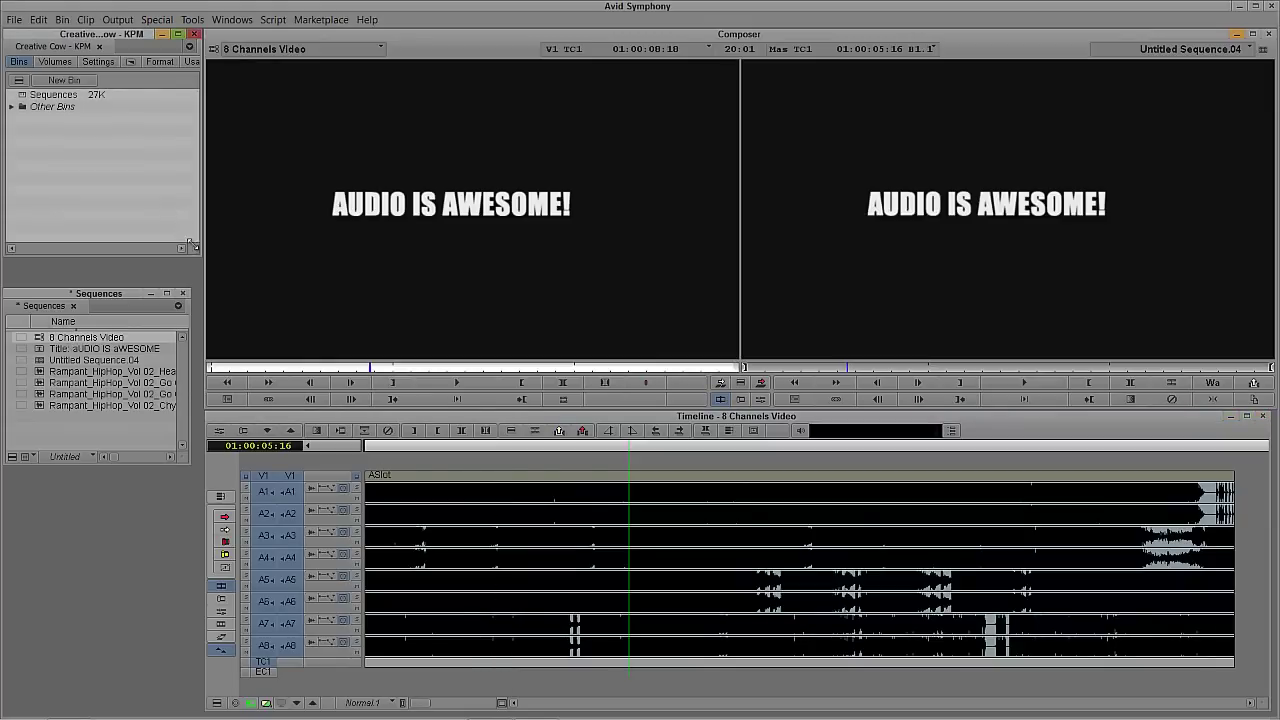
Review the "QT Same as Source 8 Channels" and "8 Channel Wave File" export presets in the project settings
drag(198, 252, 391, 355)
click(98, 61)
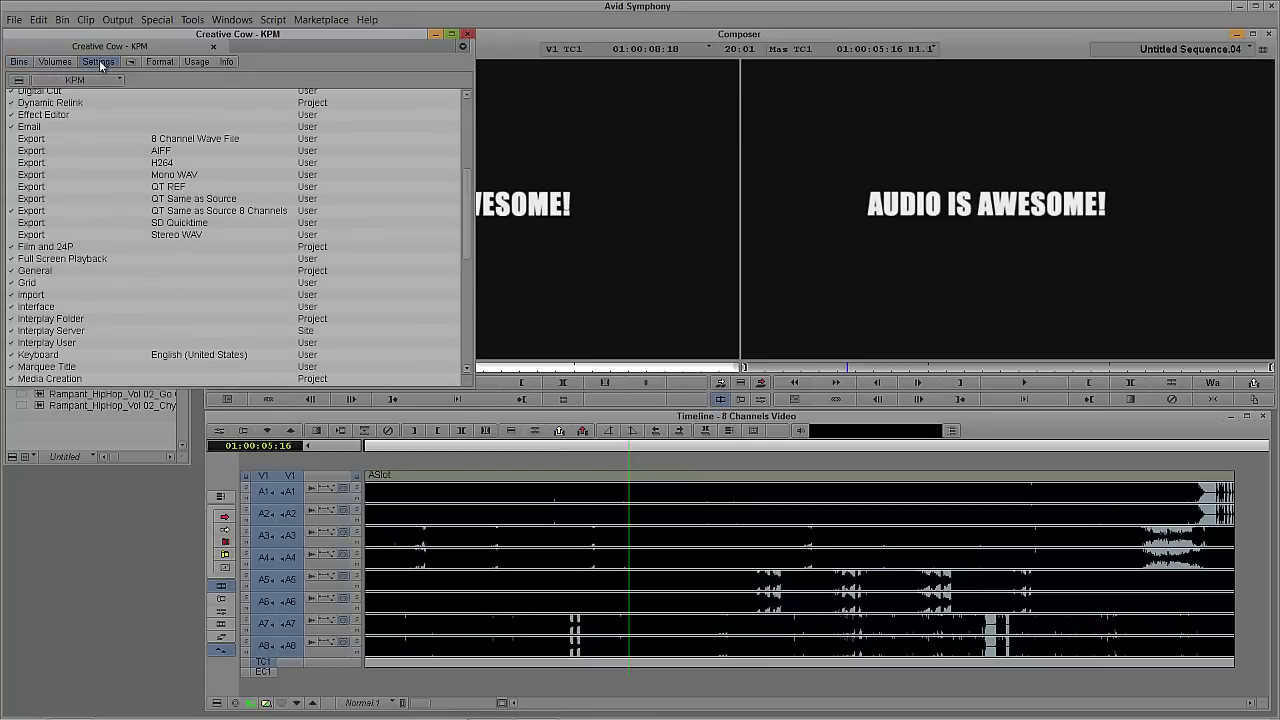
click(52, 214)
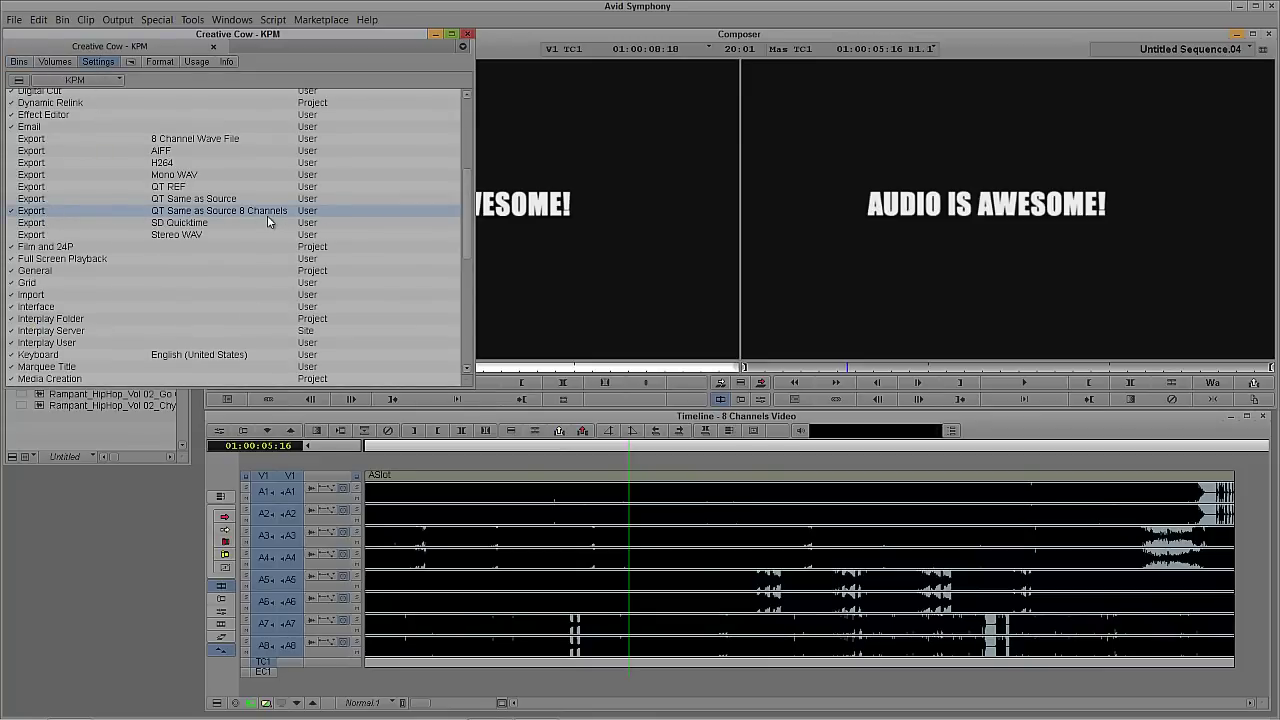
click(52, 140)
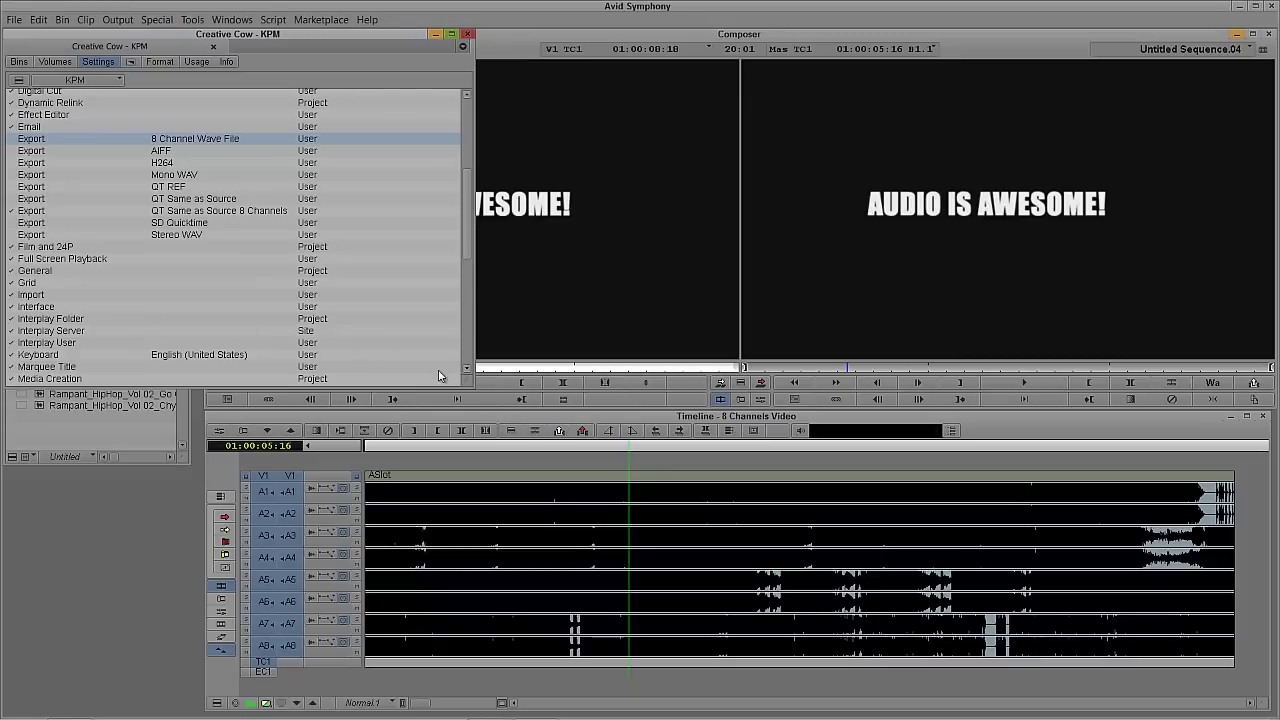
drag(468, 383, 183, 330)
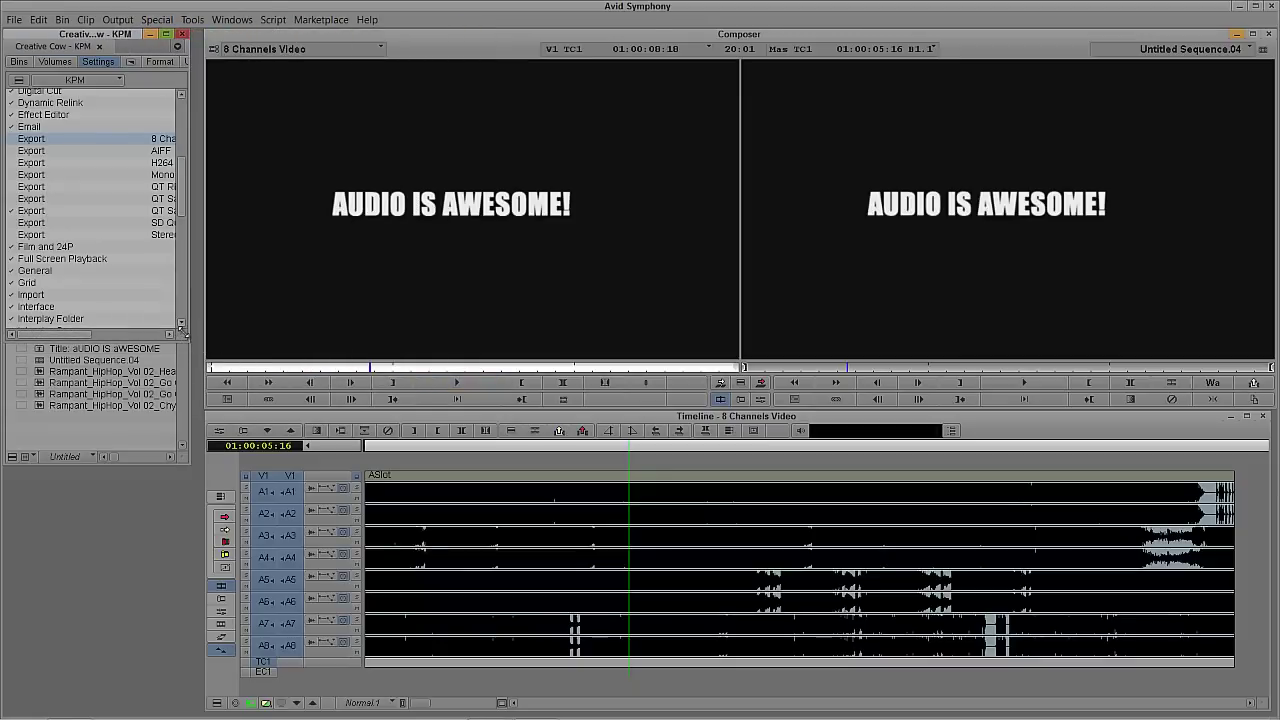